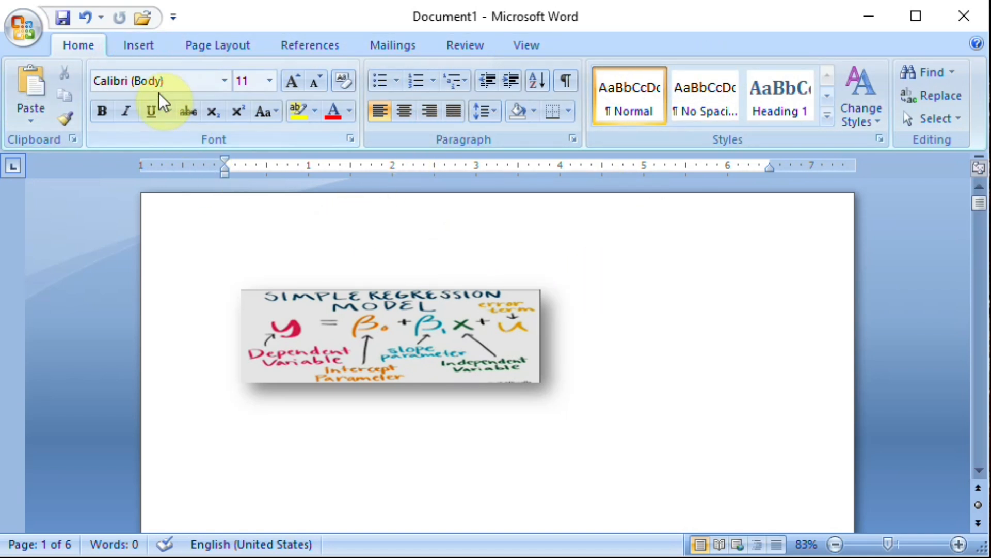
# Start an equation on the line below the regression model picture with the text "Y = B0 + B1X".
pyautogui.click(139, 48)
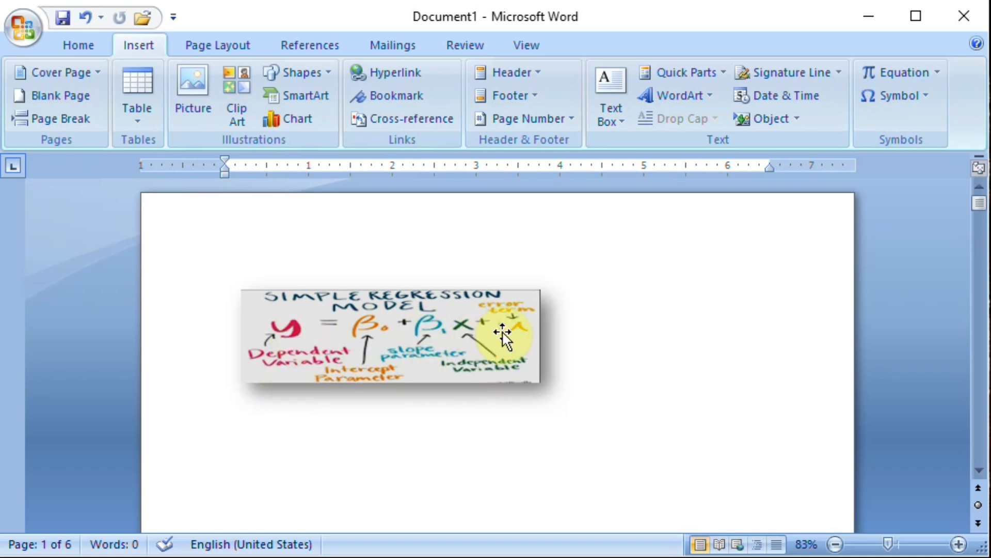
pyautogui.click(453, 413)
pyautogui.click(508, 440)
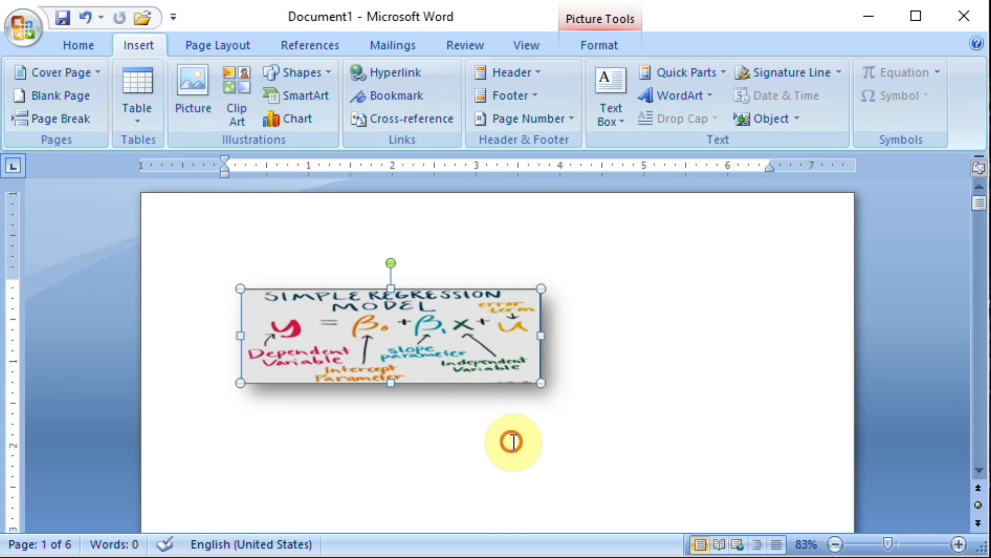
pyautogui.write('Y')
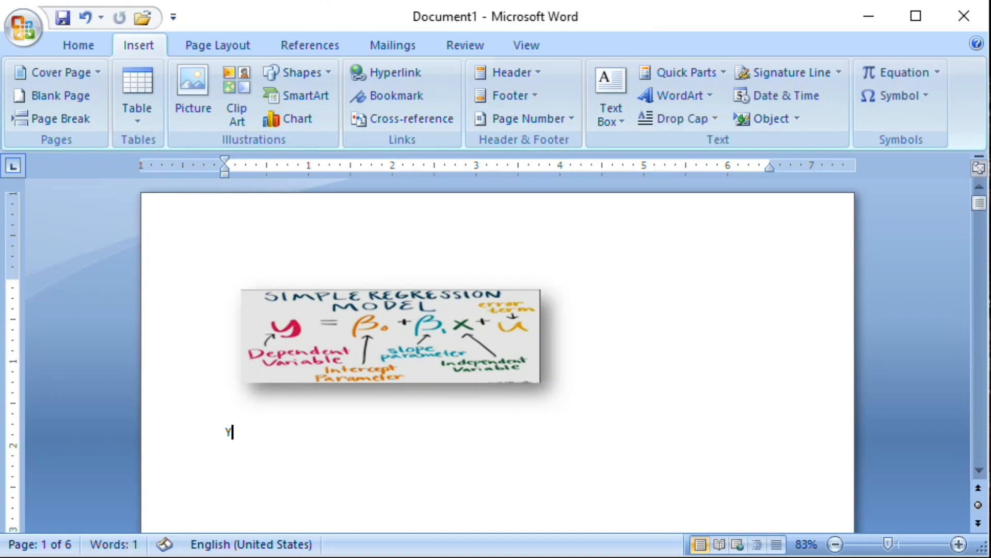
pyautogui.write(' = B0 + B1X ')
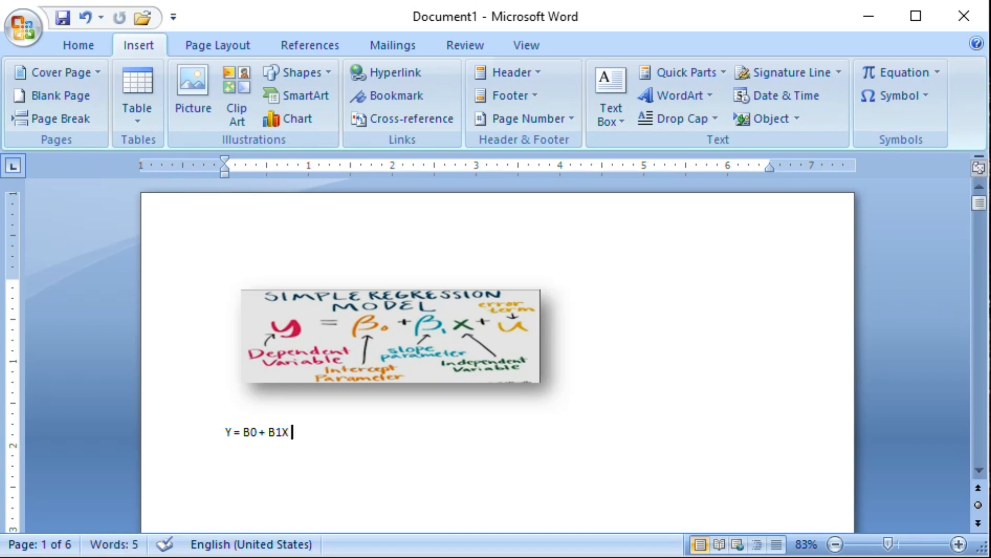
pyautogui.write('= U')
# Complete the equation by adding the error term "+ u" after B1X.
pyautogui.press('BackSpace')
pyautogui.press('BackSpace')
pyautogui.press('BackSpace')
pyautogui.write('+ u')
# Format the 0 after the first B in the equation as a subscript.
pyautogui.press('Left')
pyautogui.press('Left')
pyautogui.press('Left')
pyautogui.press('Left')
pyautogui.press('Left')
pyautogui.press('Left')
pyautogui.press('Left')
pyautogui.press('Left')
pyautogui.press('Left')
pyautogui.press('Left')
pyautogui.hotkey('shift', 'Left')
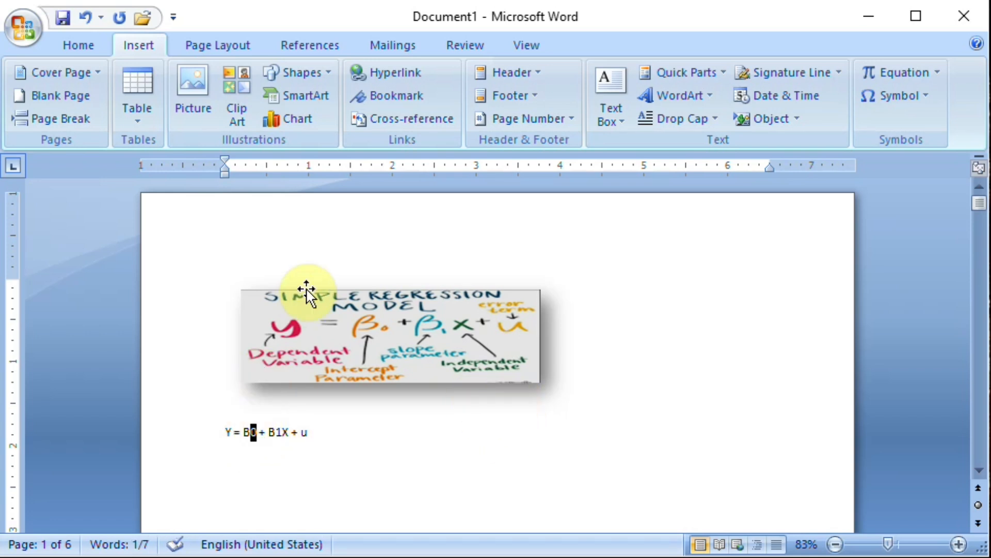
pyautogui.click(79, 41)
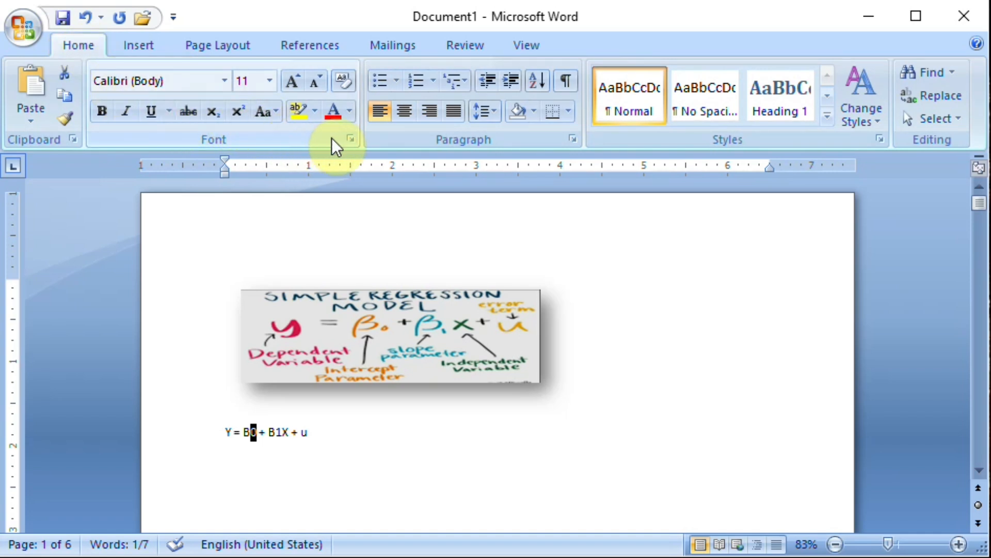
pyautogui.click(213, 112)
# Format the 1 after the second B in the equation as a subscript.
pyautogui.press('Right')
pyautogui.press('Right')
pyautogui.press('Right')
pyautogui.press('Right')
pyautogui.press('Right')
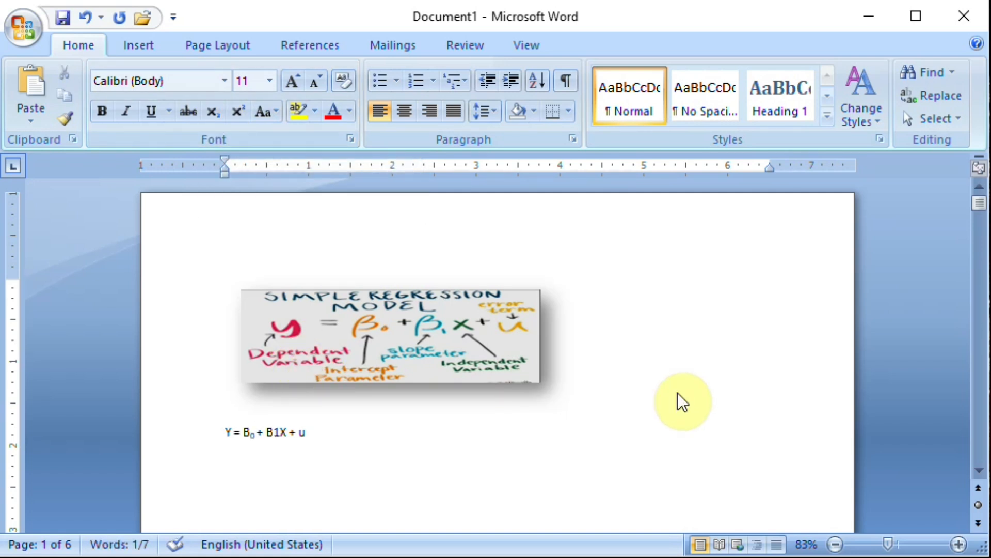
pyautogui.hotkey('shift', 'Right')
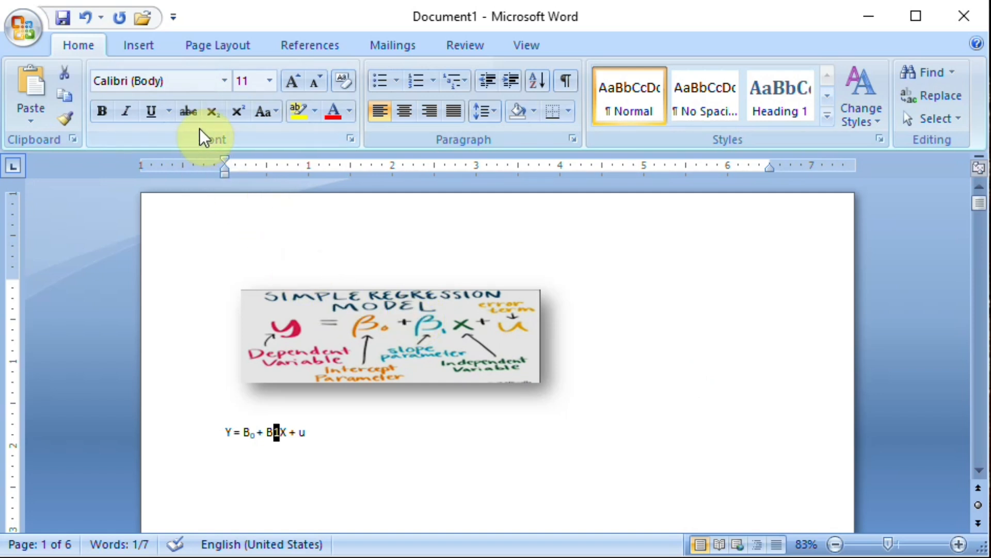
pyautogui.click(212, 115)
# Italicize the error term u at the end of the equation.
pyautogui.press('Right')
pyautogui.press('Right')
pyautogui.press('Right')
pyautogui.press('Right')
pyautogui.press('Right')
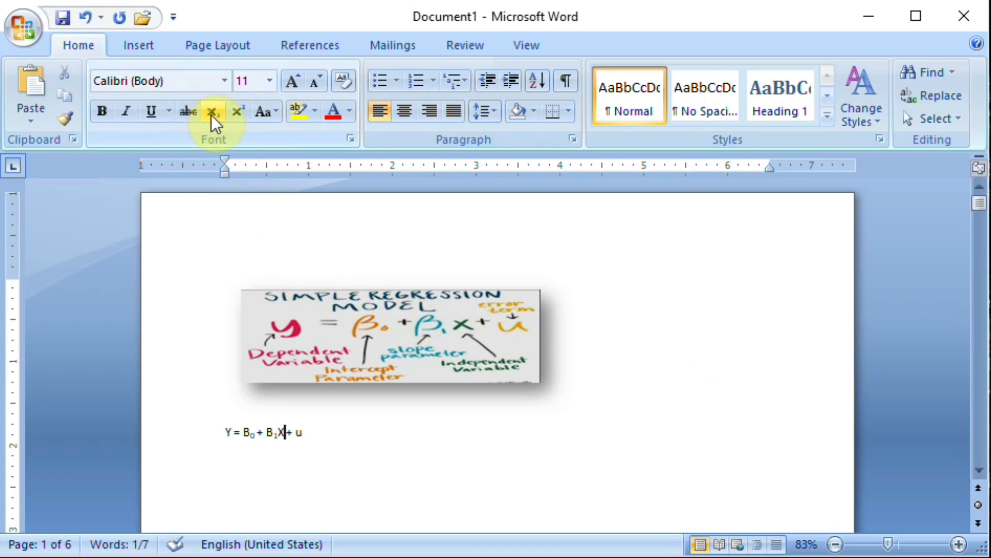
pyautogui.hotkey('shift', 'Right')
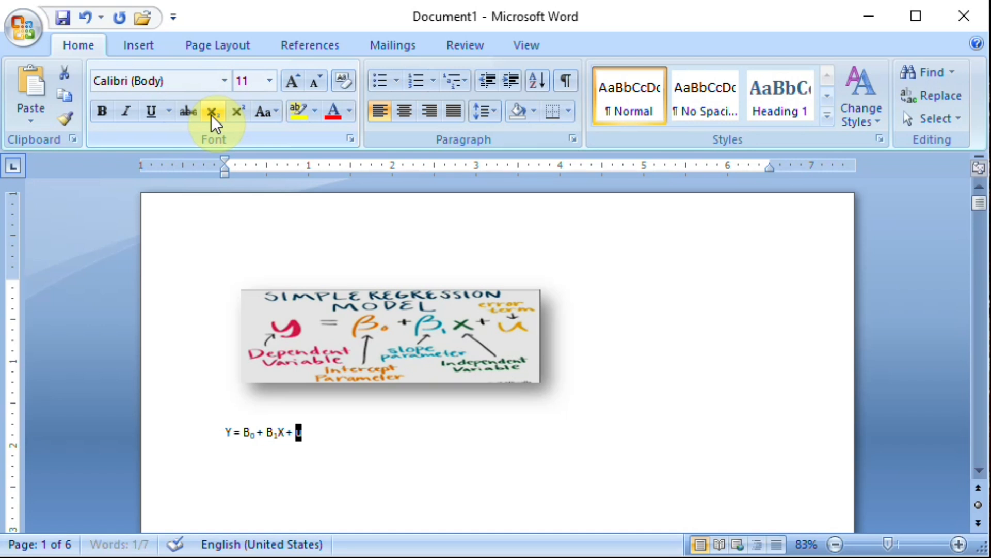
pyautogui.hotkey('ctrl', 'i')
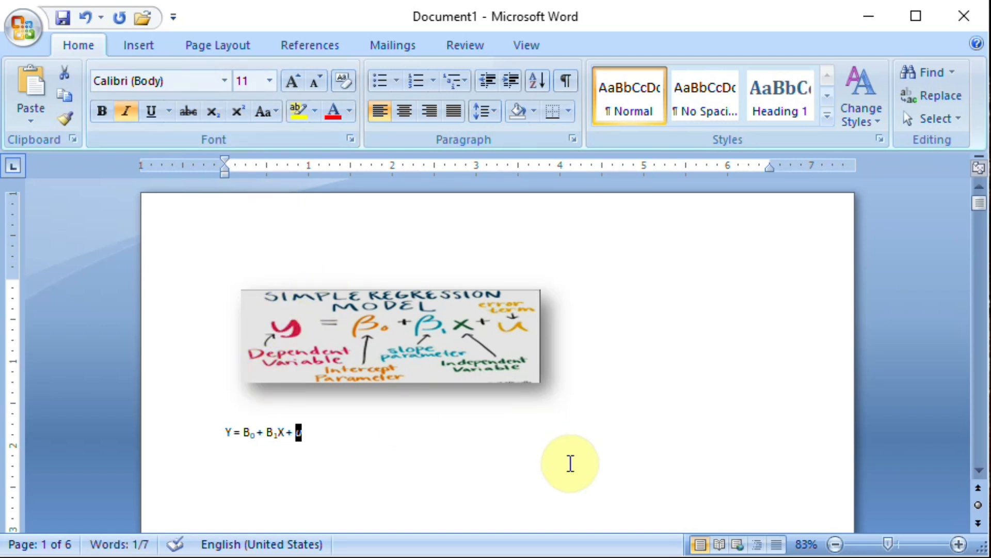
pyautogui.click(545, 473)
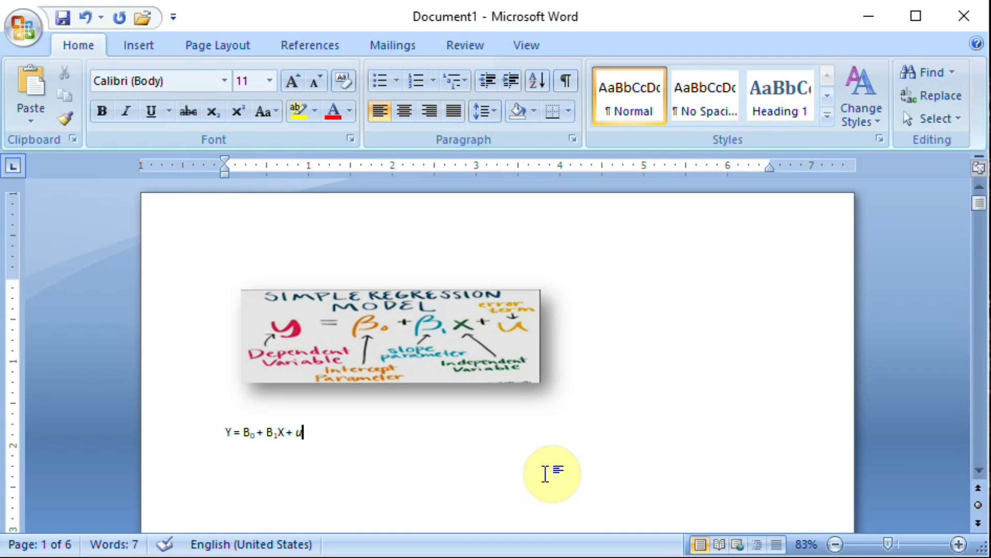
# Add a 2 directly after the X in the equation and format it as a superscript.
pyautogui.press('Left')
pyautogui.write('2')
pyautogui.hotkey('shift', 'Left')
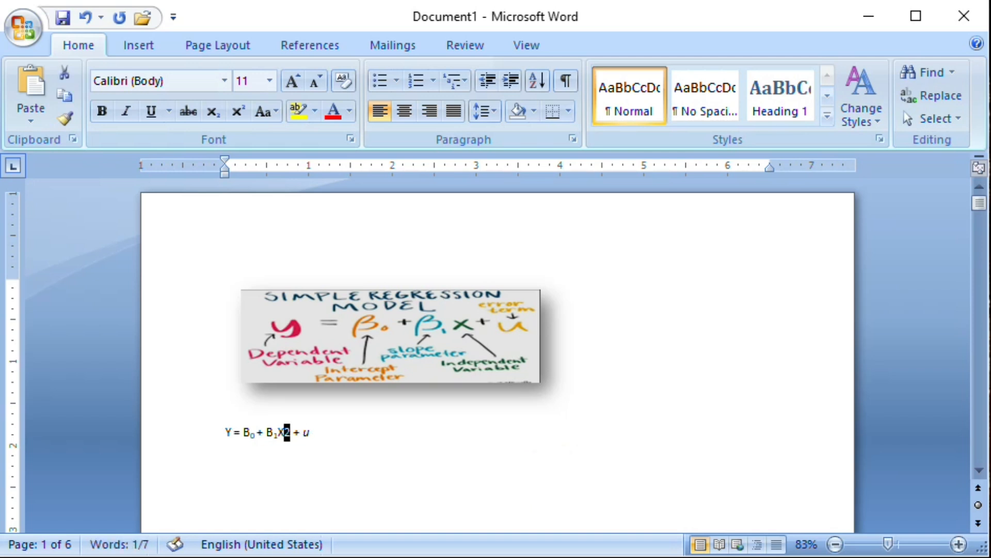
pyautogui.click(236, 112)
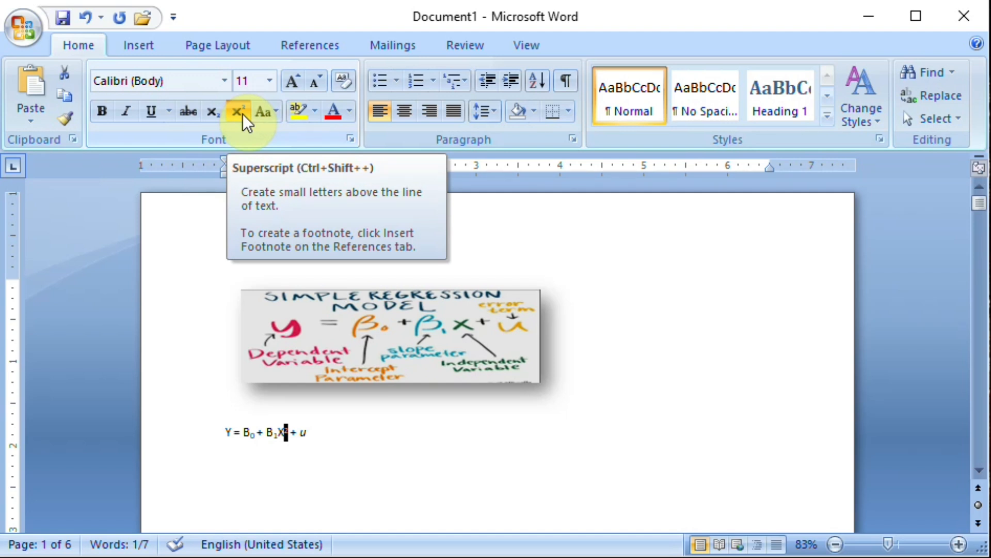
pyautogui.click(341, 443)
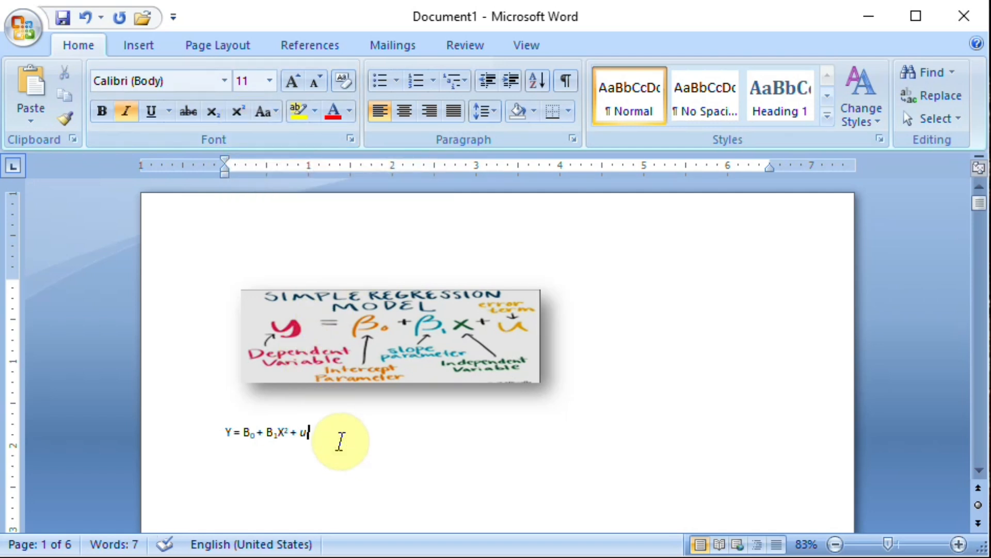
# Begin a second equation on a new line with "Y = β0 +", inserting the beta as a symbol.
pyautogui.press('Return')
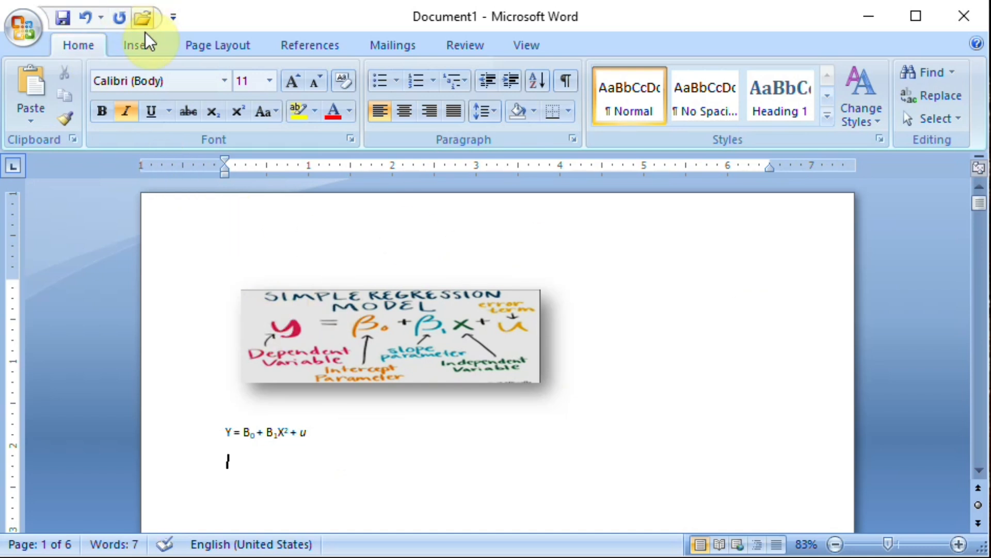
pyautogui.click(139, 43)
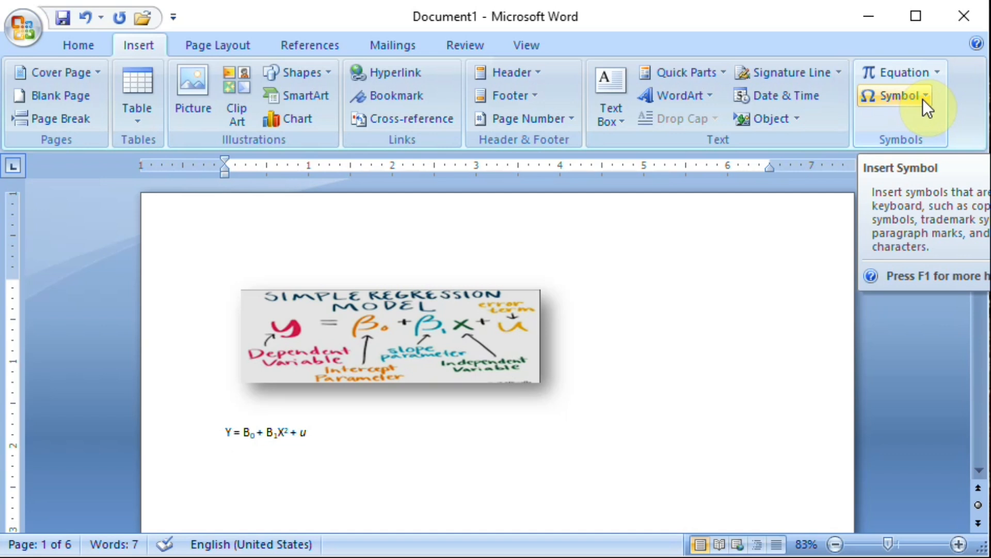
pyautogui.write('Y =')
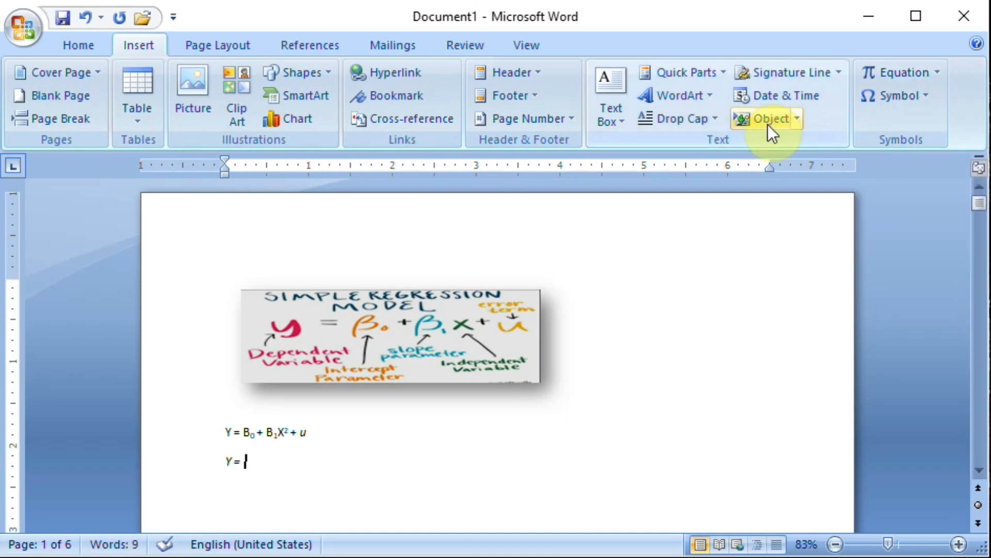
pyautogui.click(927, 94)
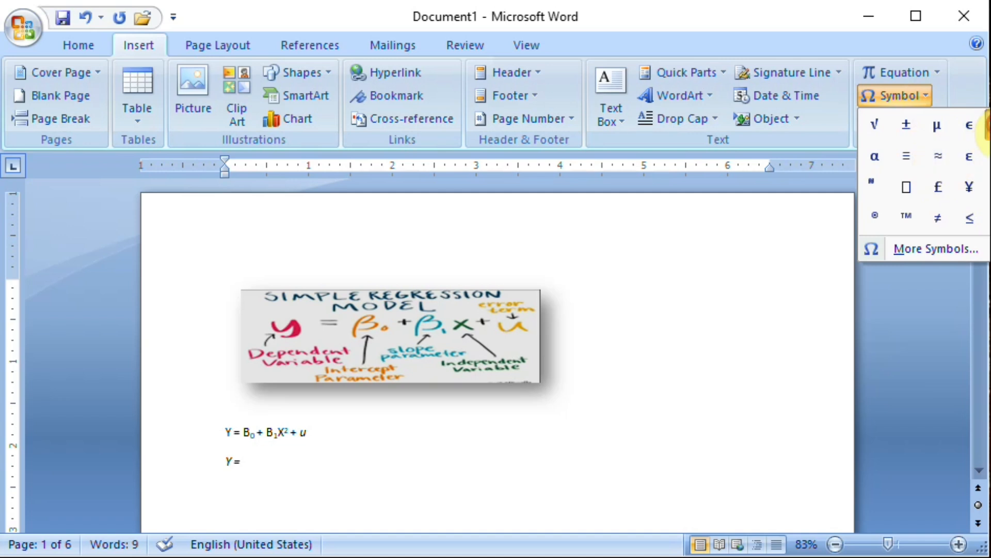
pyautogui.click(989, 133)
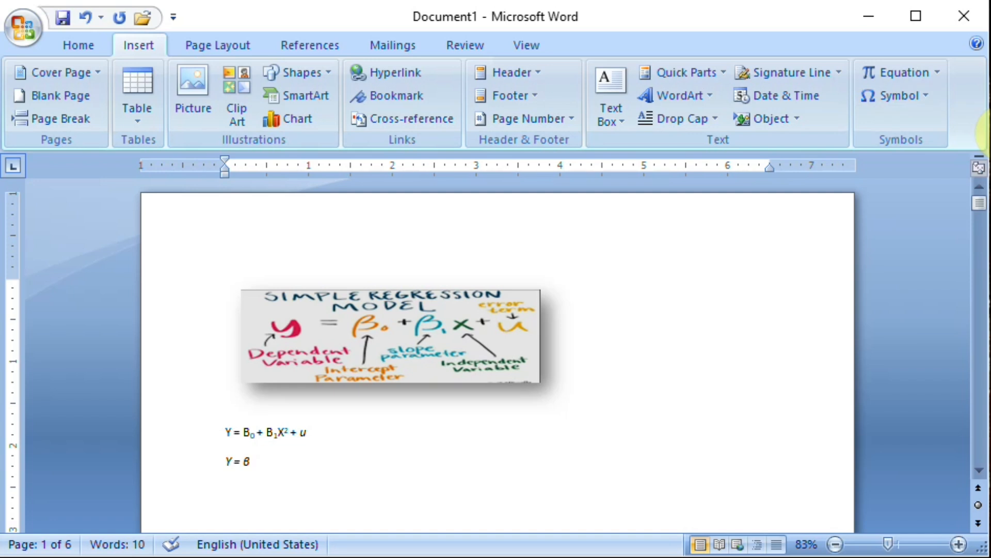
pyautogui.write('0 +')
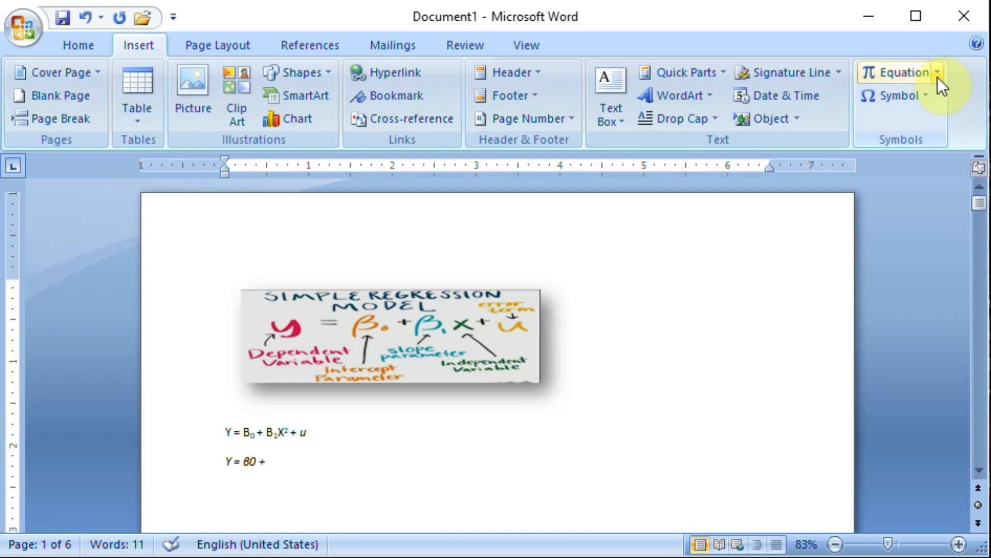
# Continue the second equation with "β1X + µ", inserting the beta and mu as symbols.
pyautogui.click(923, 101)
pyautogui.click(971, 139)
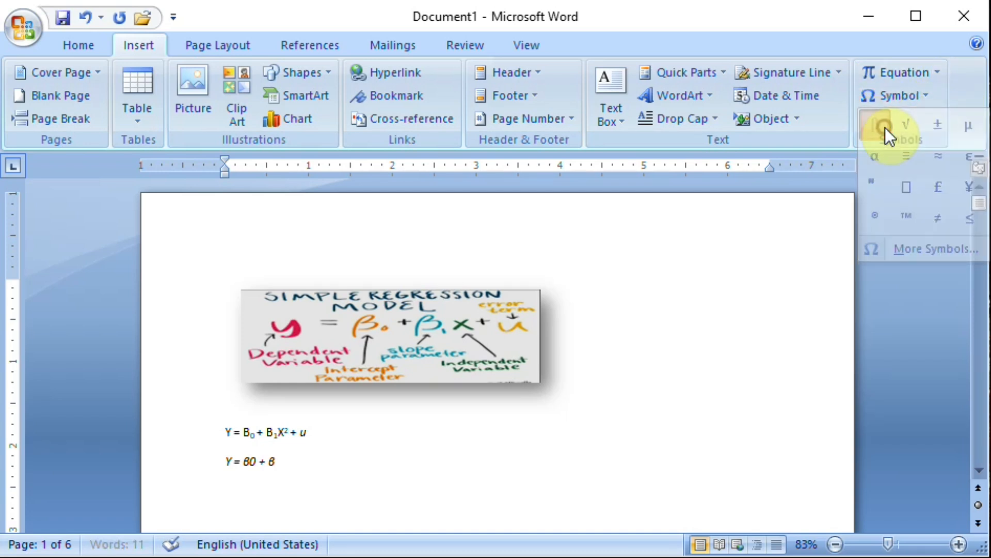
pyautogui.write('1')
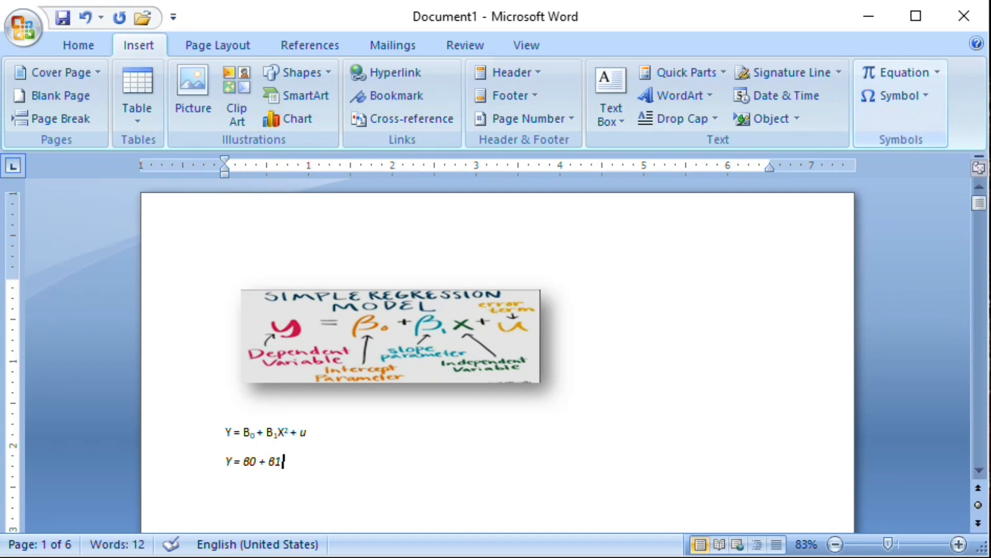
pyautogui.write('X +')
pyautogui.click(925, 98)
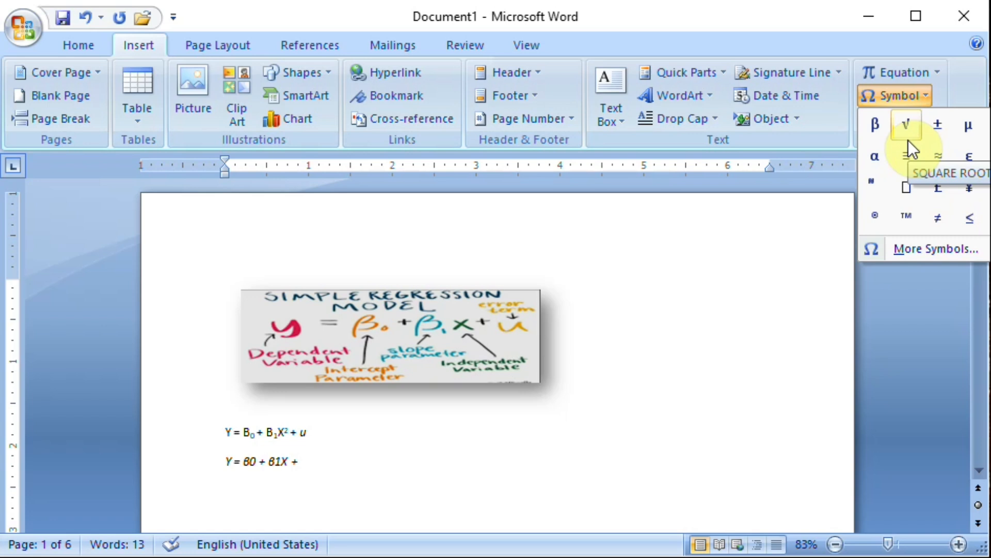
pyautogui.click(970, 129)
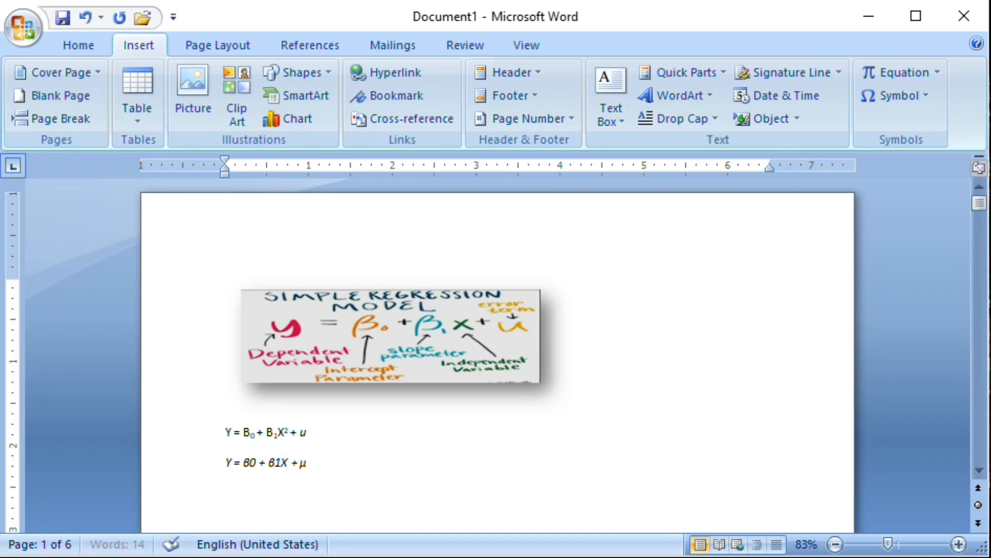
# Format the 0 after the first β in the second equation as a subscript.
pyautogui.press('Return')
pyautogui.press('Up')
pyautogui.press('Up')
pyautogui.press('Down')
pyautogui.press('Right')
pyautogui.press('Right')
pyautogui.press('Right')
pyautogui.press('Right')
pyautogui.press('Right')
pyautogui.hotkey('shift', 'Right')
pyautogui.click(80, 46)
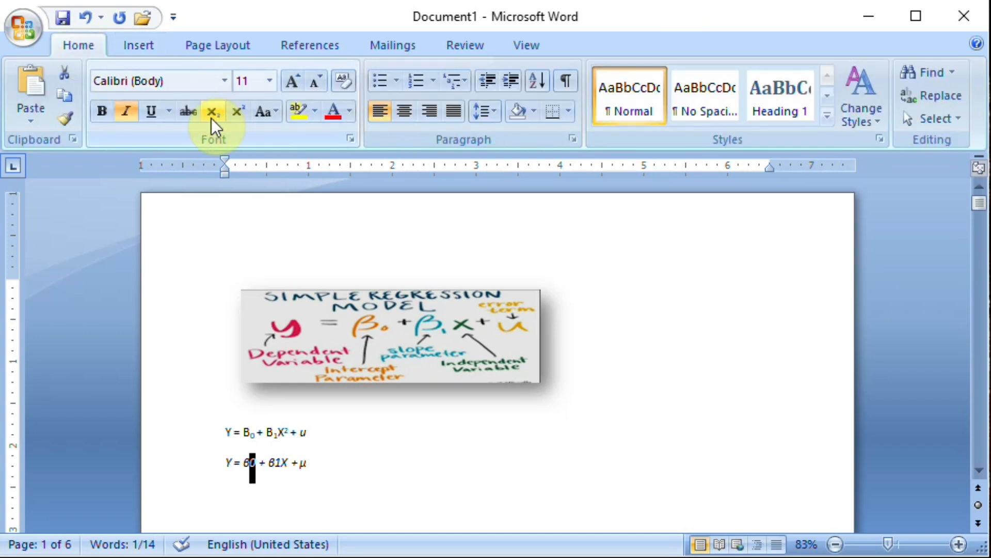
pyautogui.click(212, 118)
# Format the 1 after the second β in the second equation as a subscript.
pyautogui.press('Right')
pyautogui.press('Right')
pyautogui.press('Right')
pyautogui.press('Right')
pyautogui.press('Right')
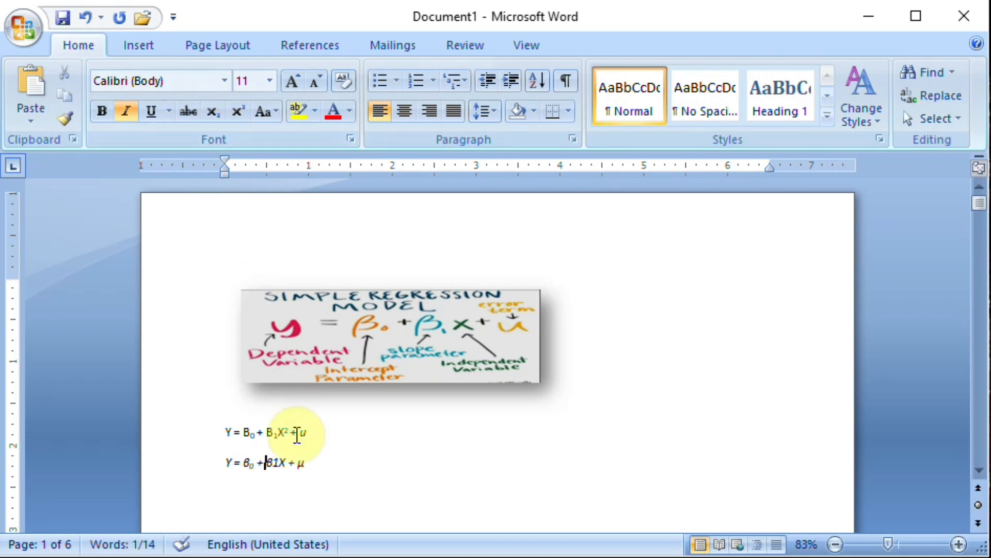
pyautogui.hotkey('shift', 'Right')
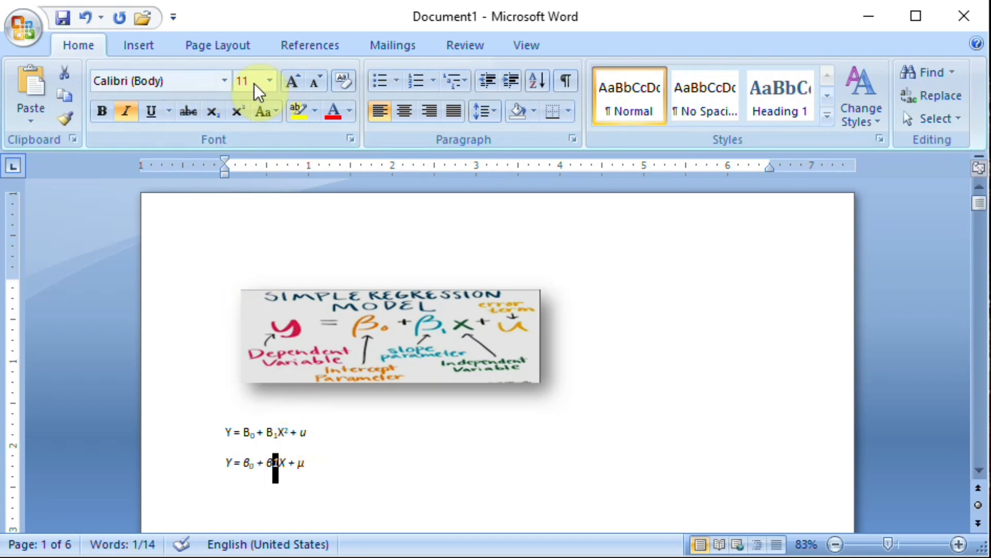
pyautogui.click(218, 112)
pyautogui.click(353, 472)
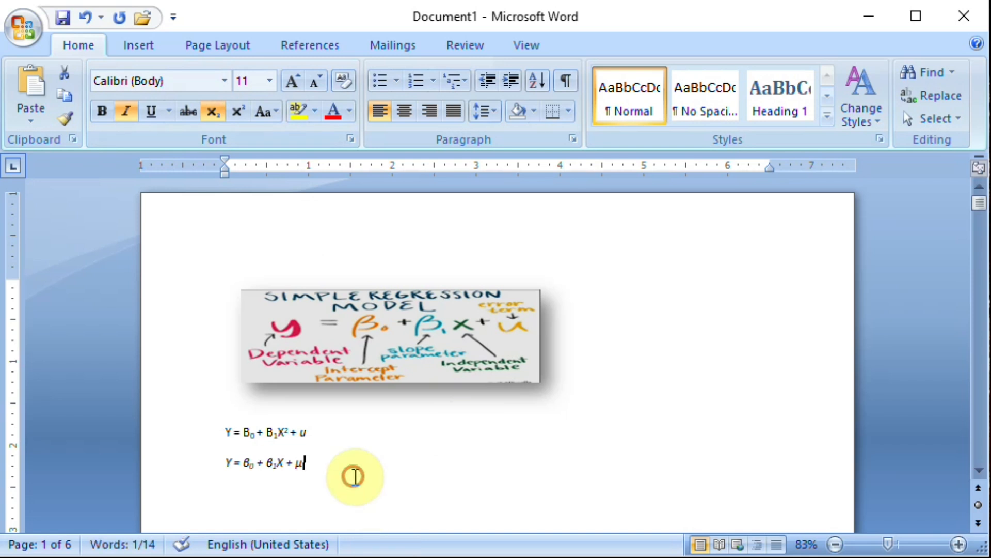
# Insert a new blank equation on a new line below the second equation and begin it with "Y =".
pyautogui.press('Return')
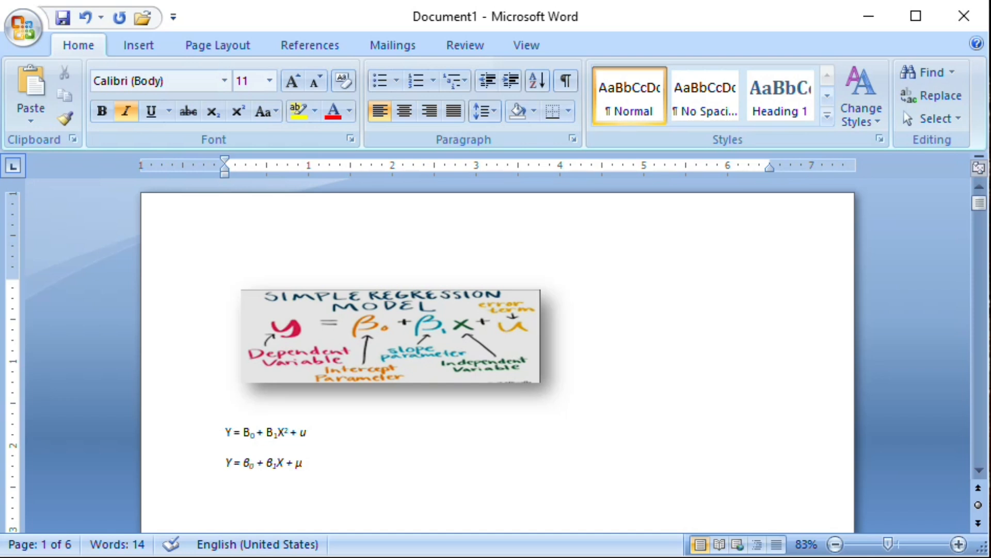
pyautogui.click(138, 46)
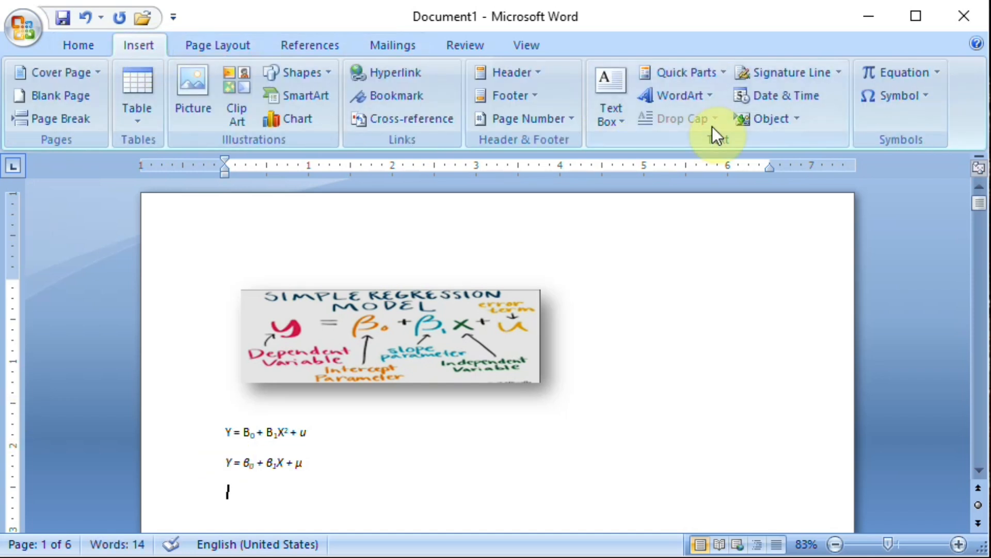
pyautogui.click(935, 77)
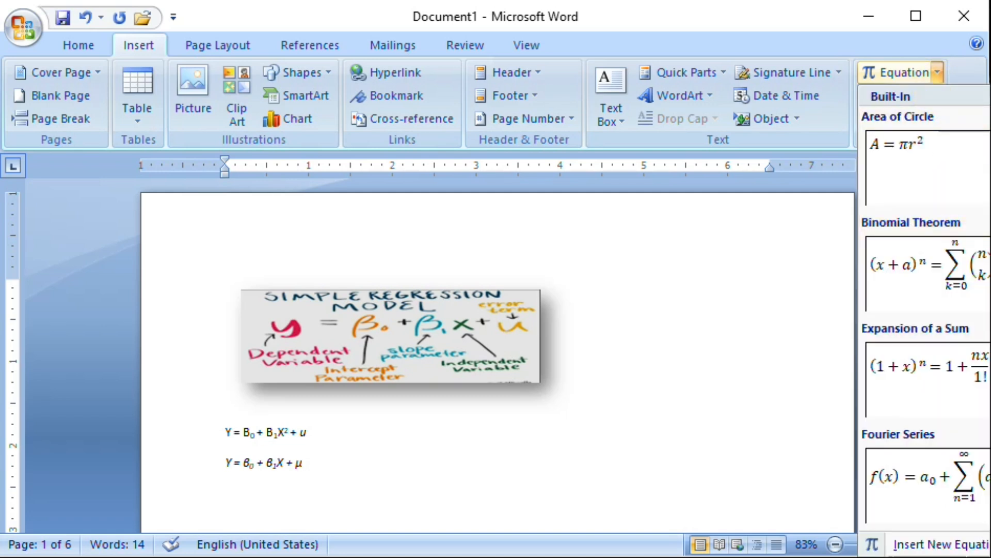
pyautogui.scroll(-5, 924, 310)
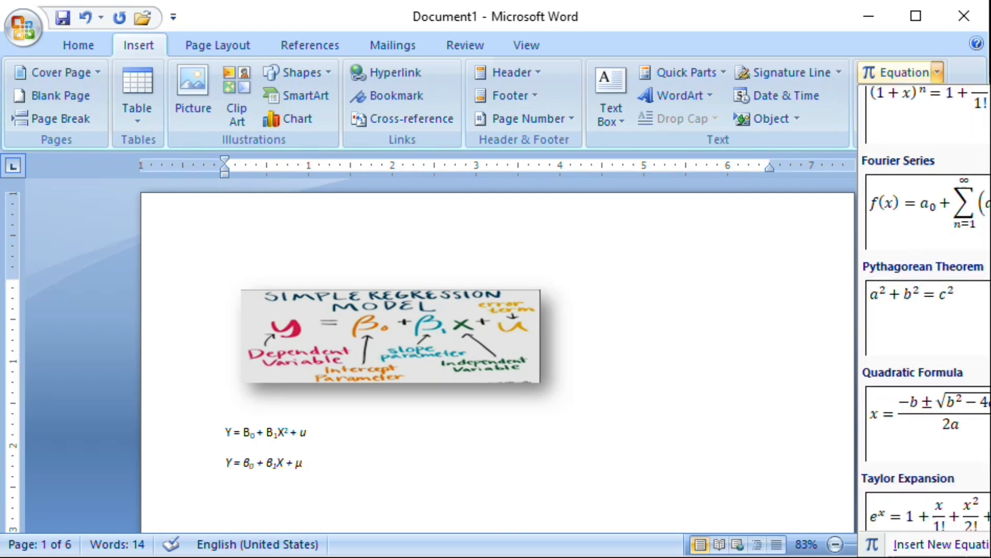
pyautogui.scroll(-4, 925, 310)
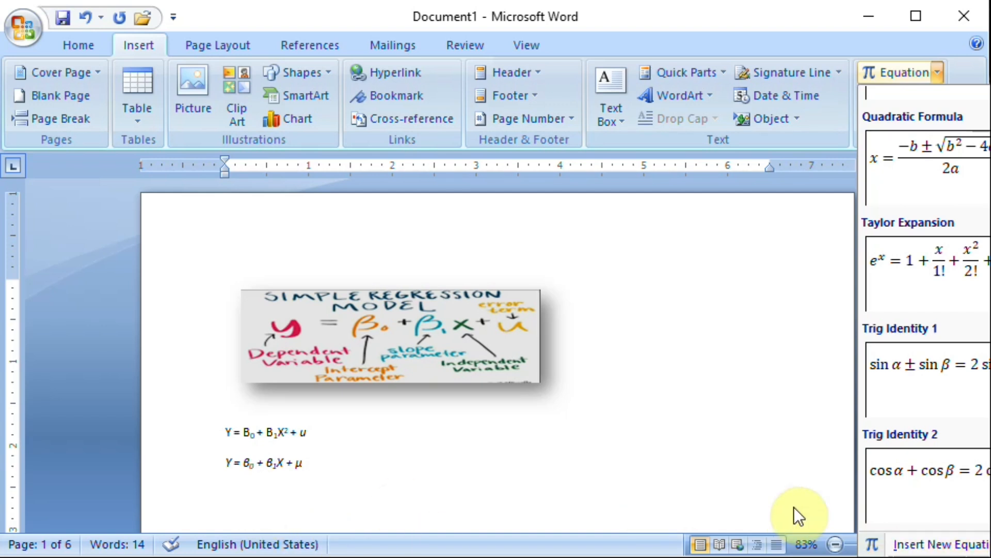
pyautogui.click(938, 540)
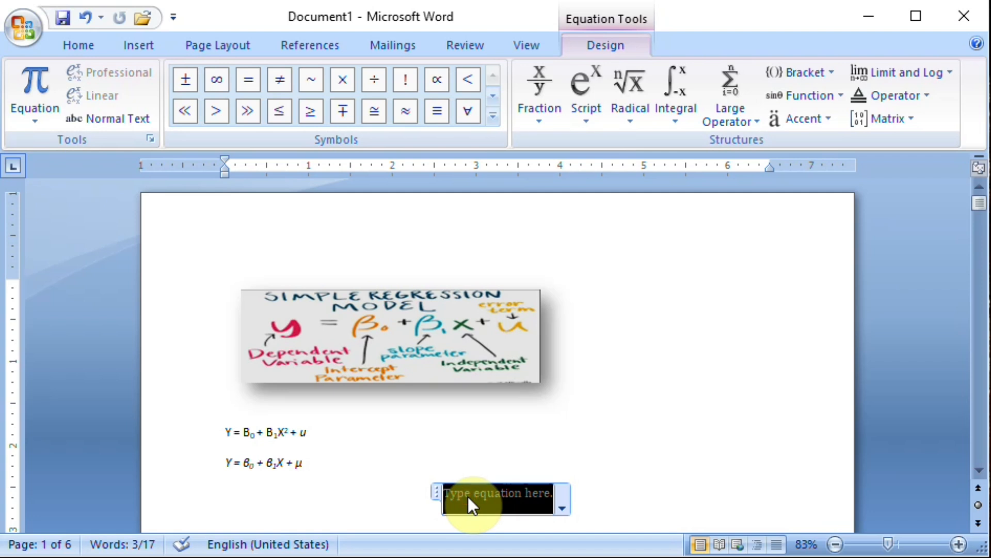
pyautogui.write('Y ')
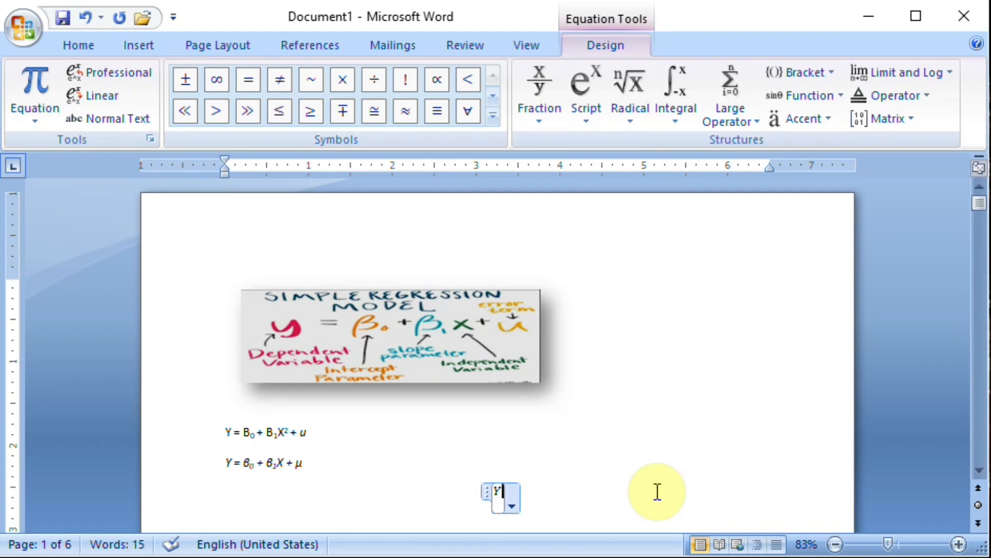
pyautogui.write('=')
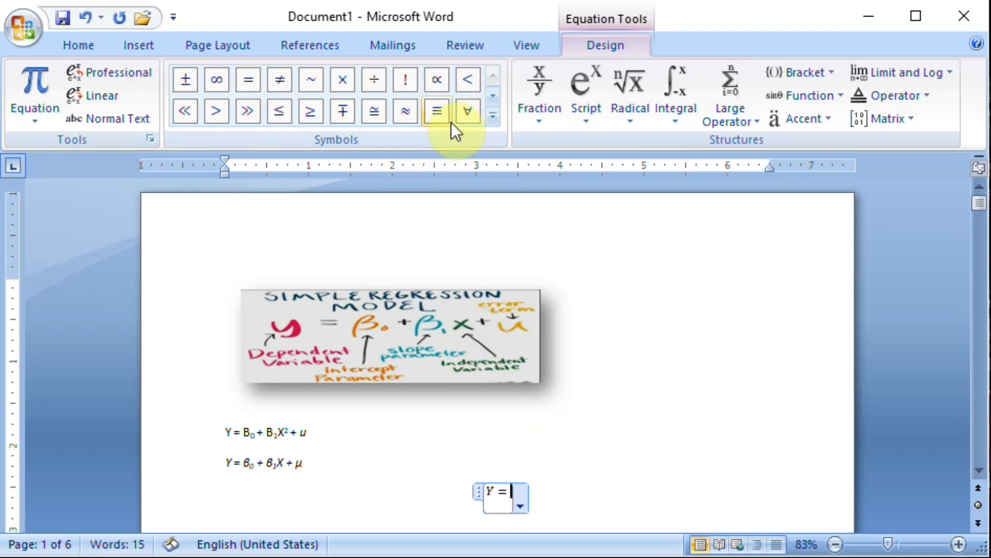
# Add β with subscript 0 to the equation, using the subscript structure and the beta symbol.
pyautogui.click(495, 101)
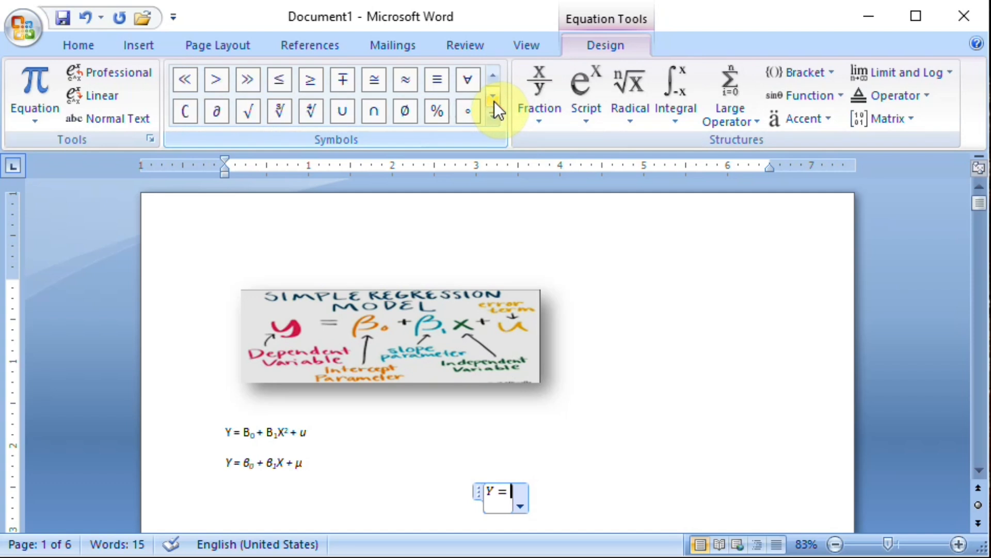
pyautogui.click(494, 101)
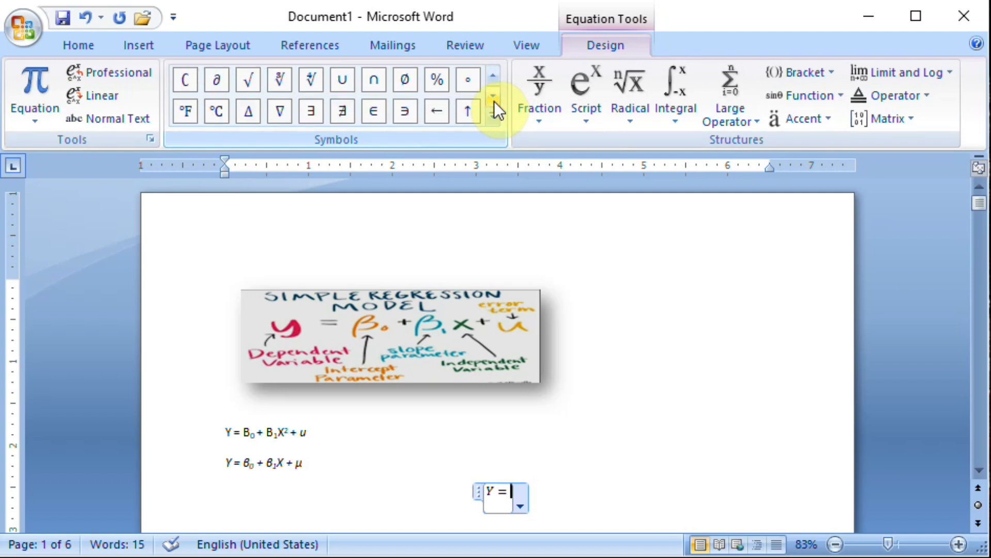
pyautogui.click(494, 101)
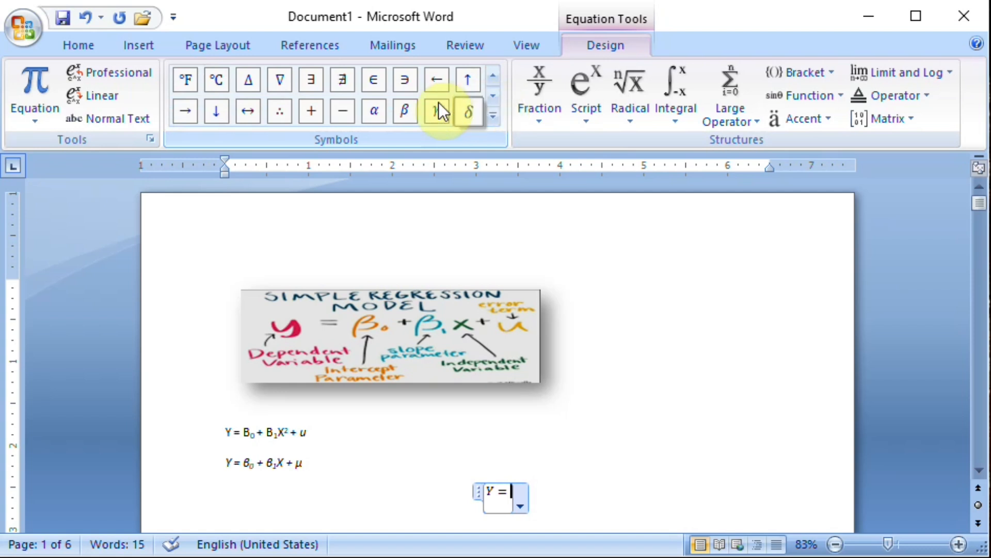
pyautogui.click(404, 110)
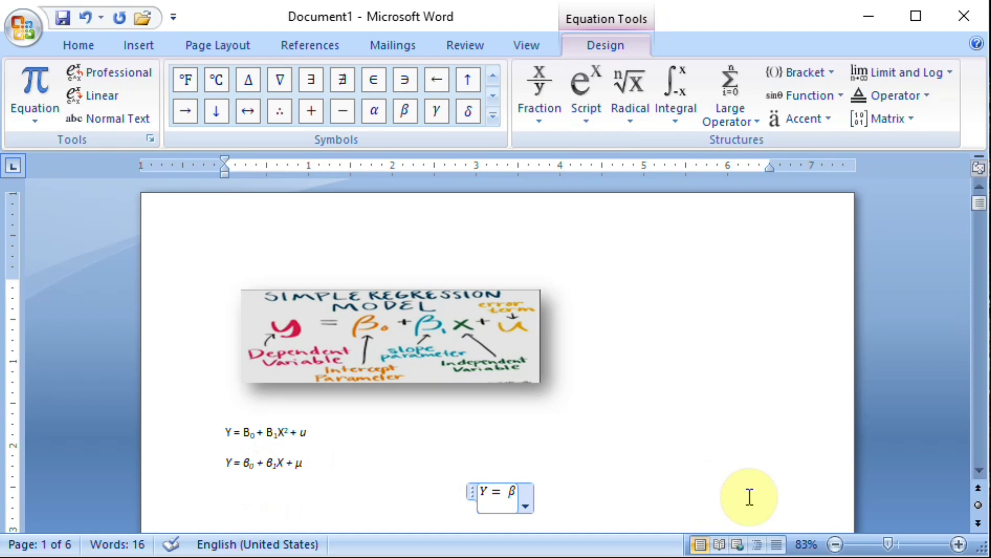
pyautogui.press('BackSpace')
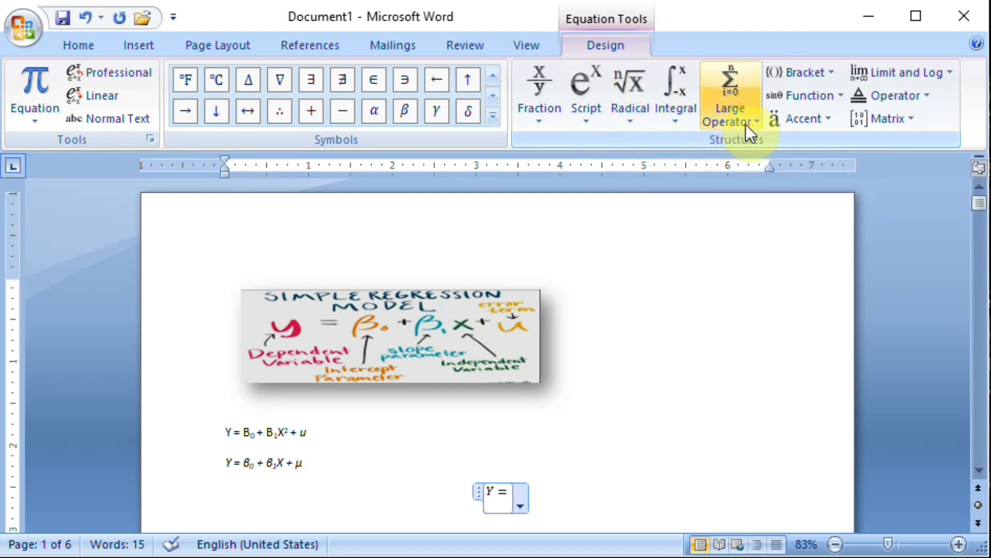
pyautogui.click(587, 119)
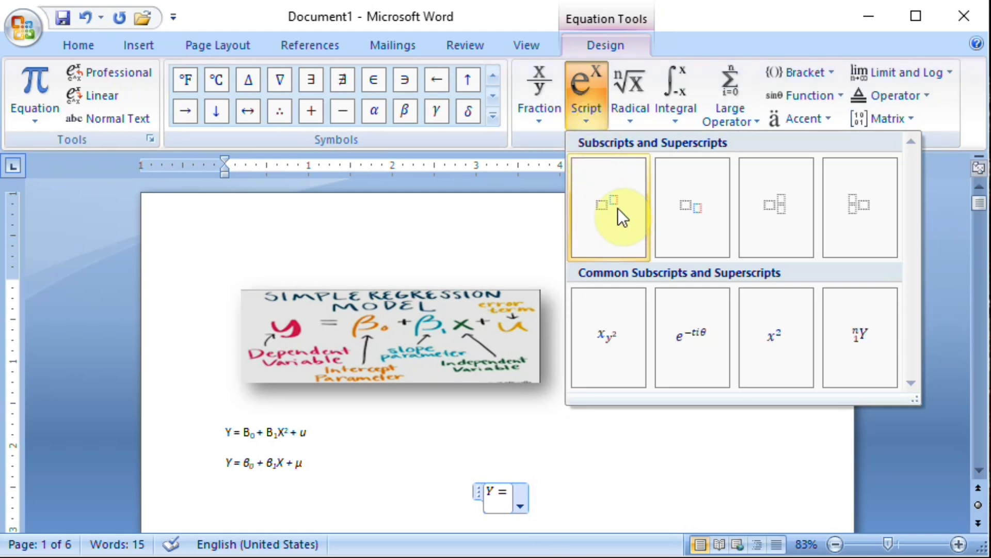
pyautogui.click(691, 208)
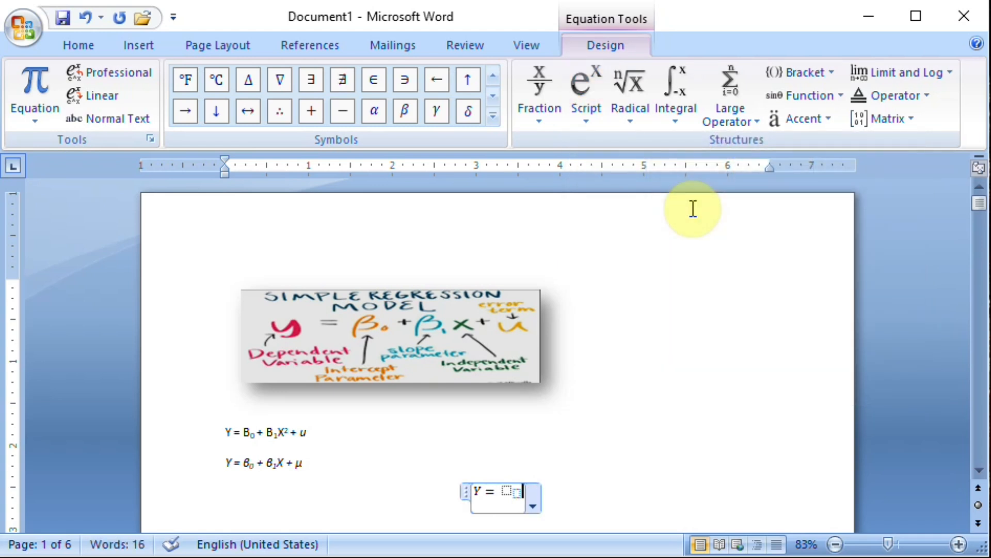
pyautogui.press('Left')
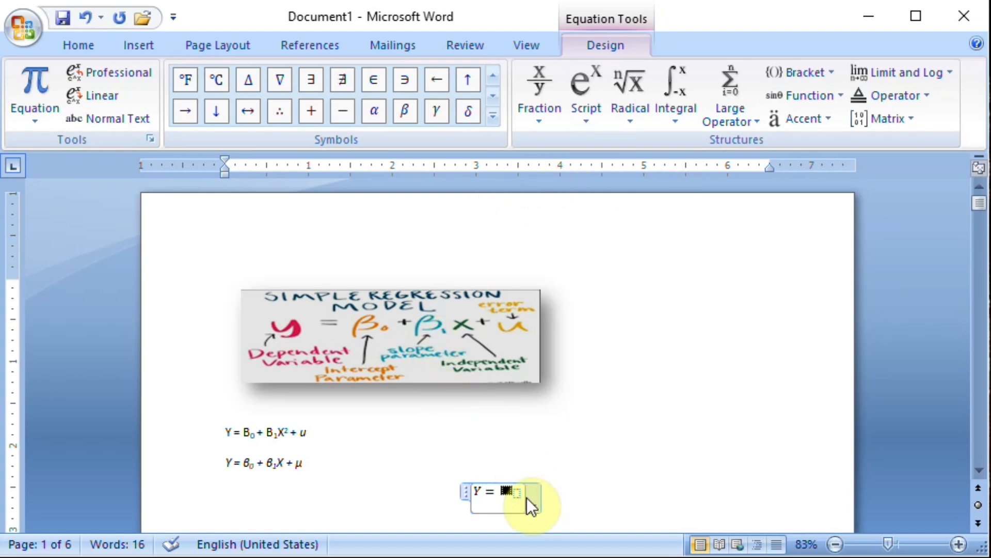
pyautogui.click(409, 112)
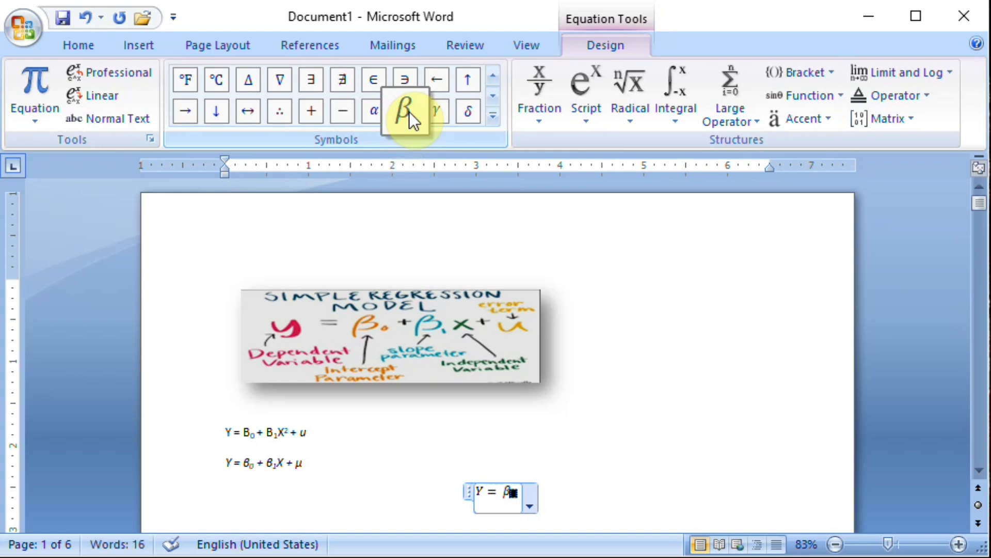
pyautogui.write('0')
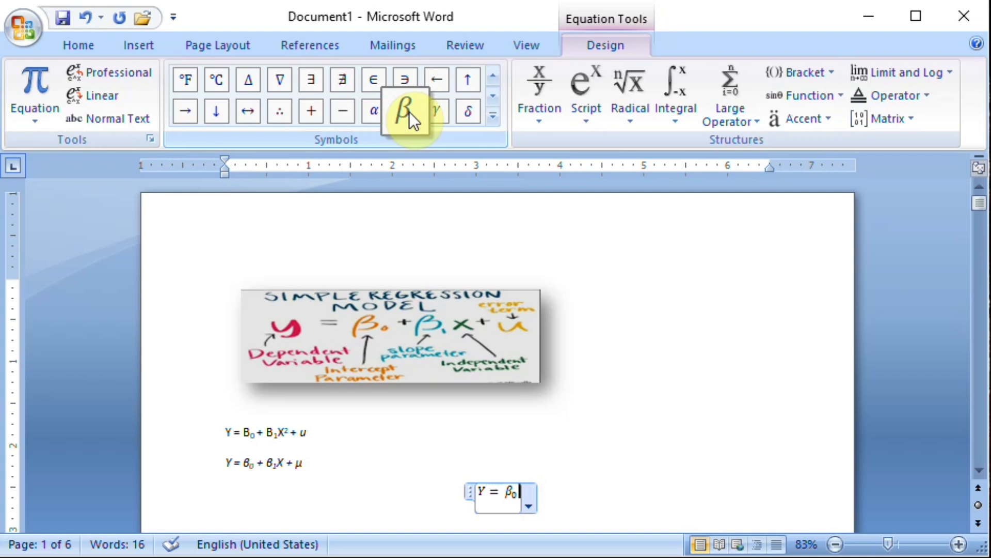
# Continue the equation with a plus sign and β with subscript 1, using the subscript structure.
pyautogui.write('+')
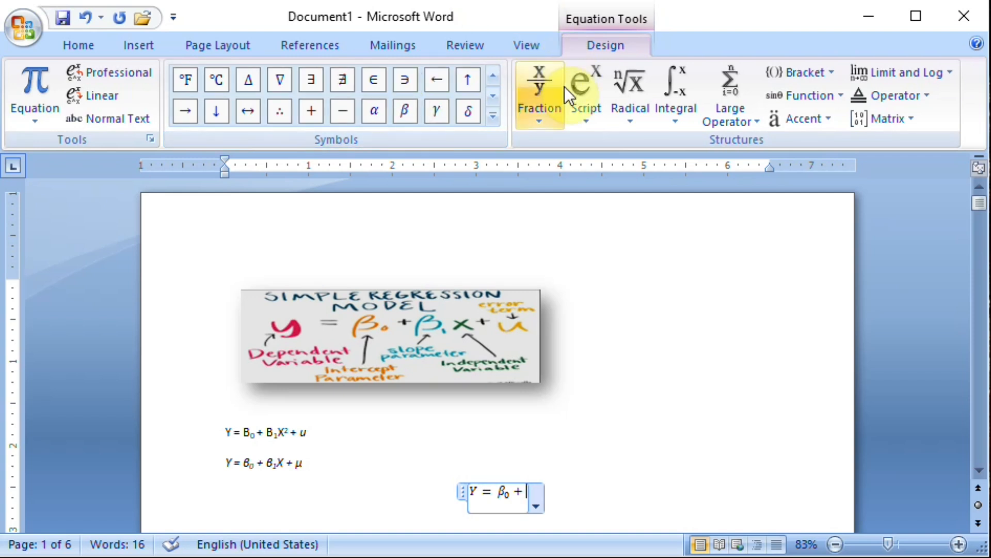
pyautogui.click(589, 122)
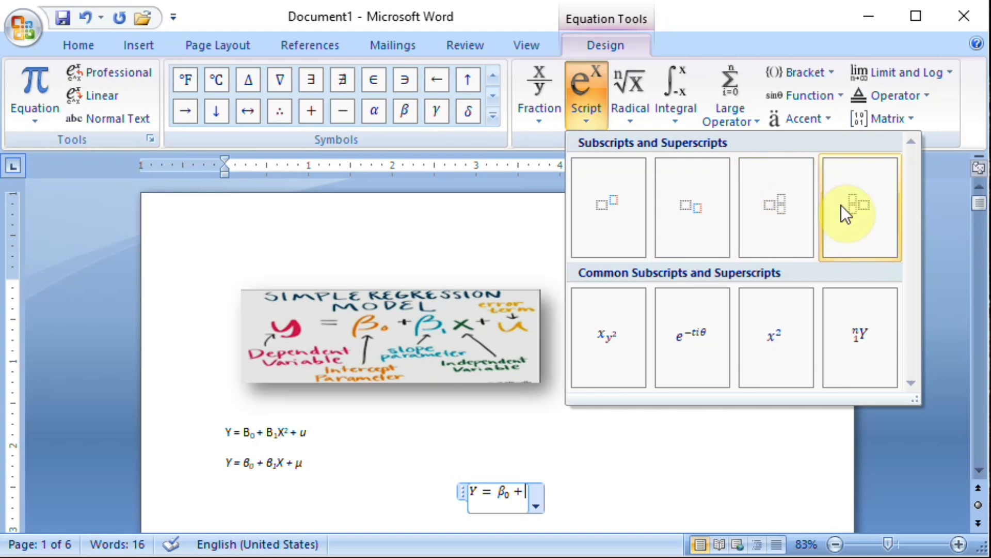
pyautogui.click(696, 207)
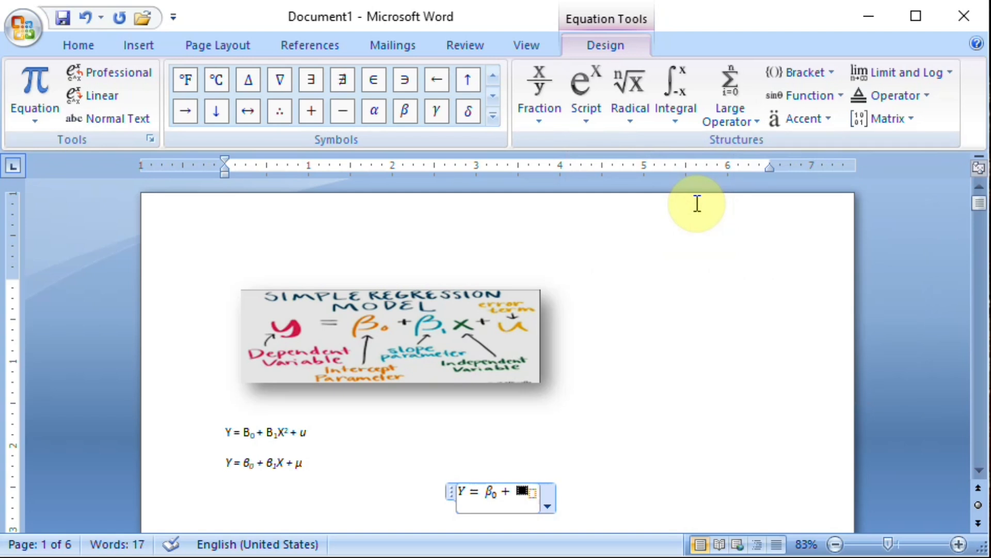
pyautogui.click(409, 115)
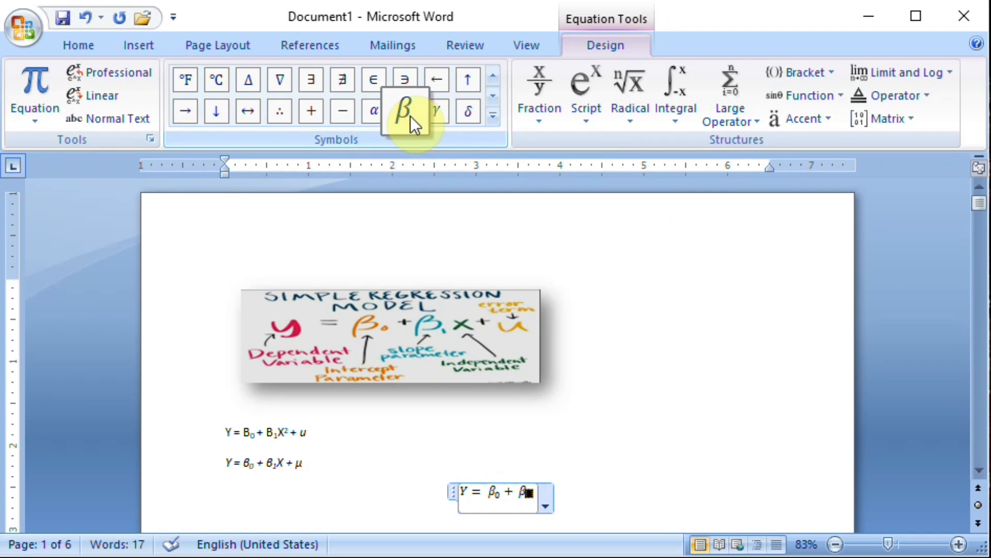
pyautogui.write('1')
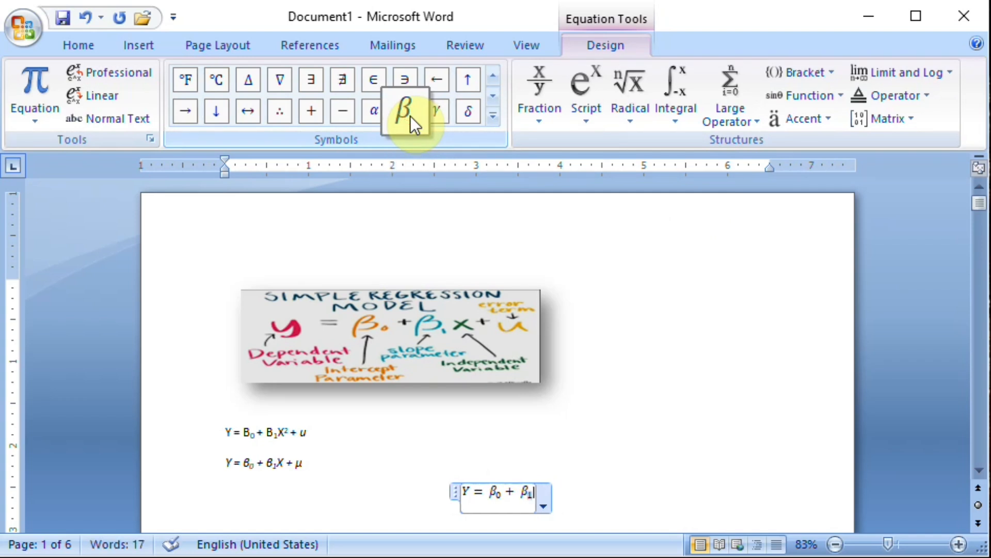
# Finish the equation with "+ μ" after β1, inserting mu as a symbol, and leave the equation.
pyautogui.press('Right')
pyautogui.write('+')
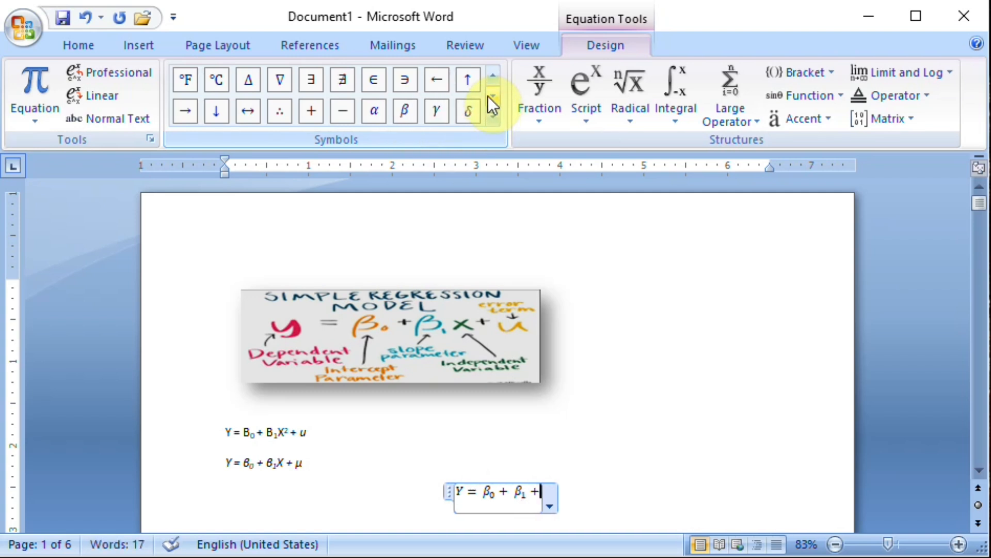
pyautogui.click(494, 71)
pyautogui.click(494, 71)
pyautogui.click(494, 73)
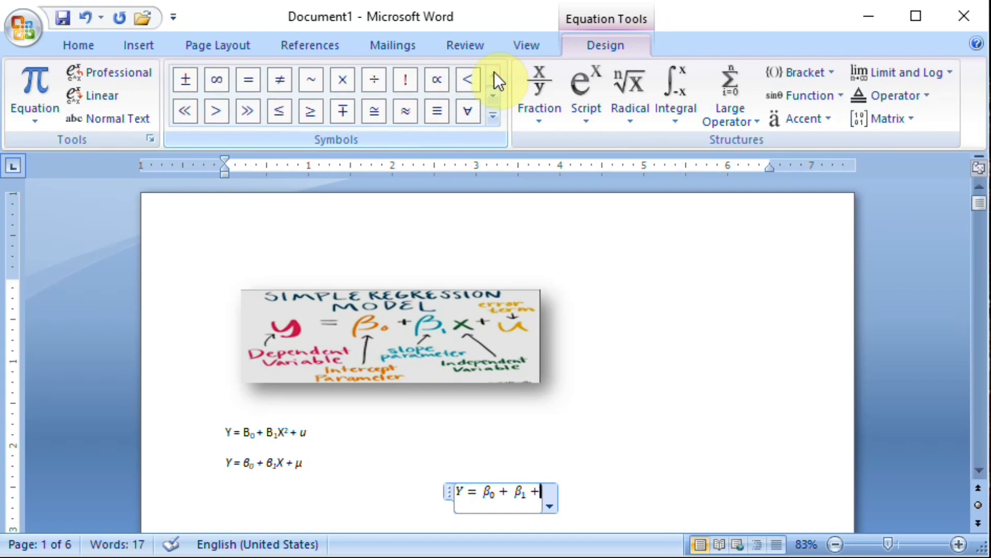
pyautogui.click(495, 102)
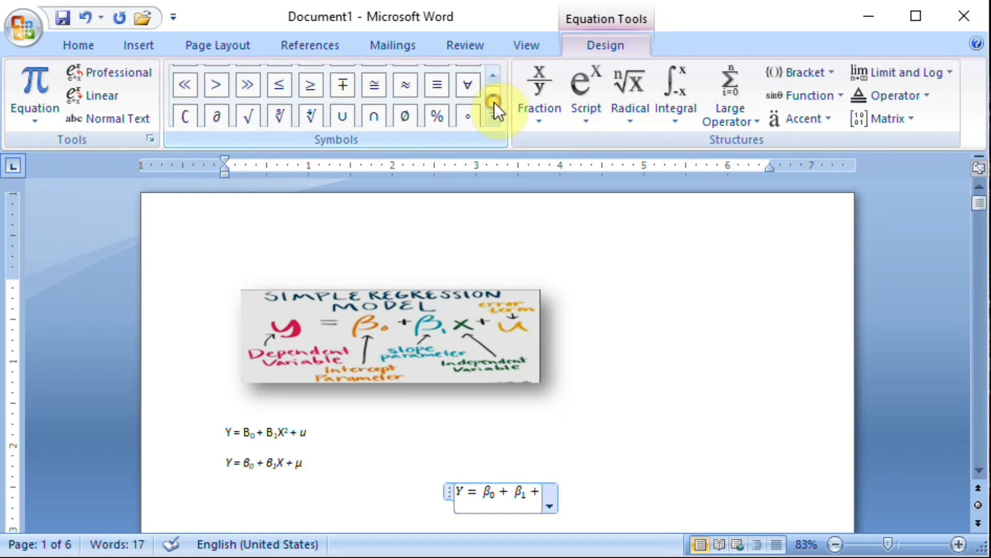
pyautogui.click(494, 96)
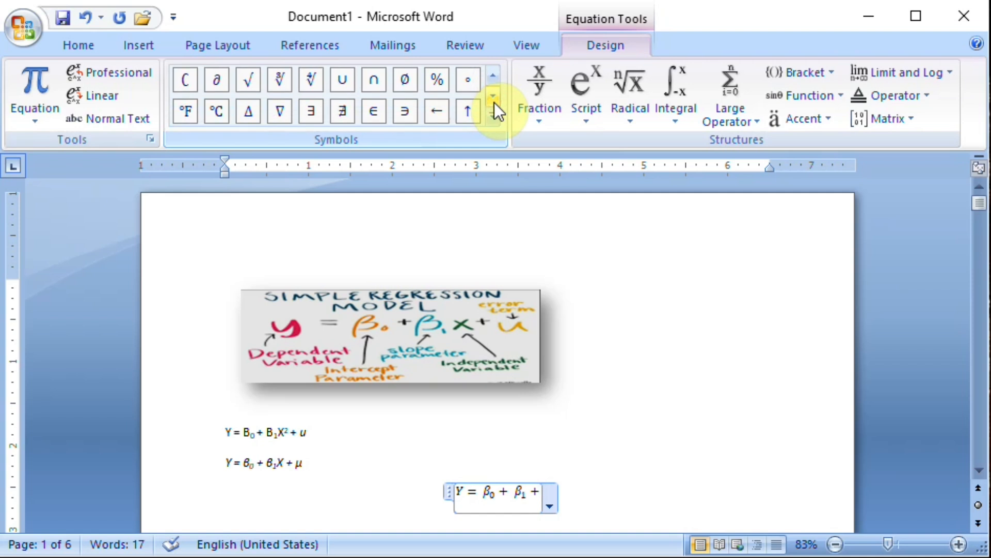
pyautogui.click(494, 96)
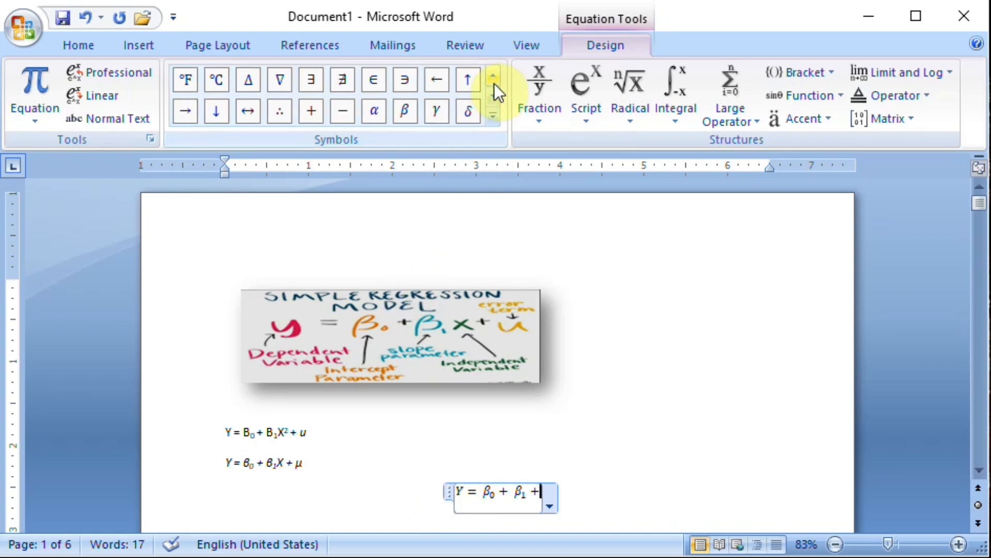
pyautogui.click(494, 98)
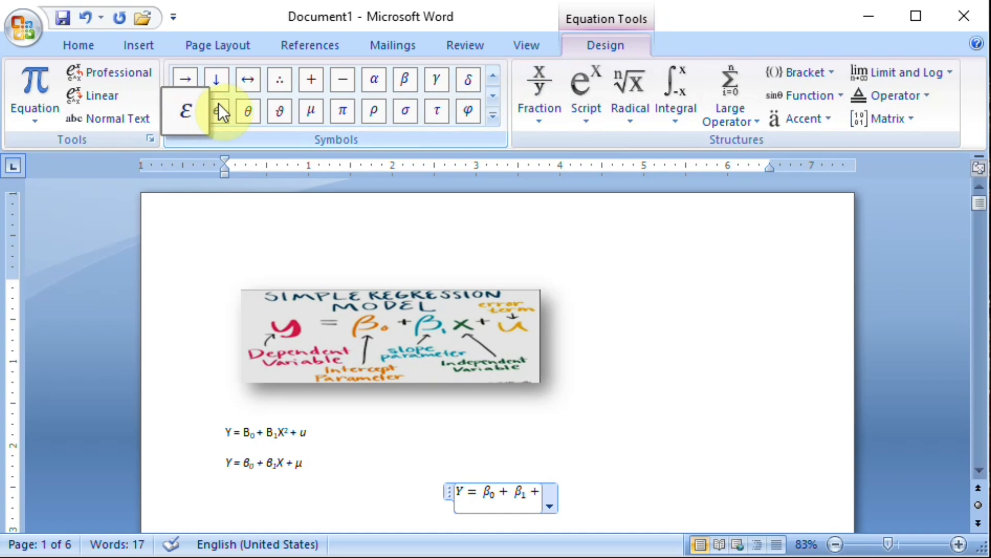
pyautogui.click(311, 111)
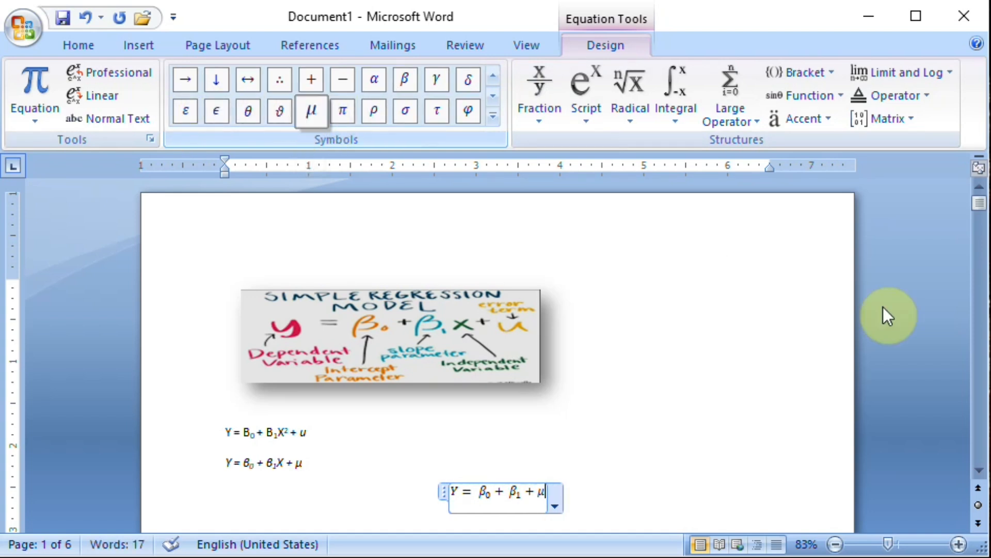
pyautogui.click(693, 459)
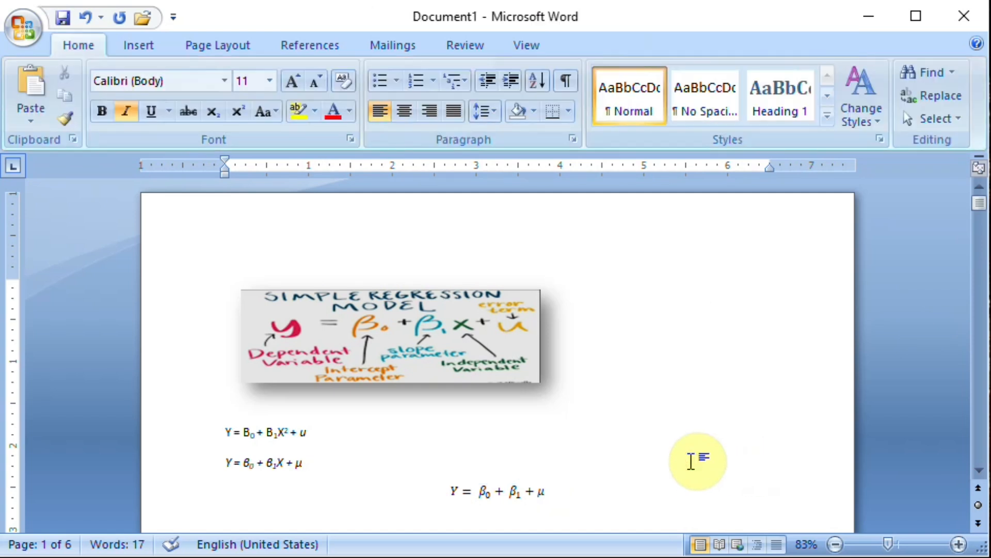
# Move the finished equation to the page's left margin, below the two typed equations.
pyautogui.click(478, 490)
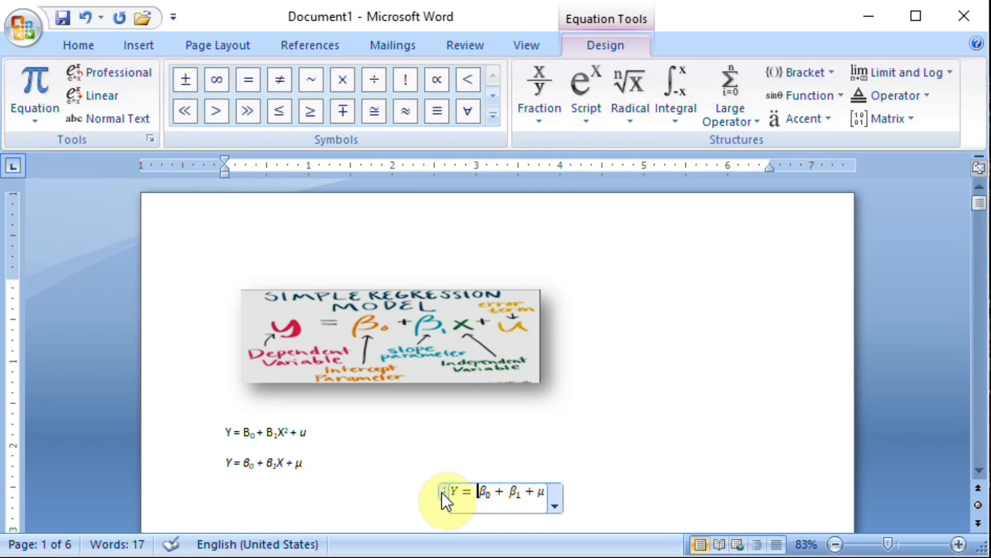
pyautogui.moveTo(441, 492)
pyautogui.mouseDown()
pyautogui.moveTo(496, 439)
pyautogui.moveTo(343, 497)
pyautogui.moveTo(380, 516)
pyautogui.moveTo(380, 496)
pyautogui.moveTo(317, 485)
pyautogui.moveTo(312, 472)
pyautogui.mouseUp()
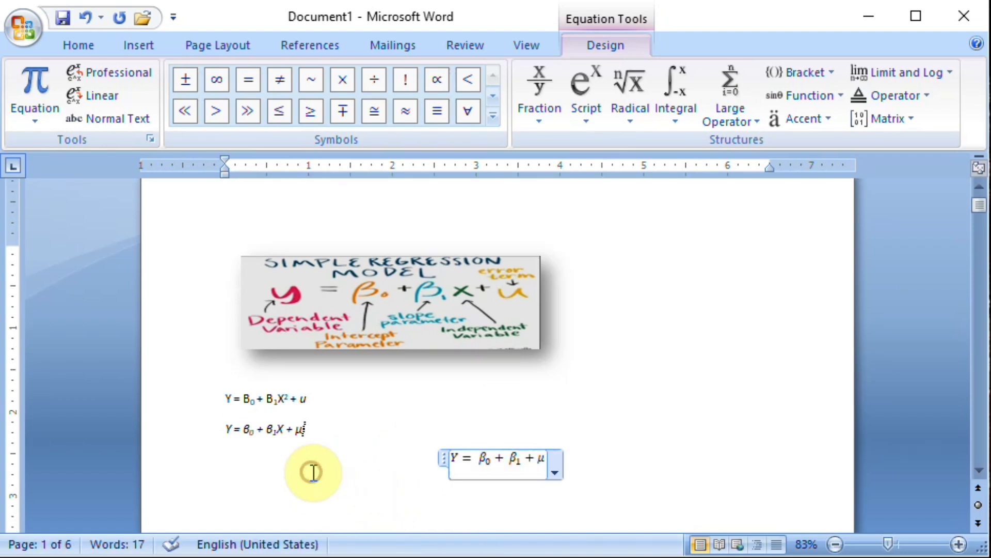
pyautogui.moveTo(443, 457); pyautogui.dragTo(283, 483)
pyautogui.click(381, 476)
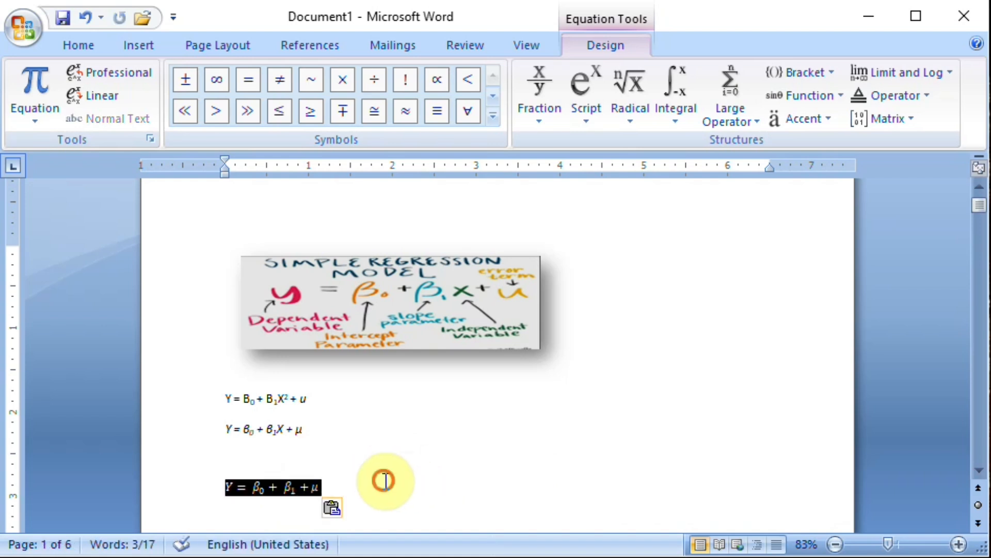
pyautogui.click(289, 487)
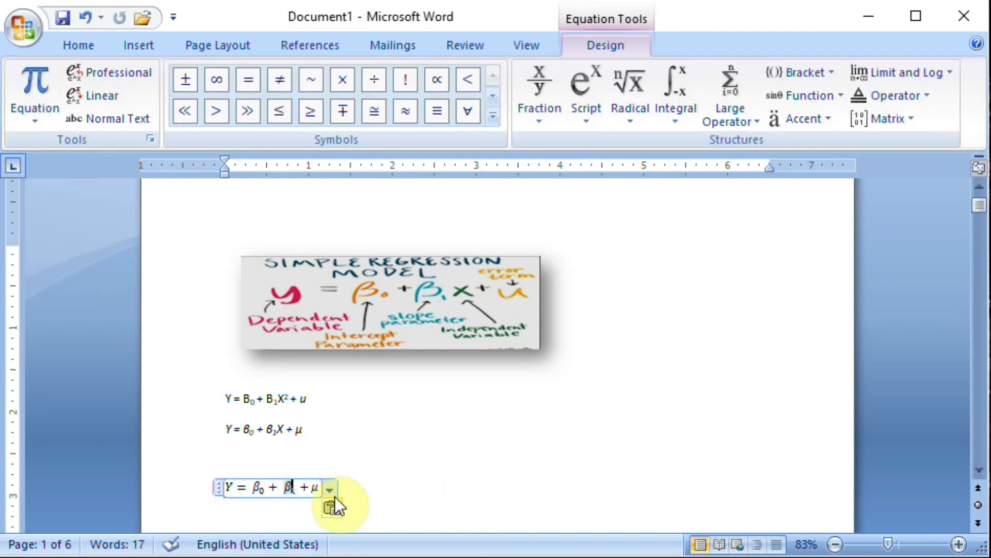
pyautogui.click(330, 489)
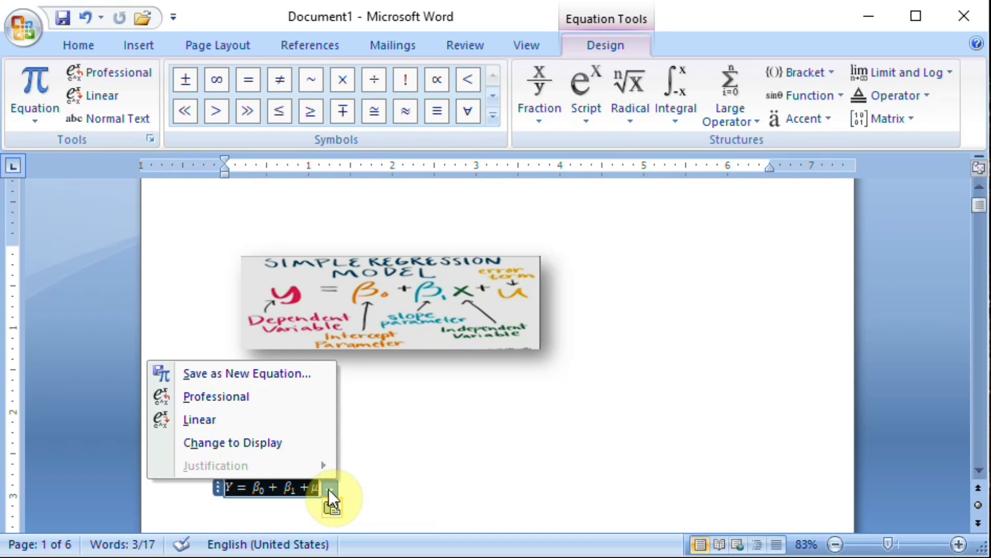
pyautogui.click(424, 445)
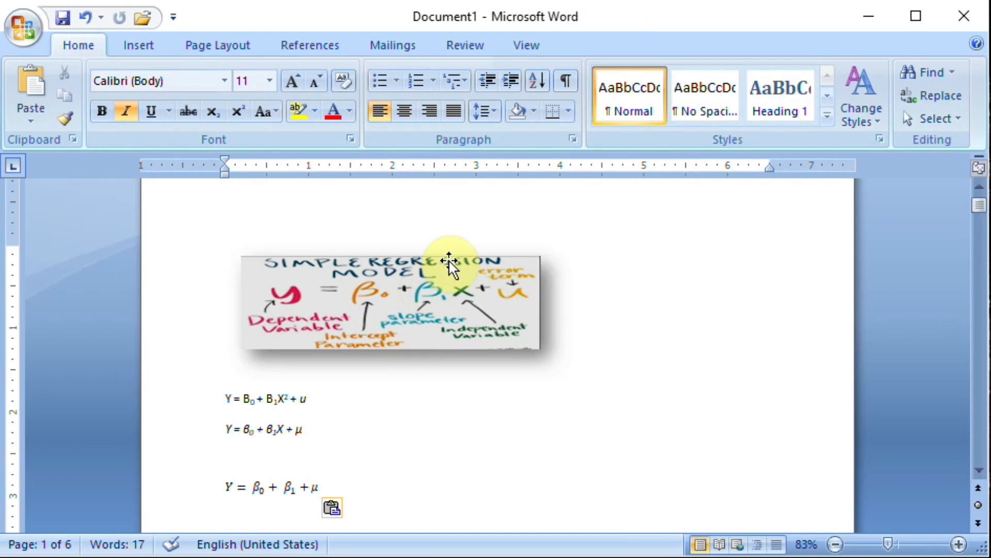
# Go to the page showing the fraction formulas for b and a.
pyautogui.click(979, 472)
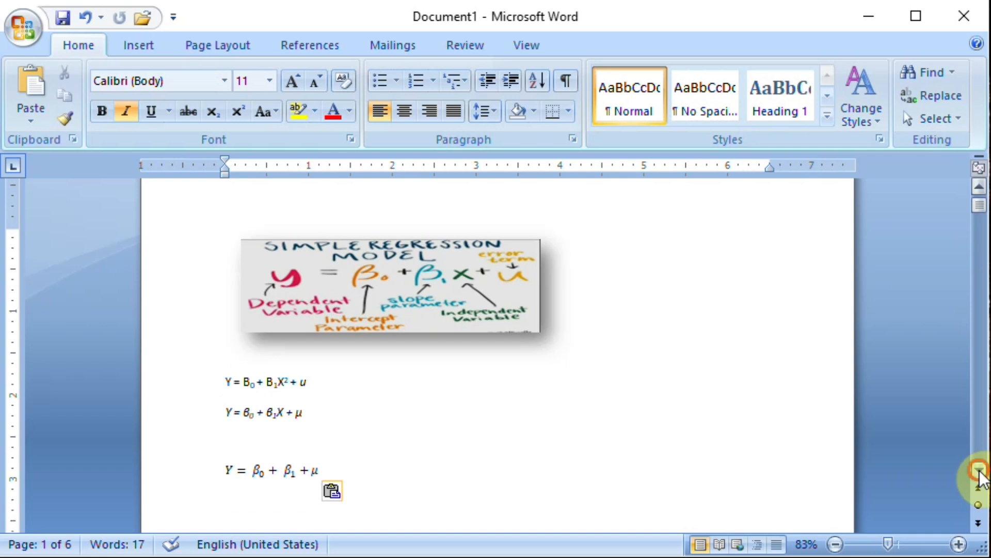
pyautogui.click(980, 472)
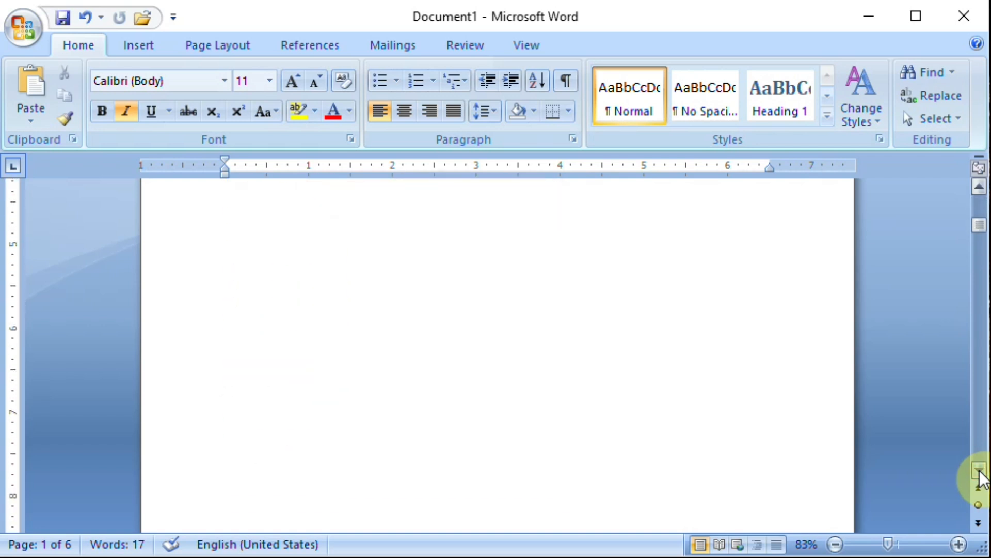
pyautogui.click(979, 471)
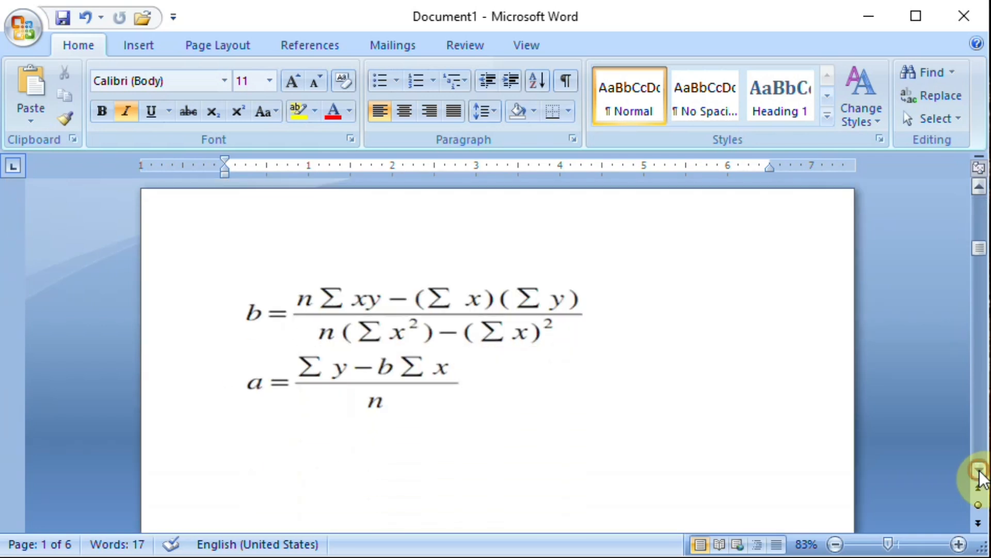
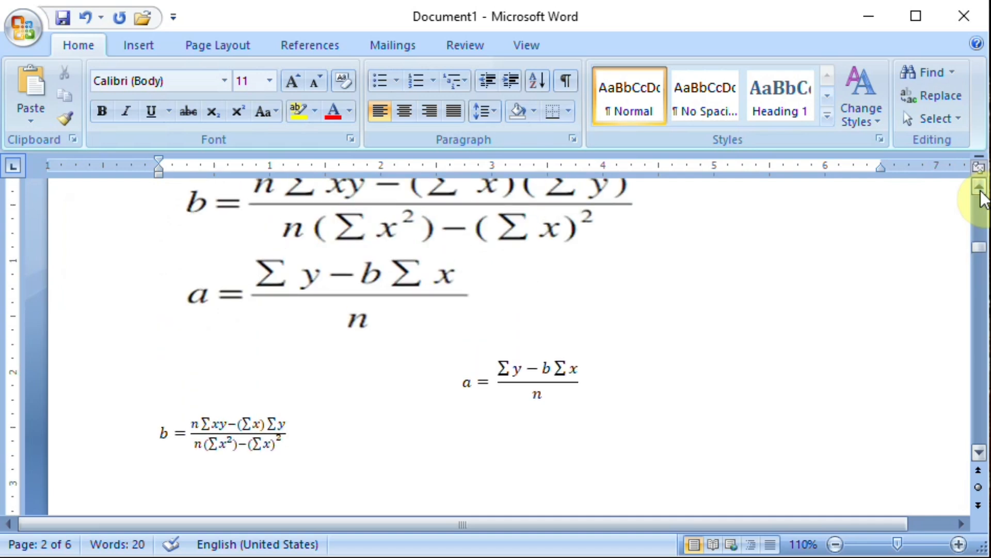
# Go to page 3 with the quadratic formula picture and place the cursor on the line below it.
pyautogui.click(978, 453)
pyautogui.click(980, 453)
pyautogui.click(980, 453)
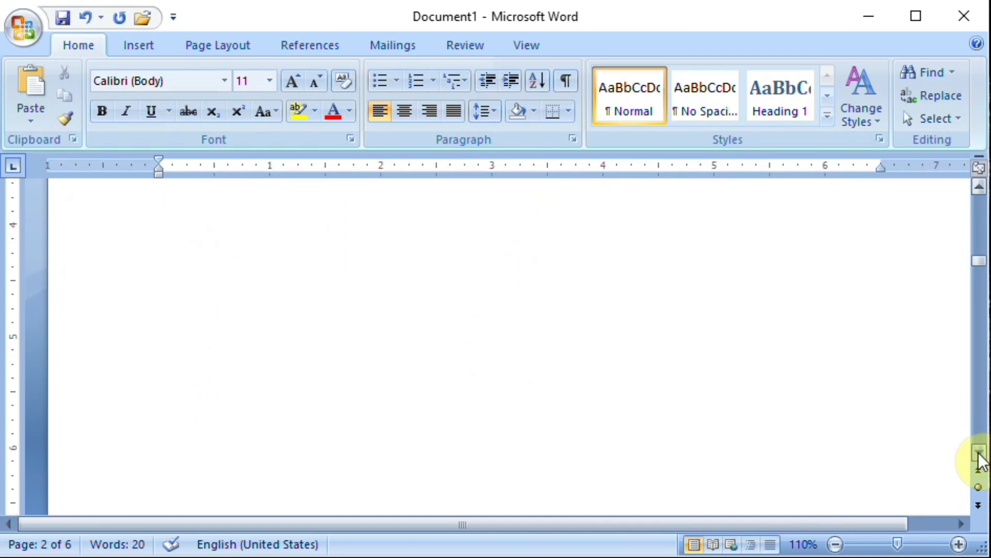
pyautogui.click(979, 453)
pyautogui.click(979, 453)
pyautogui.click(980, 453)
pyautogui.click(980, 454)
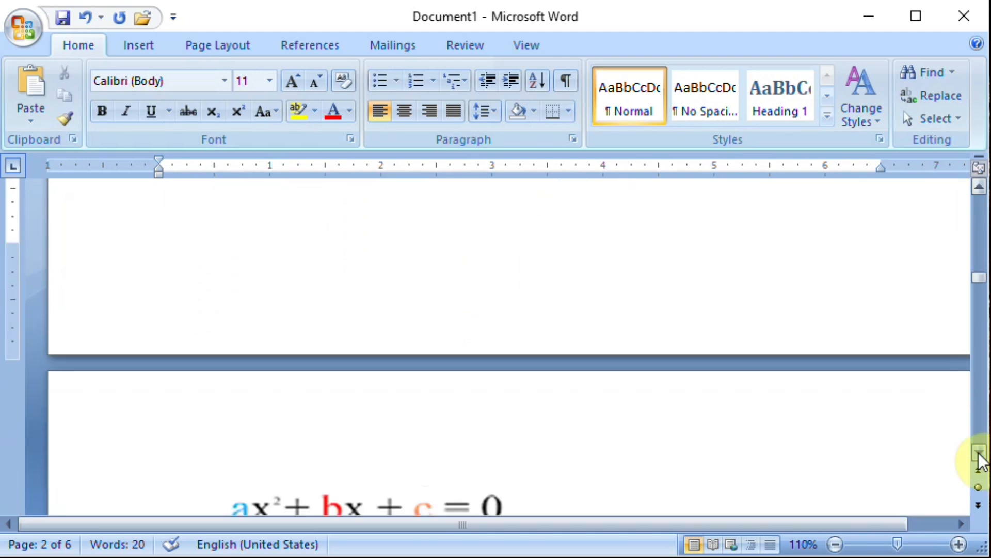
pyautogui.click(979, 454)
pyautogui.click(979, 454)
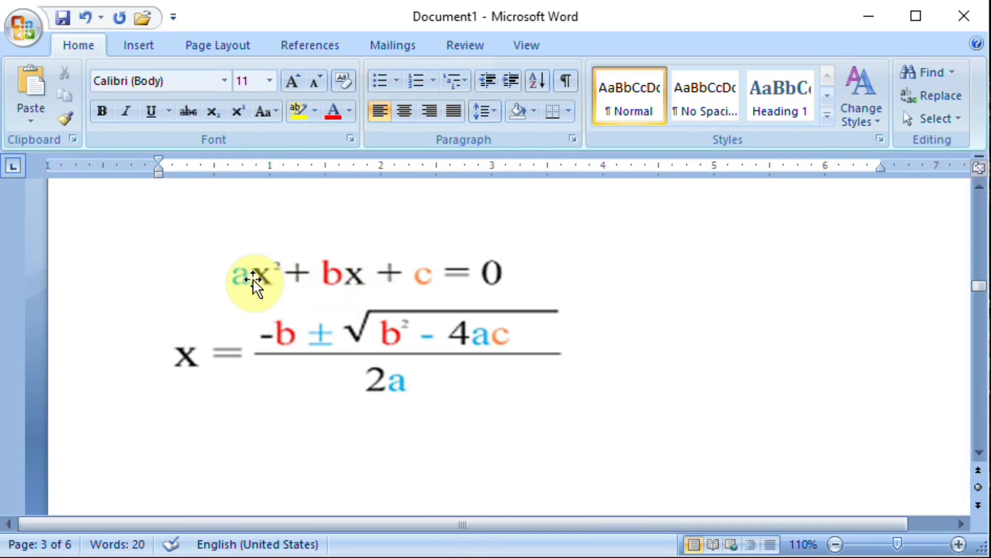
pyautogui.click(396, 458)
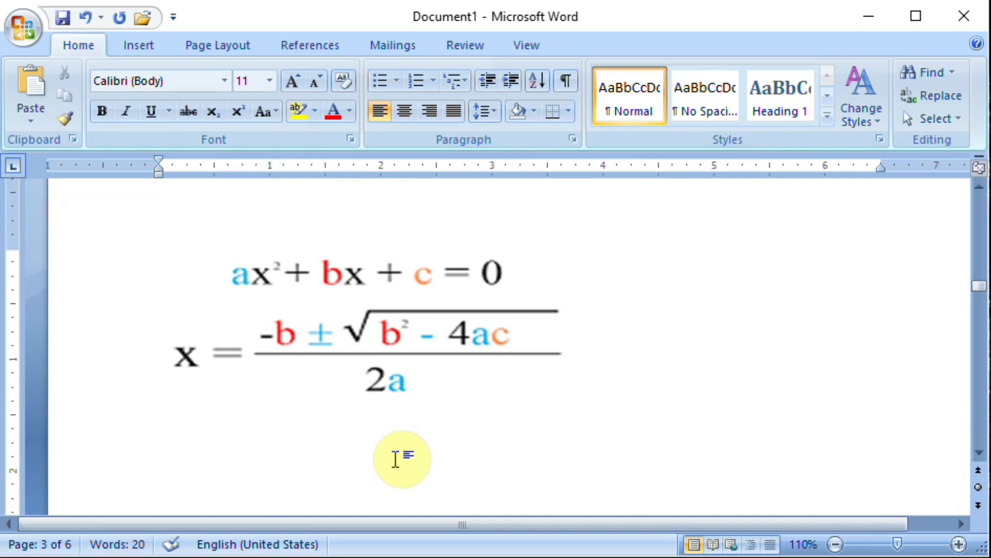
# Insert a new blank equation below the quadratic formula picture and begin it with "X =".
pyautogui.write('a')
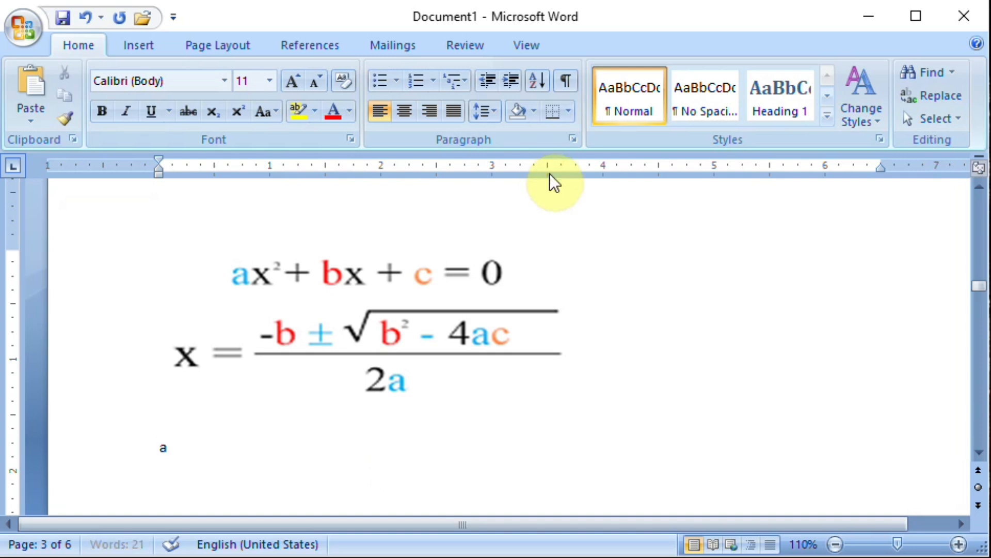
pyautogui.click(132, 45)
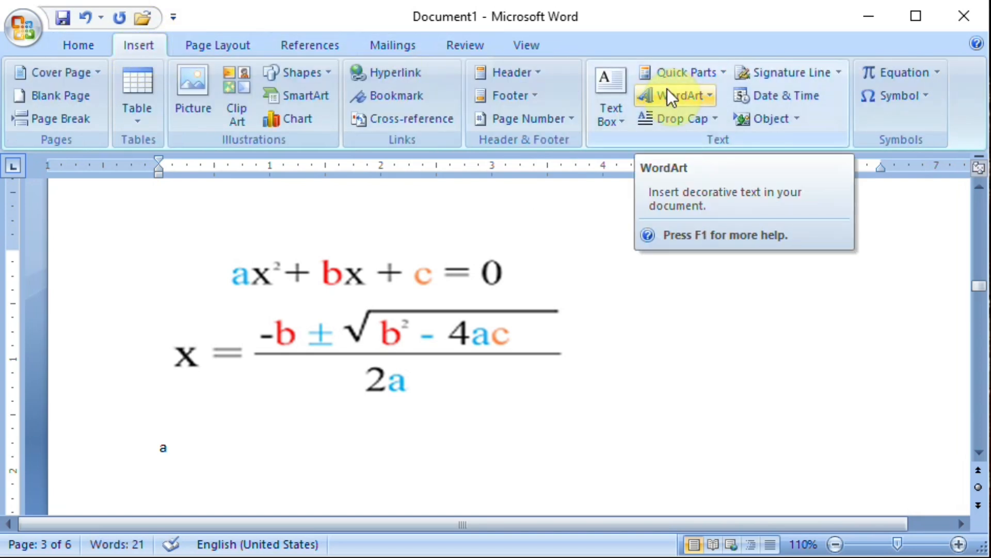
pyautogui.press('BackSpace')
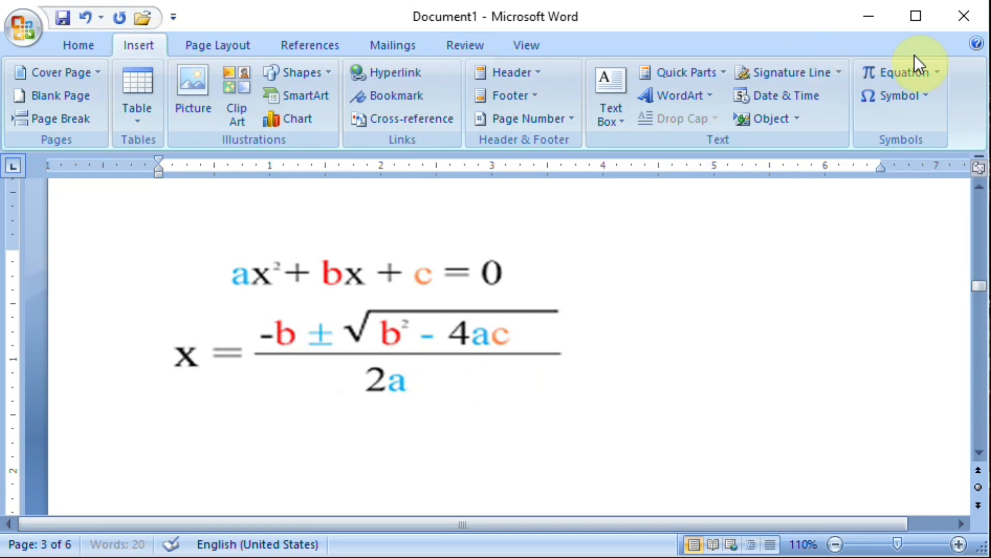
pyautogui.click(935, 72)
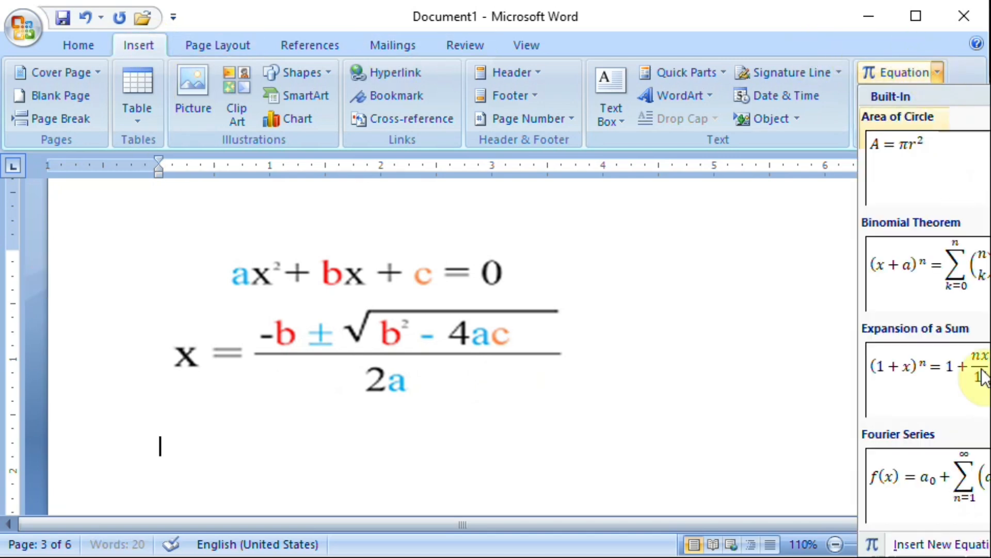
pyautogui.click(957, 545)
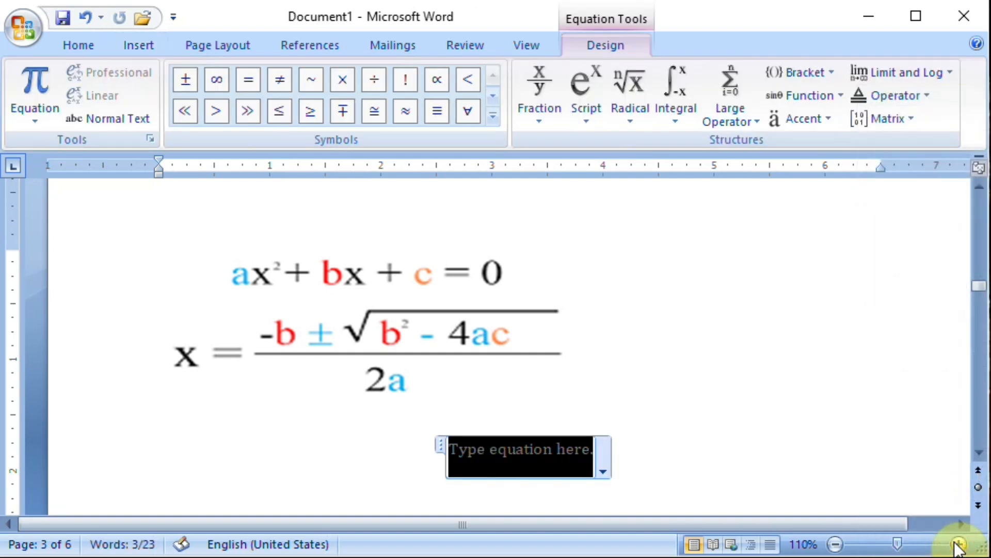
pyautogui.write('x')
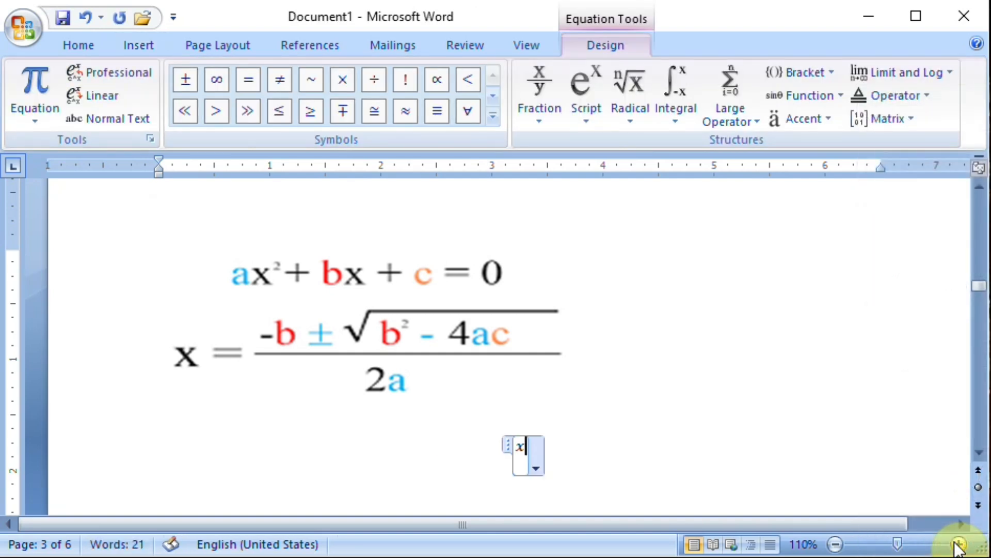
pyautogui.press('BackSpace')
pyautogui.write('x ')
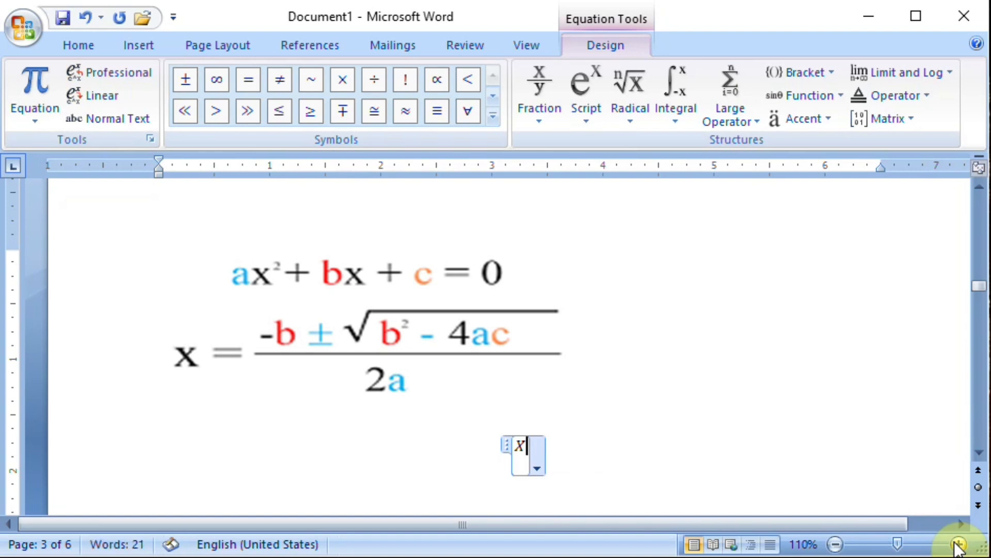
pyautogui.write('=')
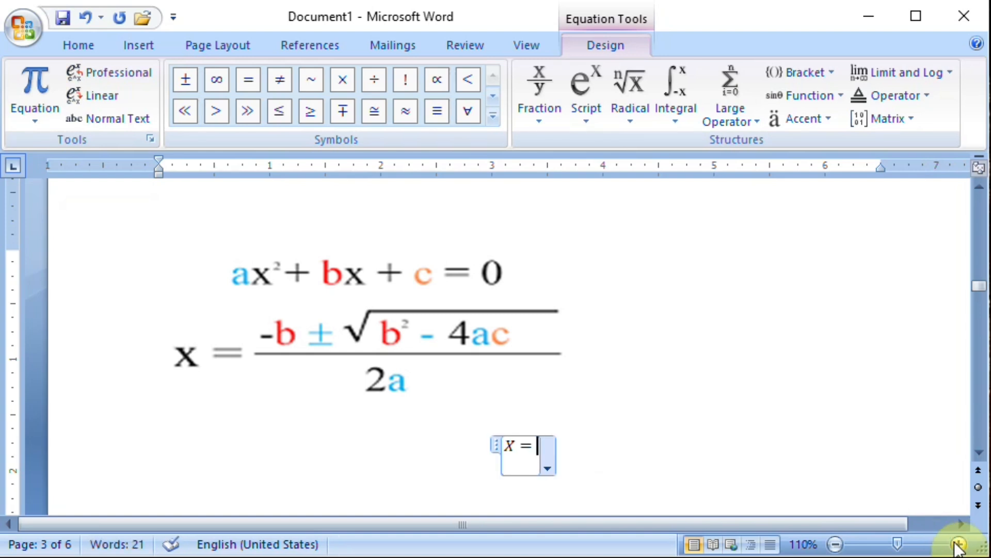
# Add a stacked fraction after the equals sign and enter "-b" in its numerator.
pyautogui.click(536, 127)
pyautogui.click(558, 206)
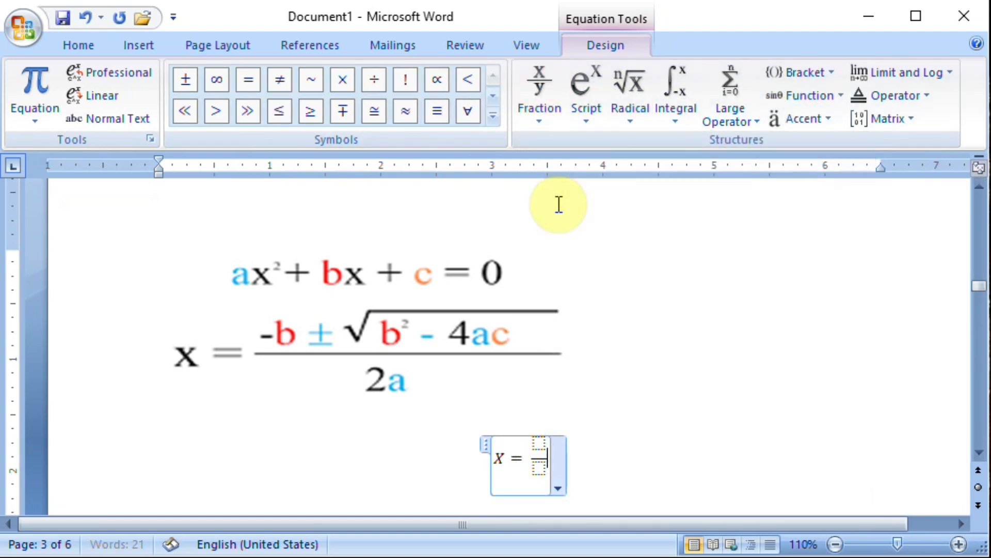
pyautogui.press('Up')
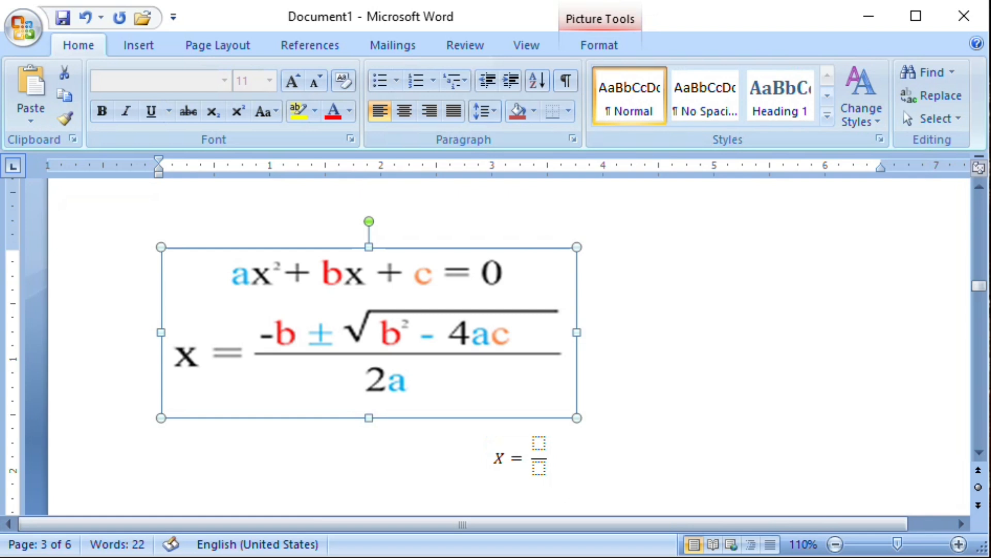
pyautogui.press('Escape')
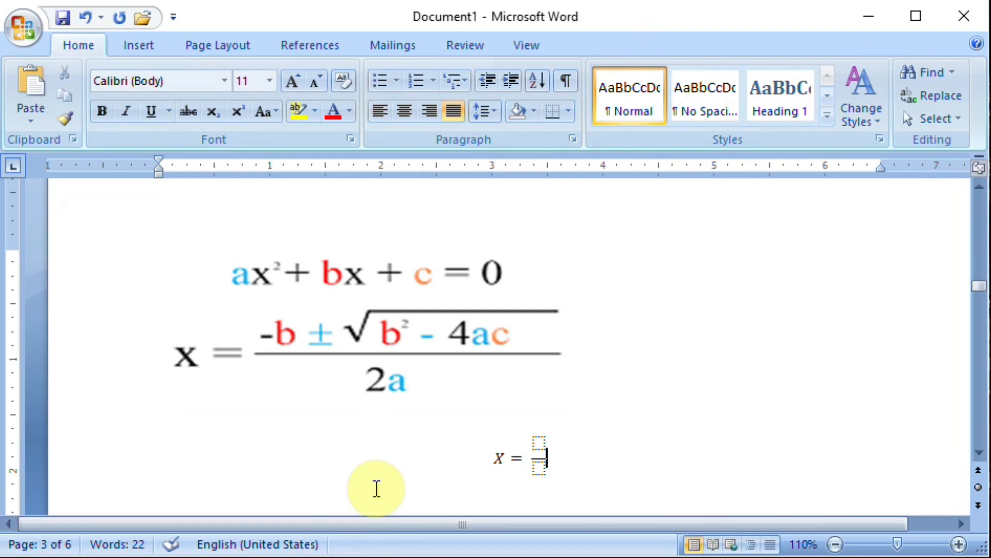
pyautogui.click(544, 444)
pyautogui.click(540, 444)
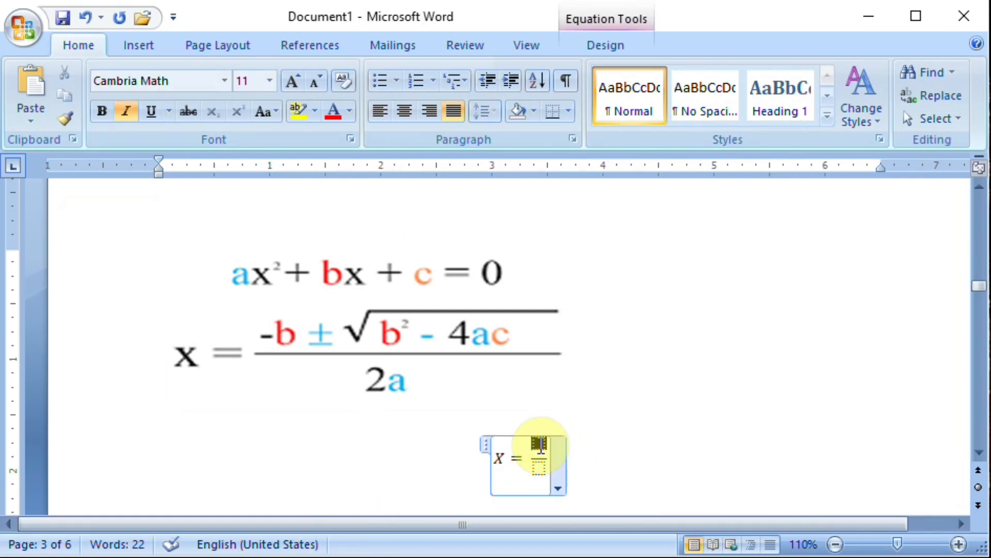
pyautogui.write('-b')
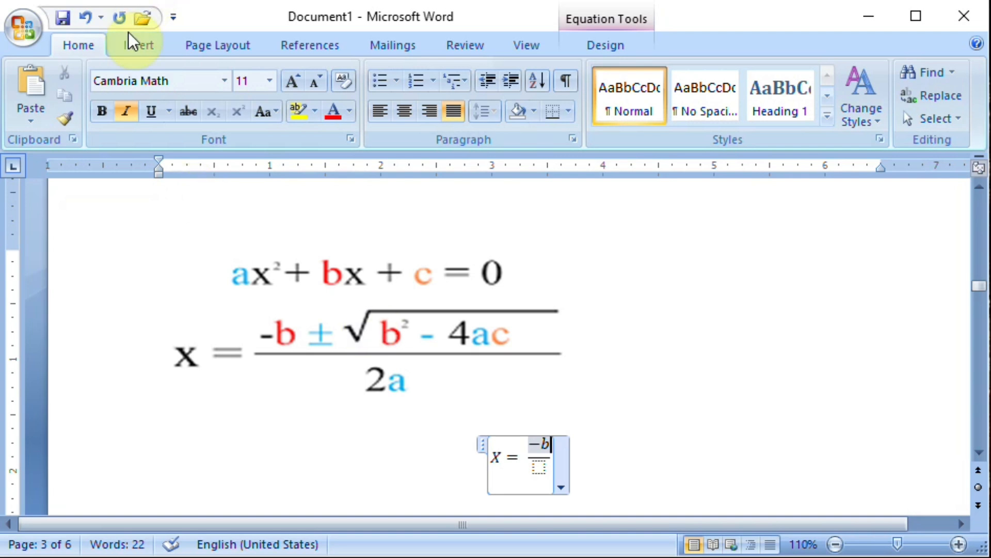
# Insert the plus-minus symbol ± and the square root symbol √ after "-b" in the numerator.
pyautogui.click(146, 44)
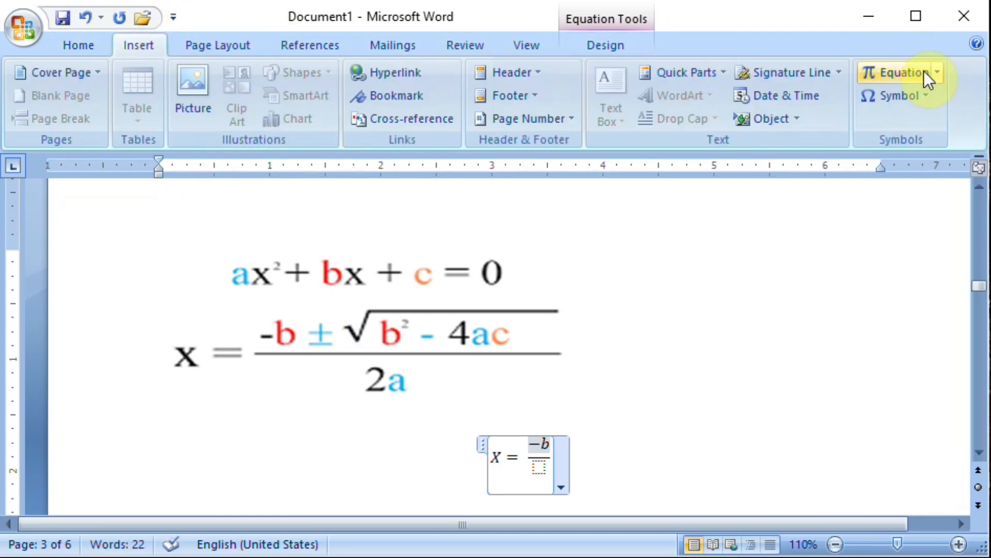
pyautogui.click(927, 96)
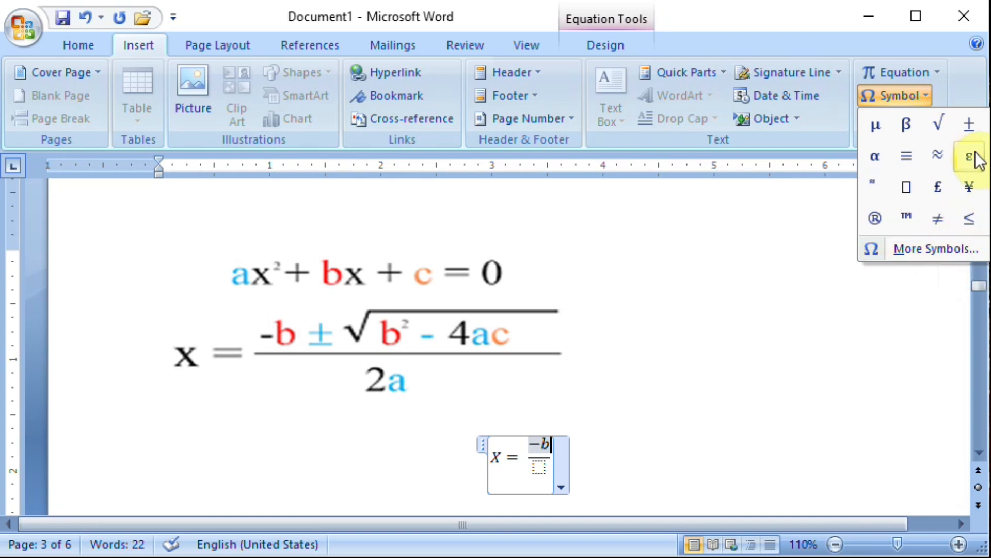
pyautogui.click(971, 135)
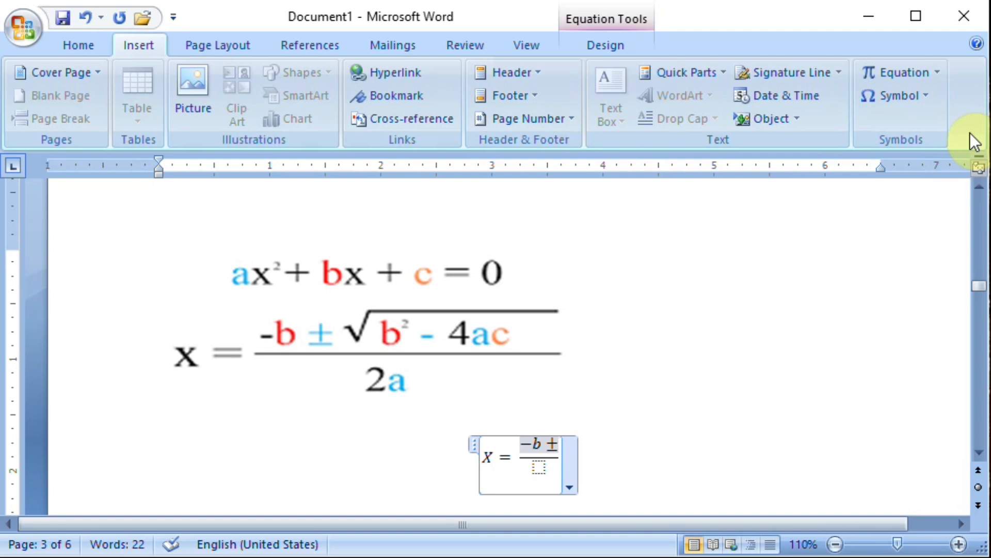
pyautogui.click(925, 97)
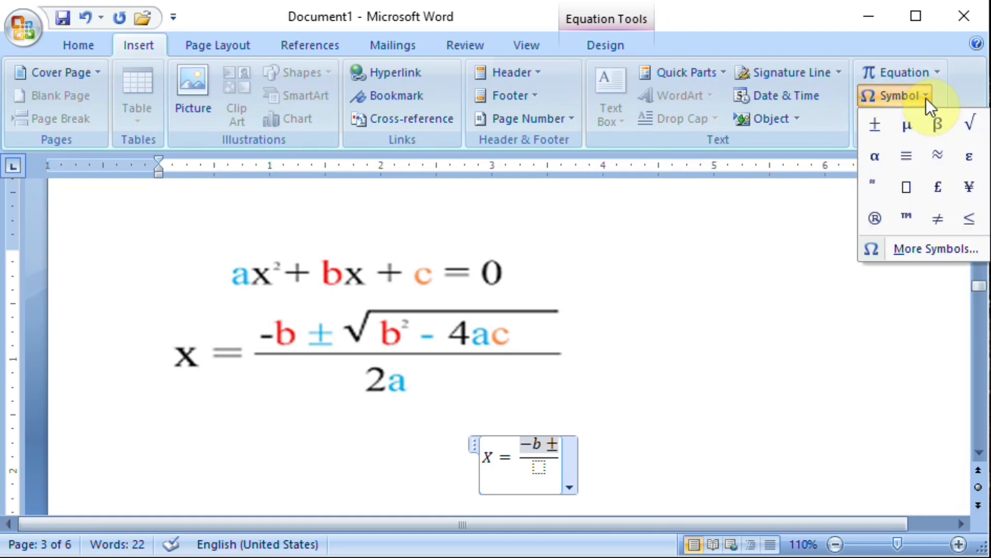
pyautogui.click(967, 122)
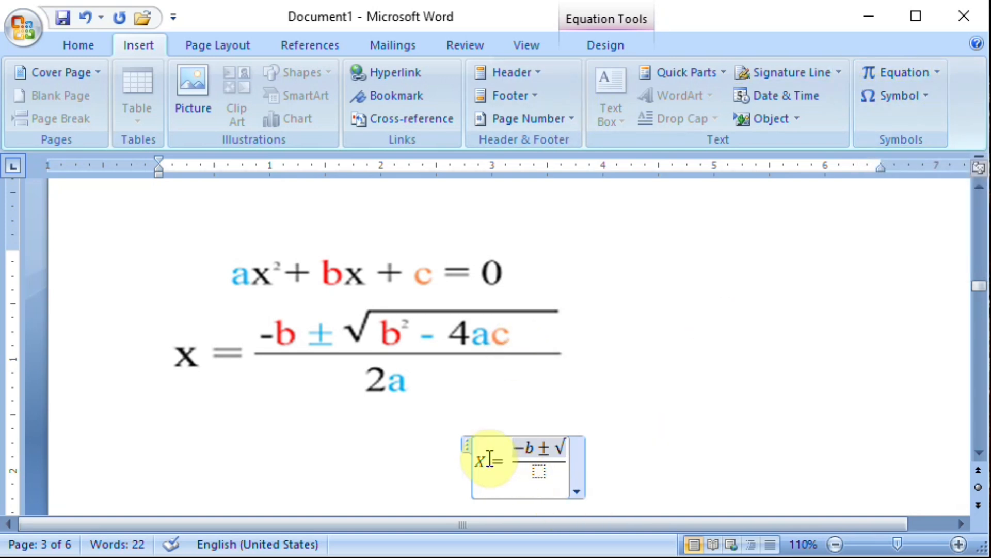
pyautogui.click(468, 443)
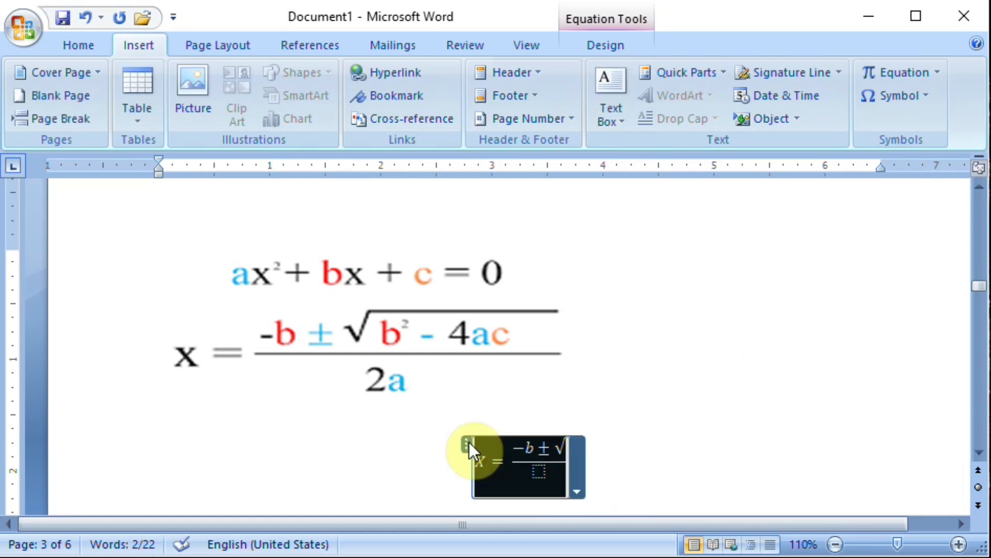
pyautogui.click(576, 480)
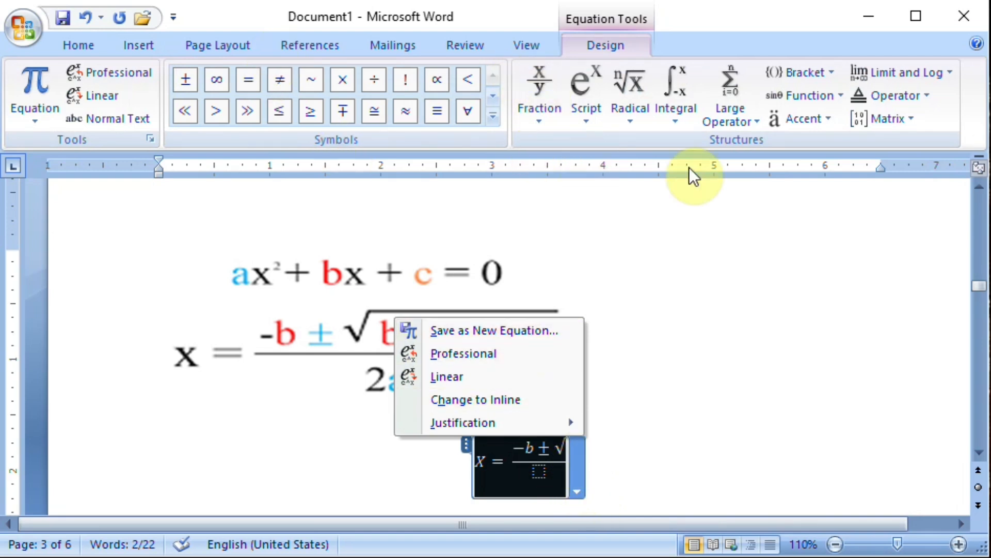
pyautogui.click(714, 305)
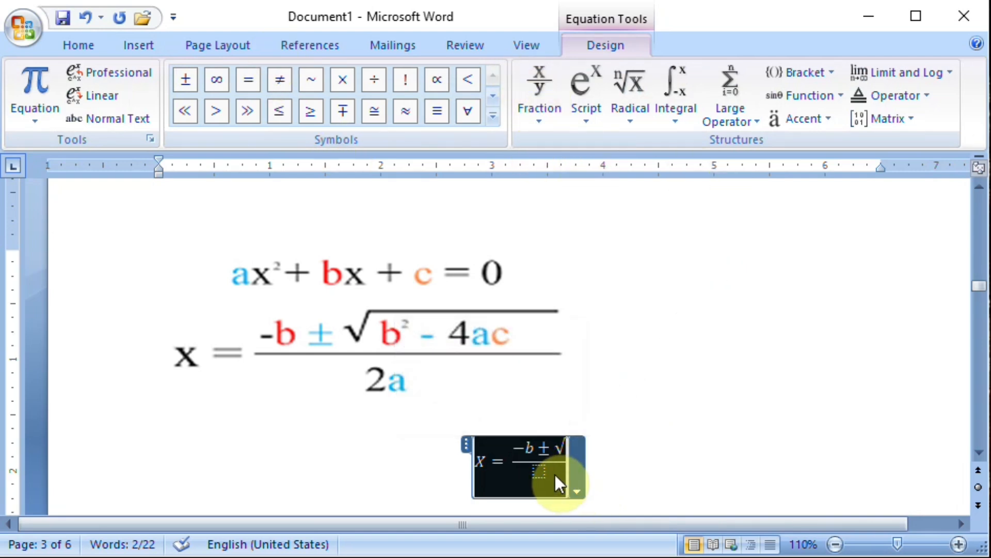
# Add b with superscript 2 after the square root symbol in the numerator, using the superscript structure.
pyautogui.click(564, 450)
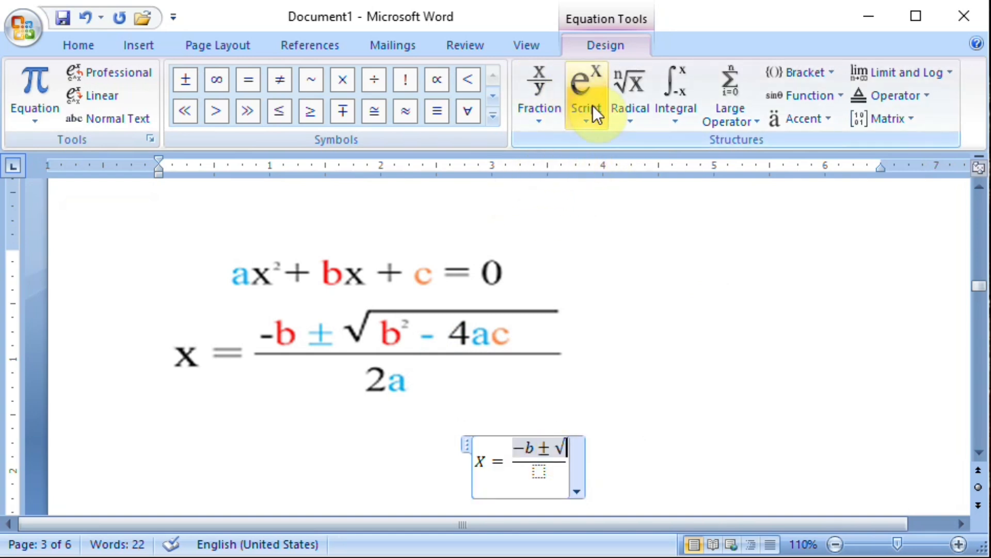
pyautogui.click(587, 121)
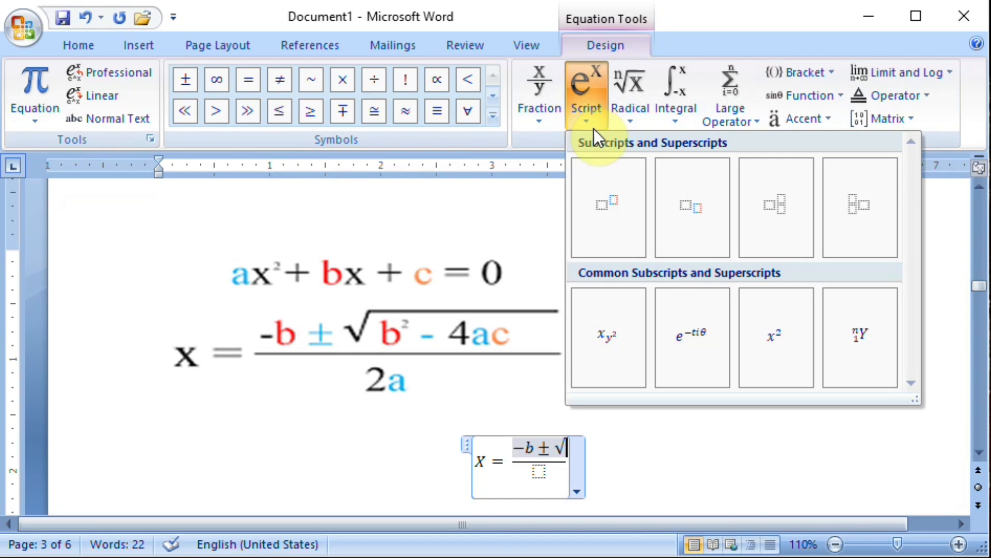
pyautogui.click(614, 223)
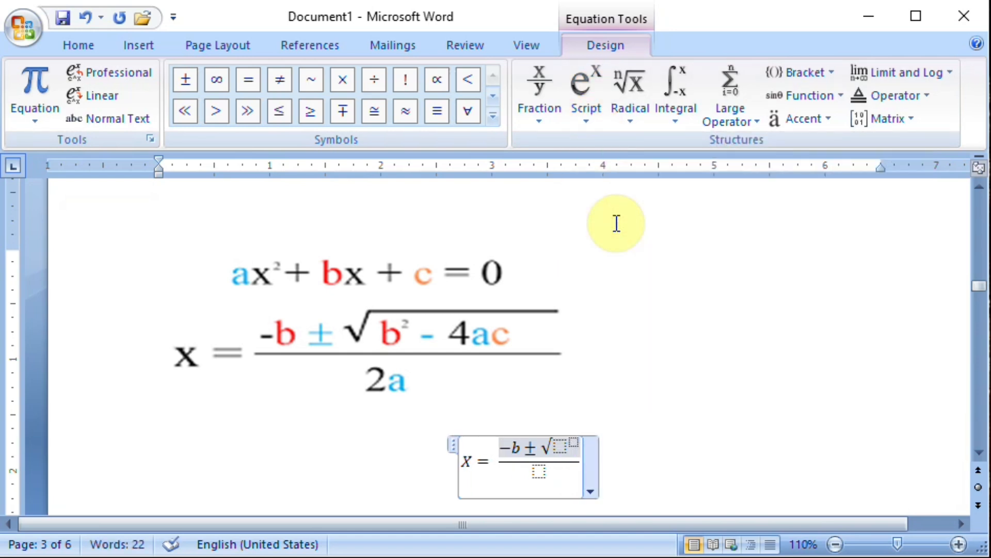
pyautogui.press('Left')
pyautogui.press('Left')
pyautogui.write('b')
pyautogui.press('Right')
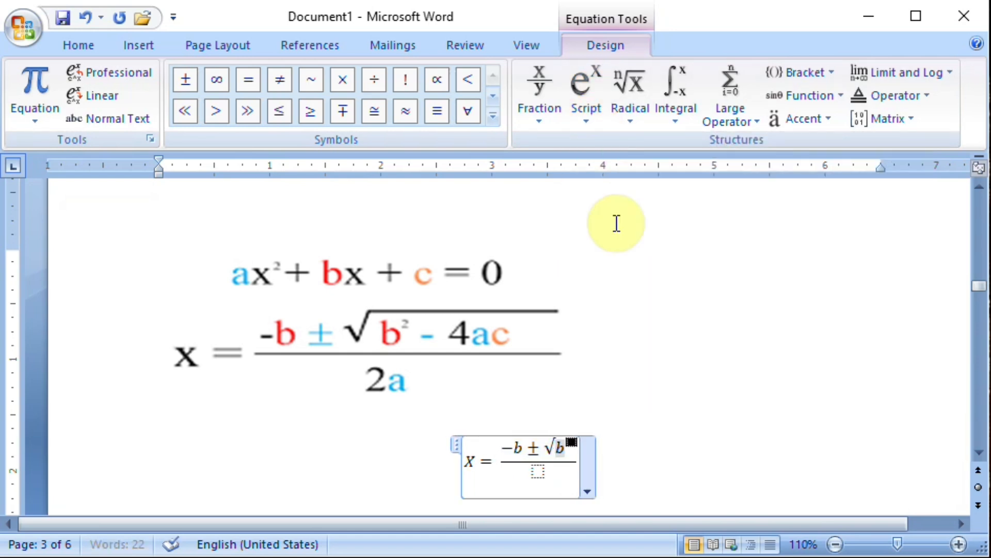
pyautogui.write('2')
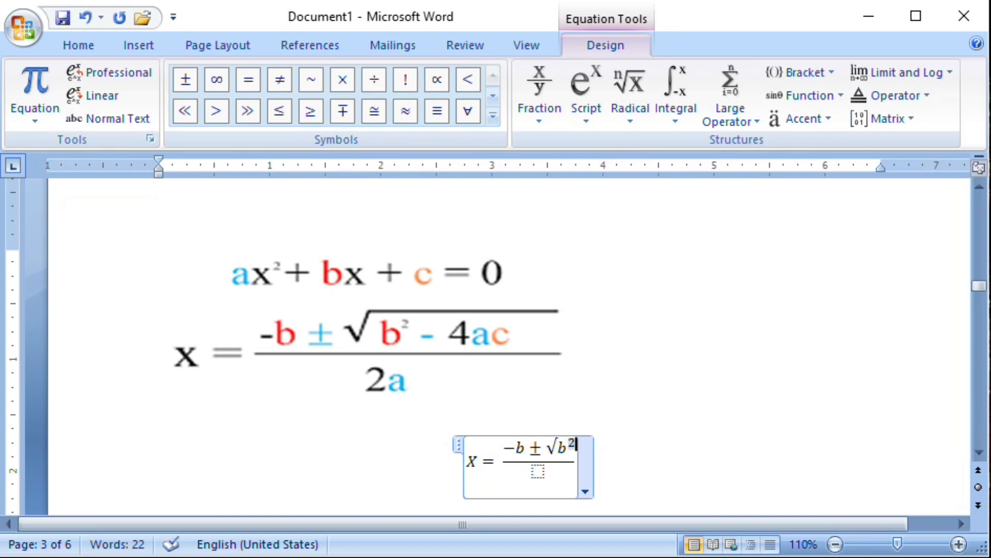
pyautogui.press('Right')
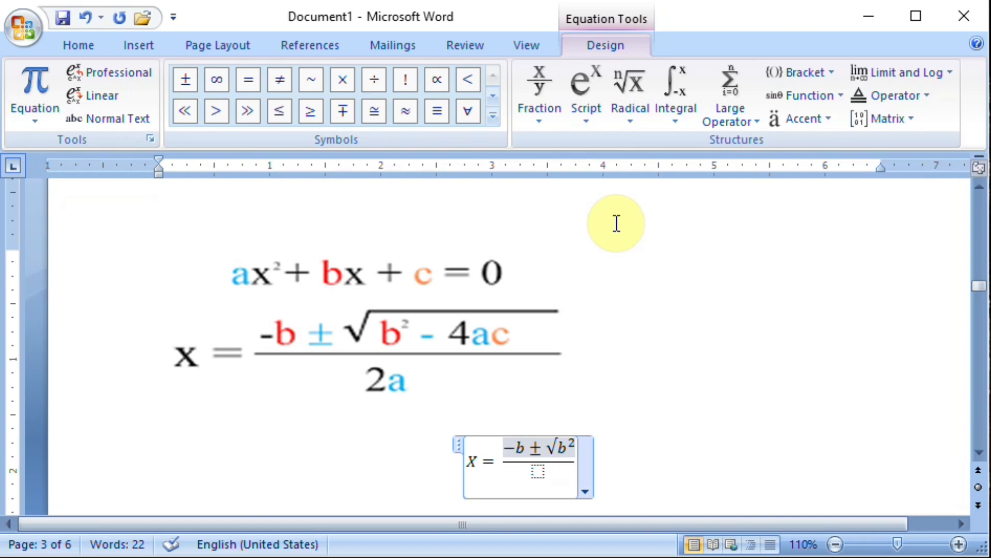
# Complete the numerator with "-4ac" after b² and go to the empty denominator placeholder.
pyautogui.write('-')
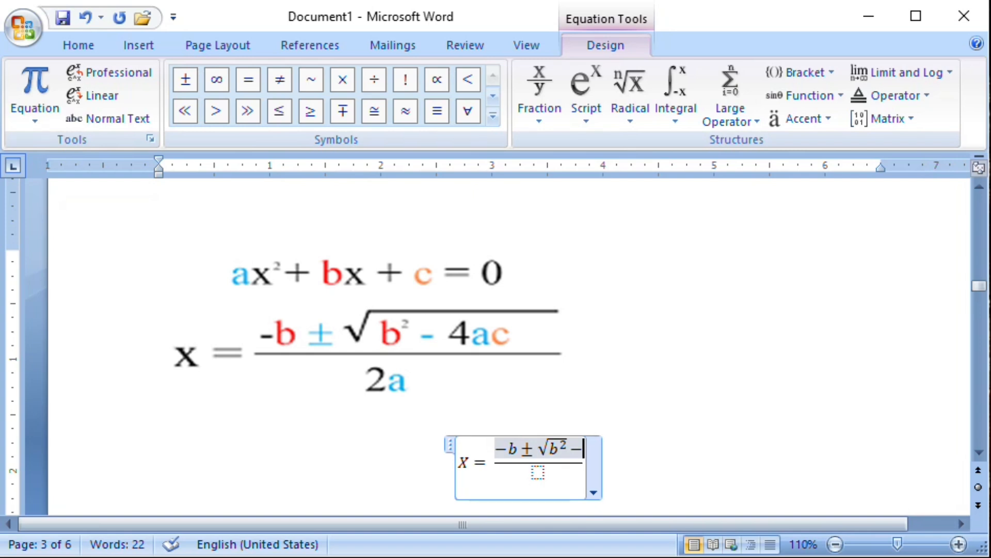
pyautogui.write('4')
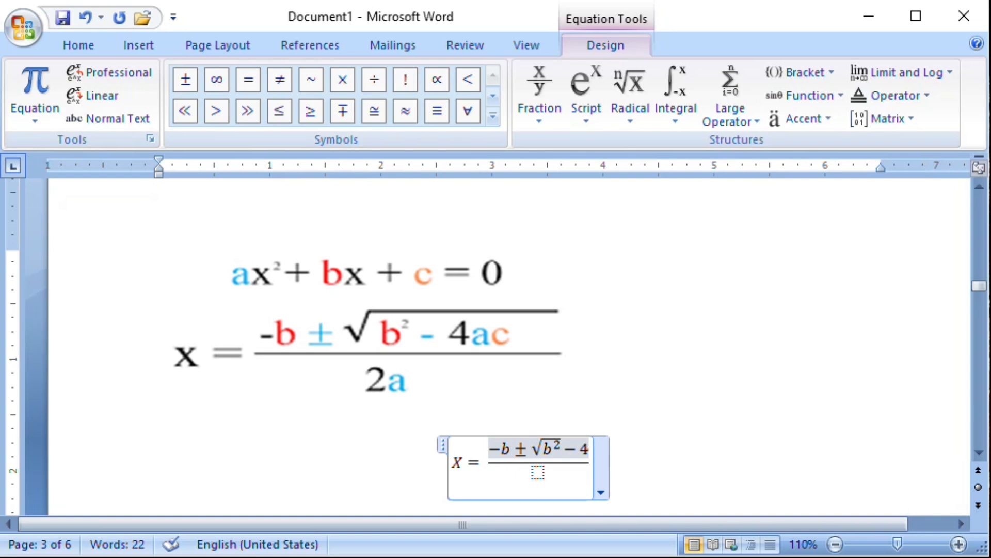
pyautogui.write('ac')
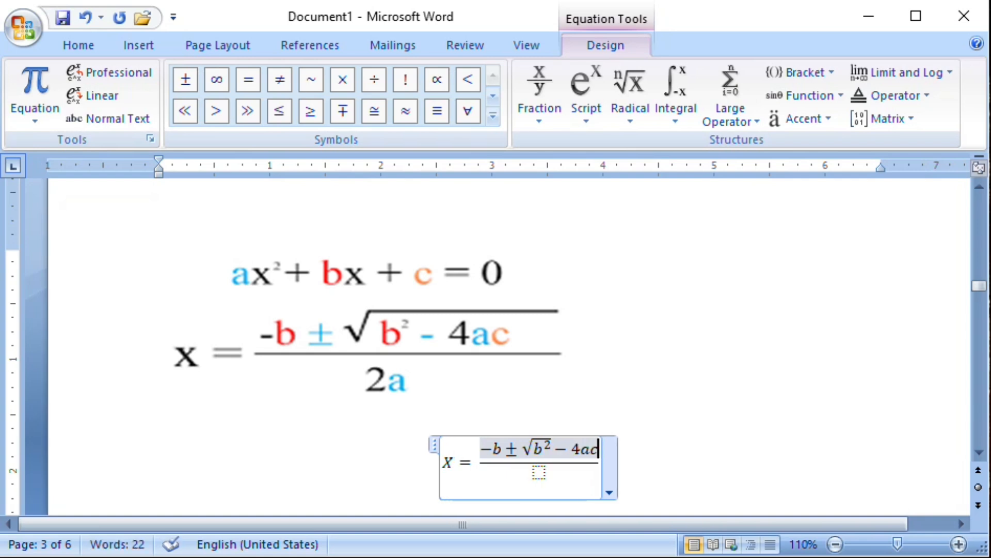
pyautogui.press('Down')
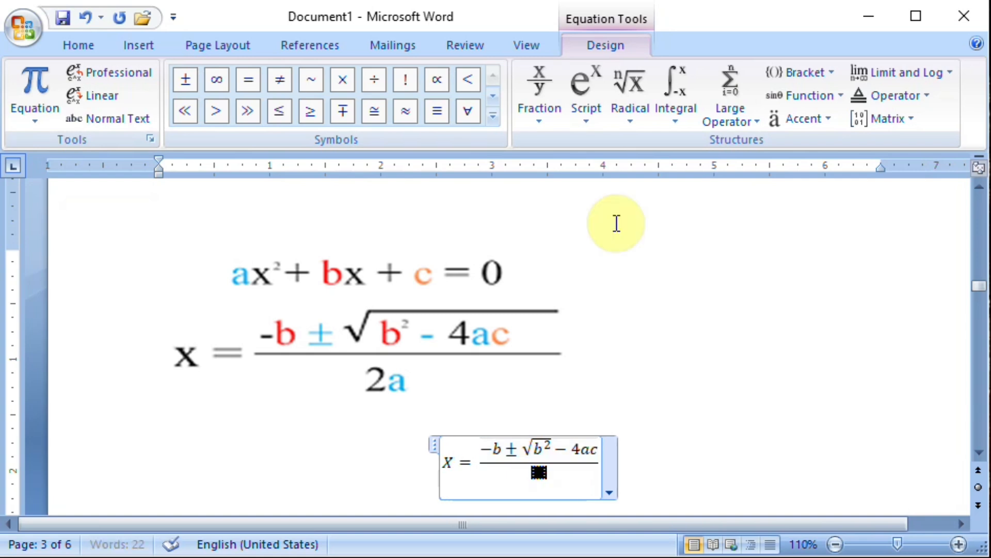
# Enter "2a" in the denominator of the quadratic formula and leave the equation.
pyautogui.write('2a')
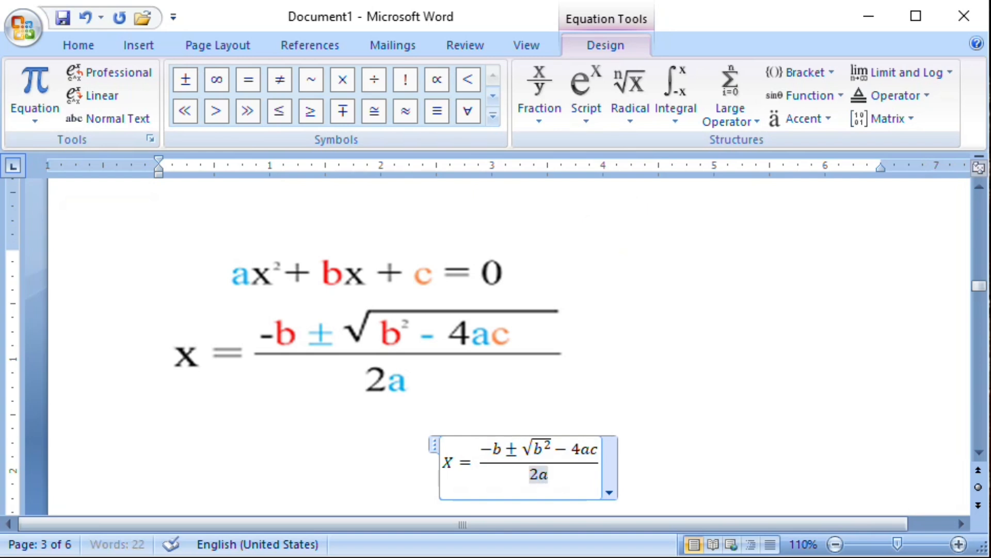
pyautogui.click(796, 384)
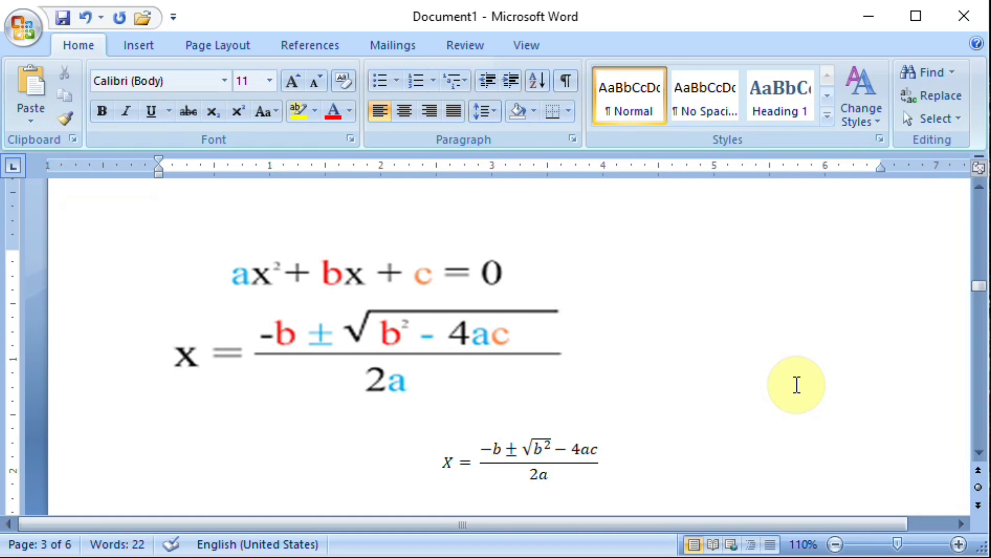
# Duplicate b² under the square root in the numerator of the quadratic formula.
pyautogui.click(555, 444)
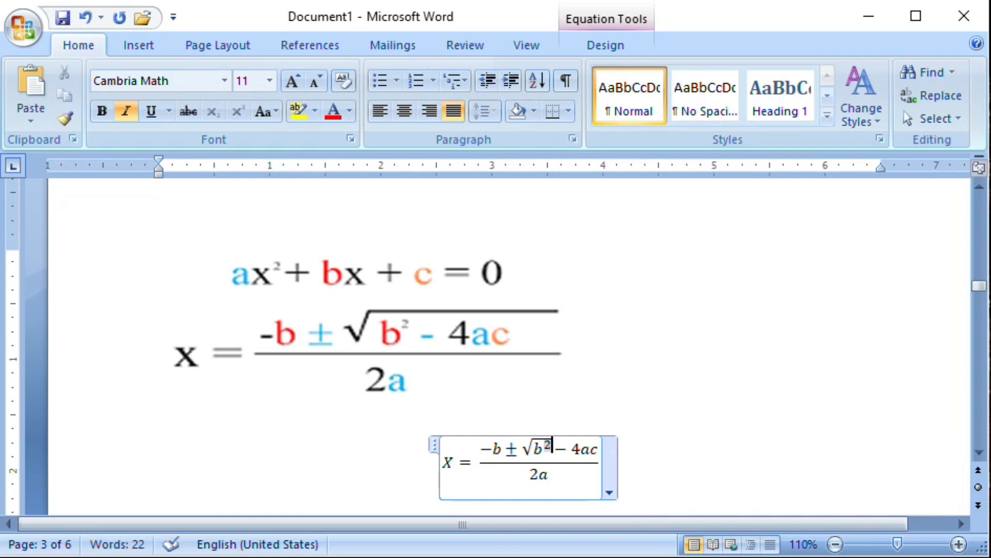
pyautogui.press('Left')
pyautogui.press('Left')
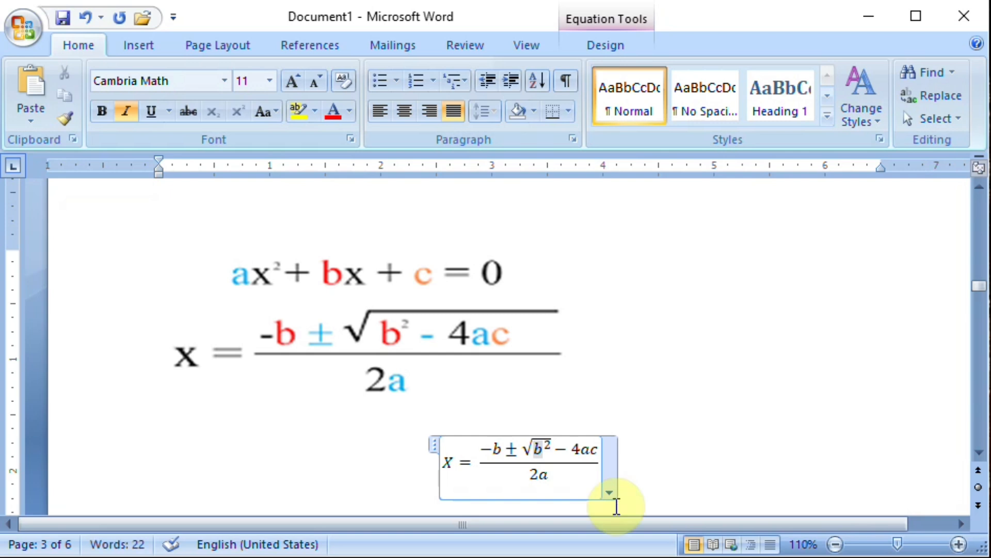
pyautogui.press('Right')
pyautogui.press('Right')
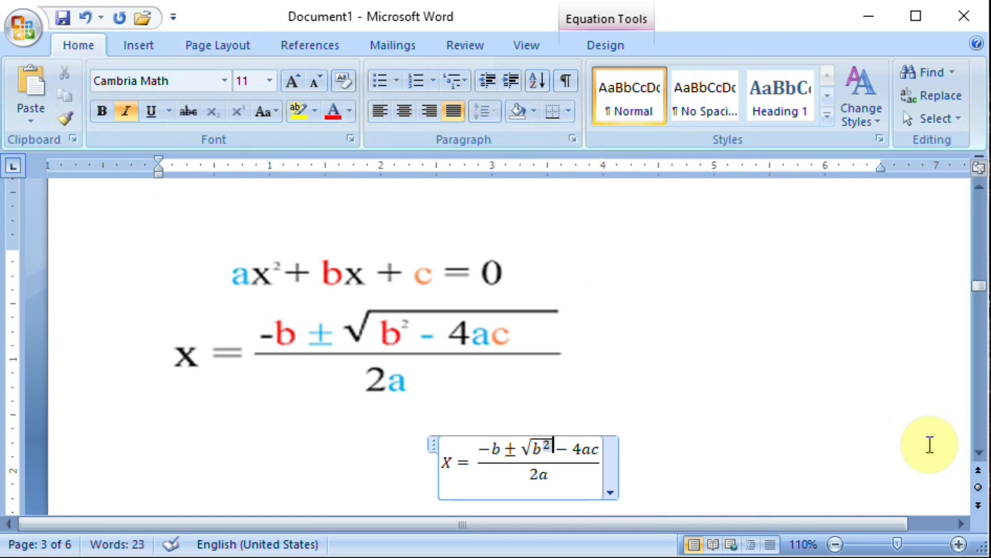
pyautogui.press('BackSpace')
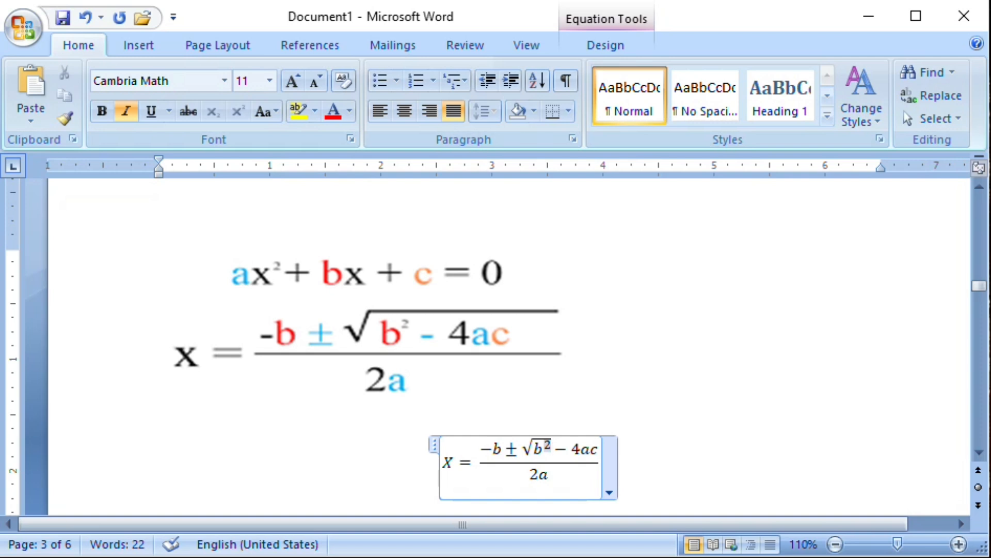
pyautogui.press('Left')
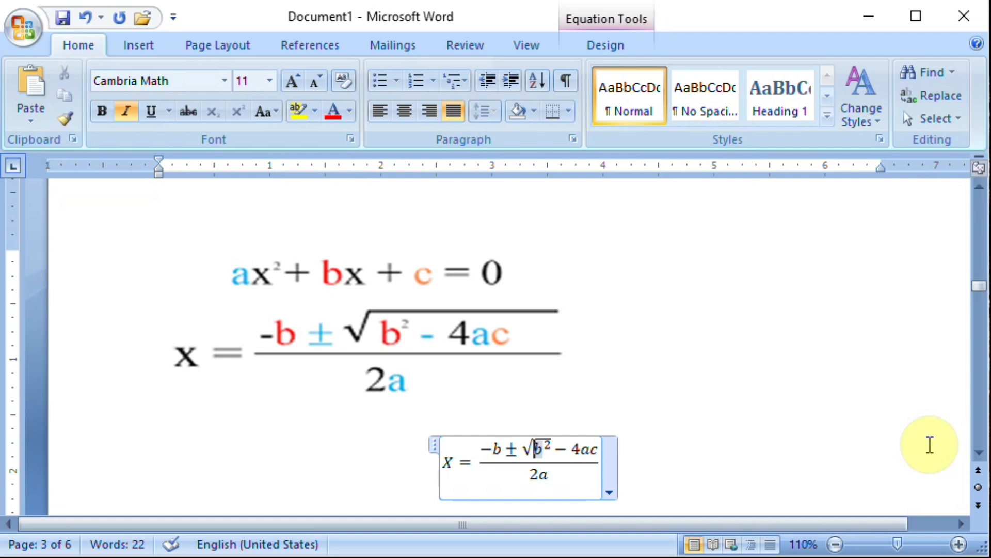
pyautogui.hotkey('shift', 'Right')
pyautogui.hotkey('shift', 'Right')
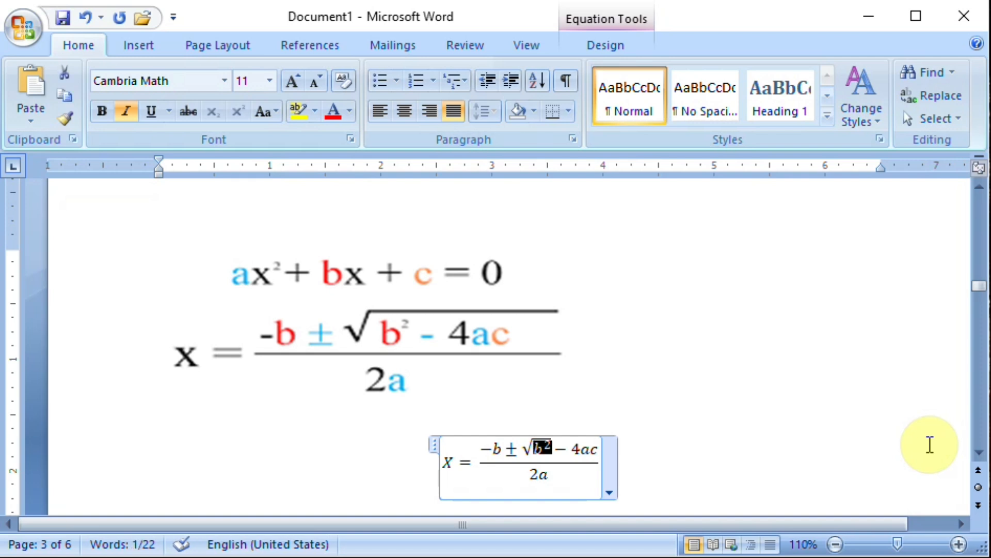
pyautogui.press('Left')
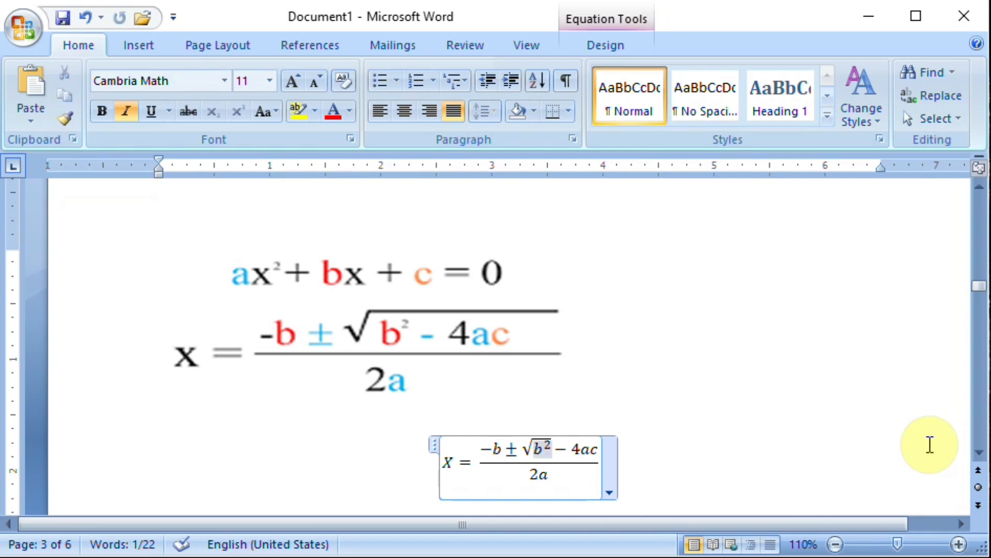
pyautogui.write('b²')
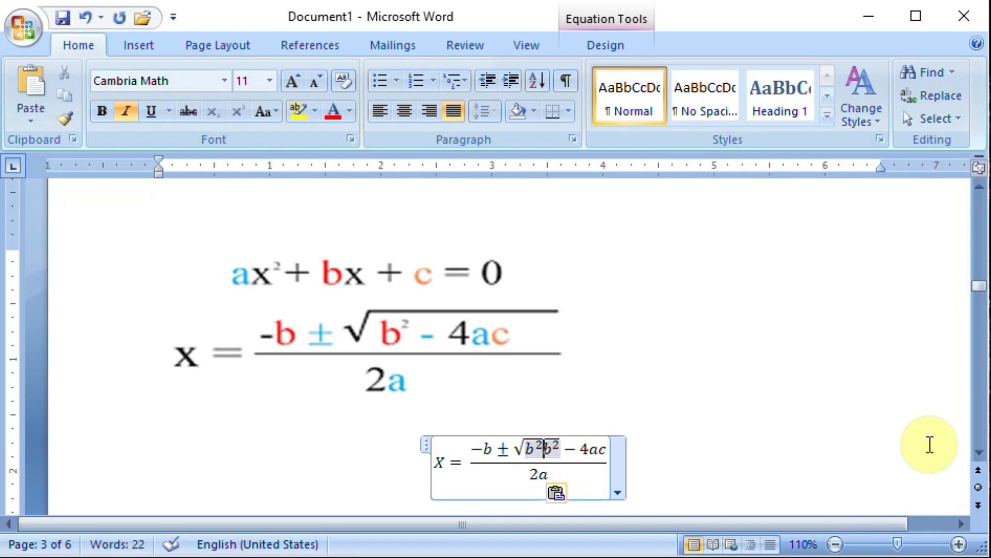
# Enter "-4ac" after the first b² under the square root and delete the duplicate b².
pyautogui.write('-')
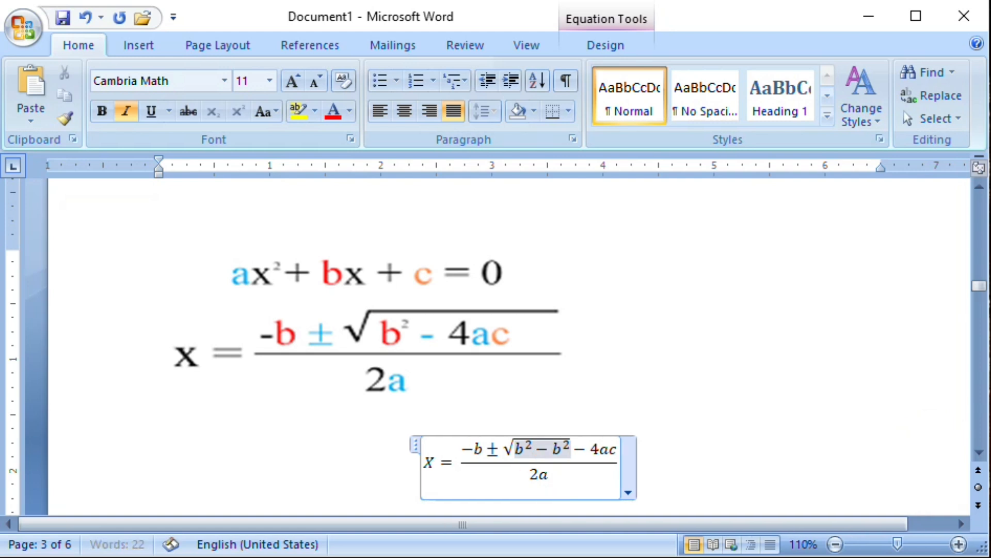
pyautogui.write('4ac')
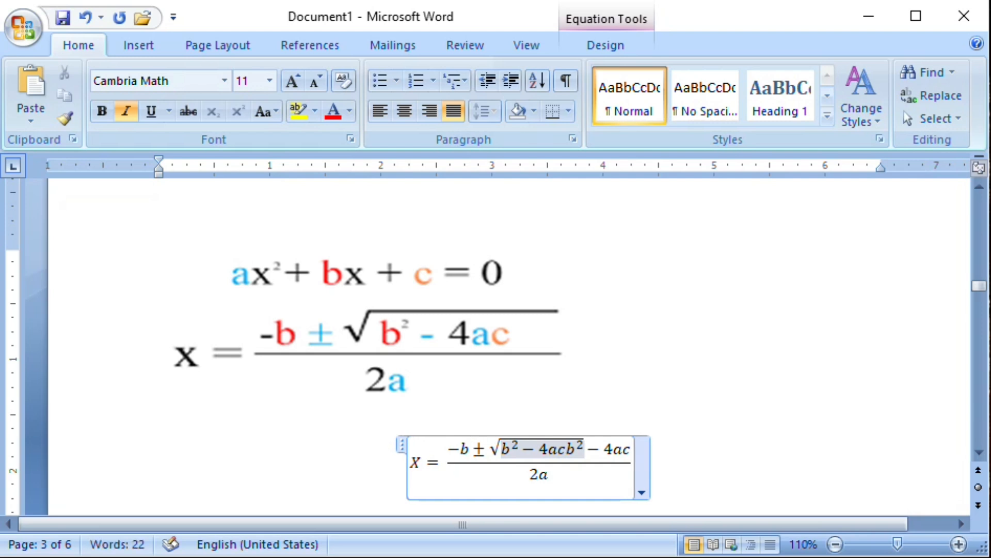
pyautogui.press('BackSpace')
pyautogui.press('BackSpace')
pyautogui.write('c')
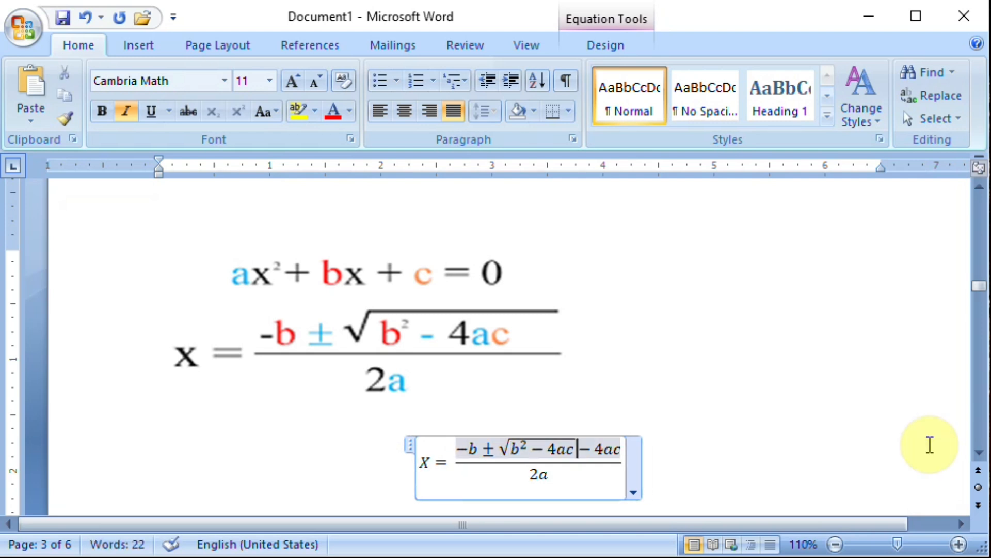
# Delete the leftover "-4ac" outside the square root in the numerator and leave the equation.
pyautogui.press('Delete')
pyautogui.press('Delete')
pyautogui.press('Delete')
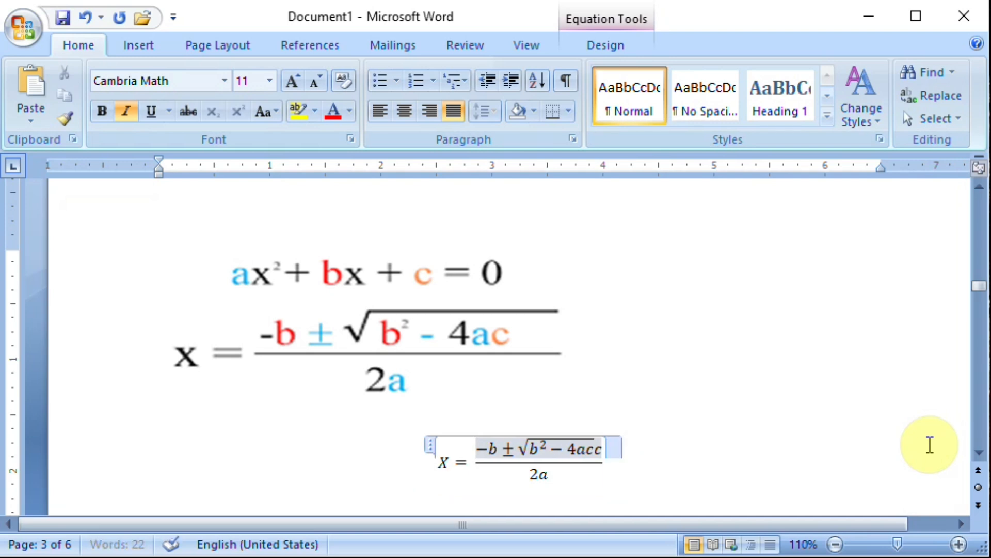
pyautogui.press('Delete')
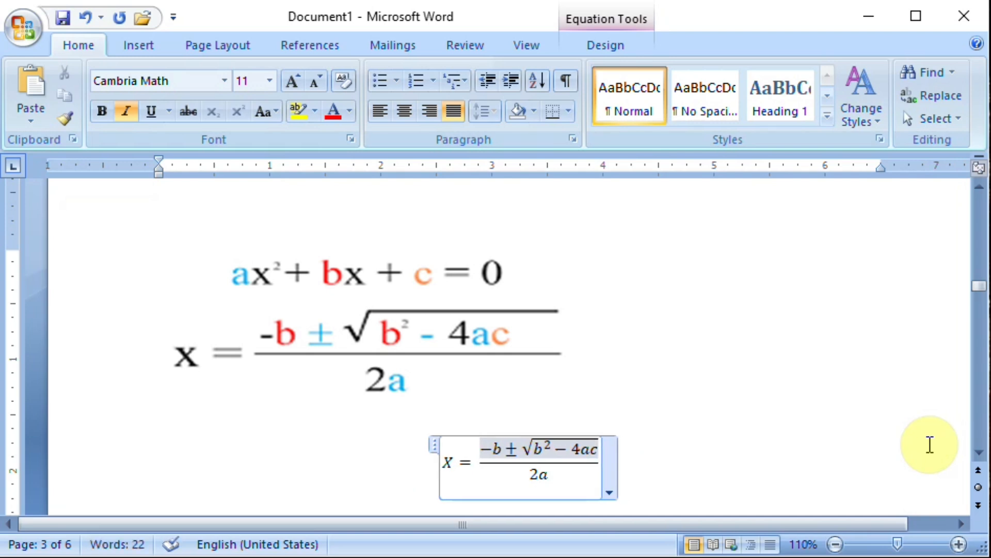
pyautogui.click(591, 398)
# Go to the correlation coefficient formula on page 4 and try to insert a new equation there.
pyautogui.scroll(-5, 979, 452)
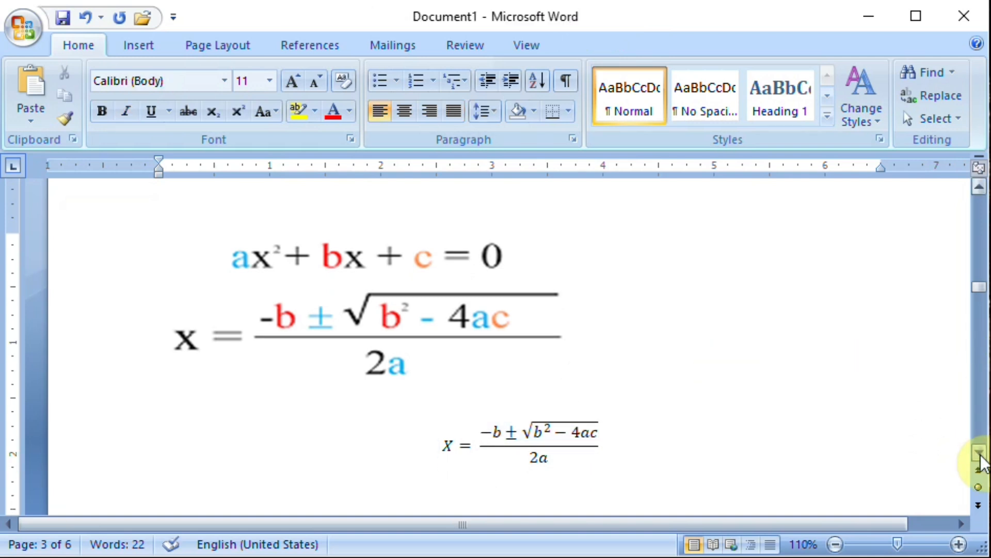
pyautogui.scroll(-10, 979, 452)
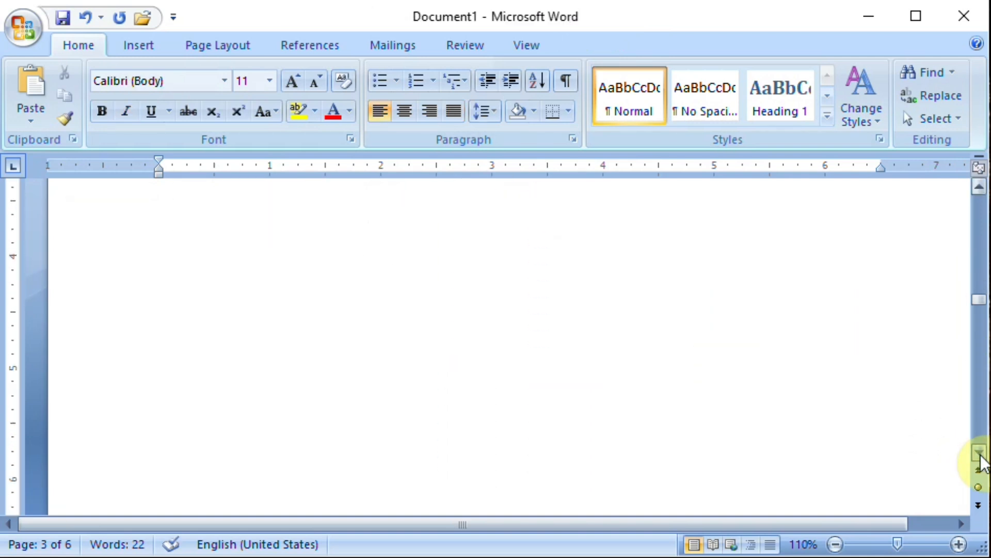
pyautogui.scroll(-15, 980, 454)
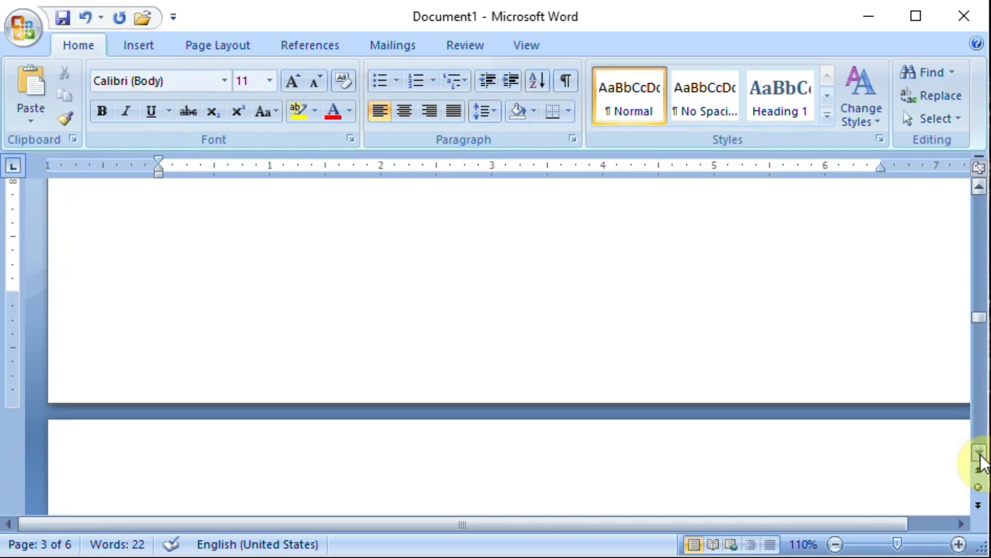
pyautogui.scroll(-1, 980, 455)
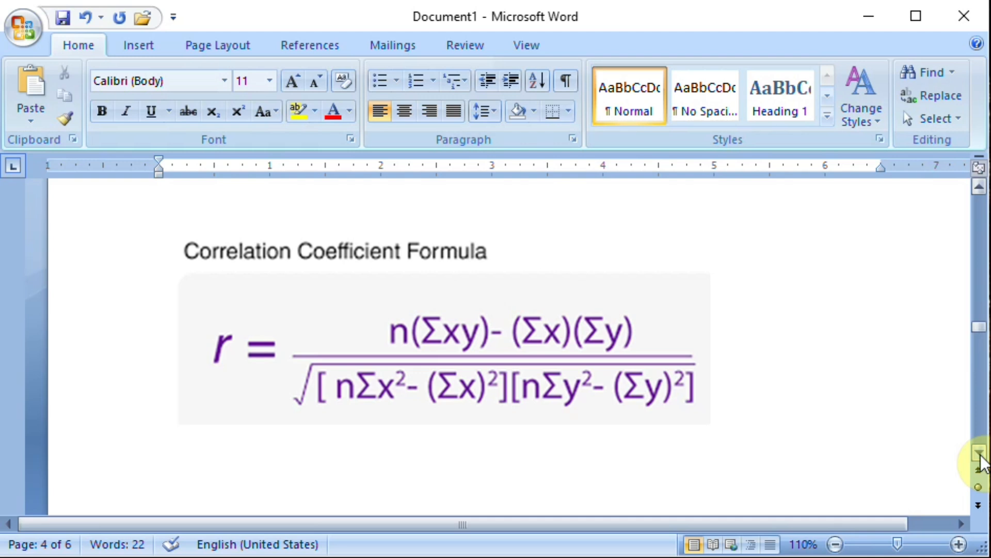
pyautogui.scroll(-5, 979, 455)
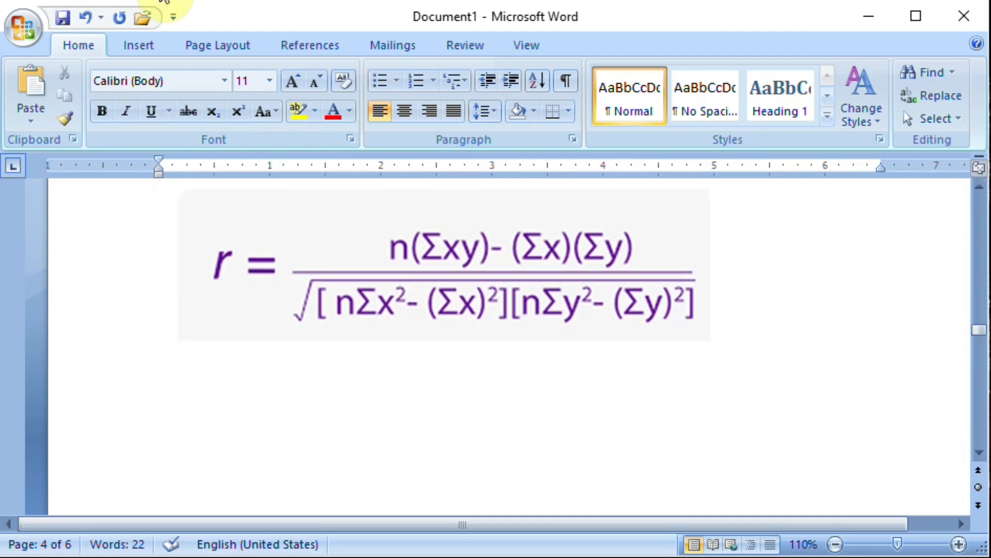
pyautogui.click(144, 48)
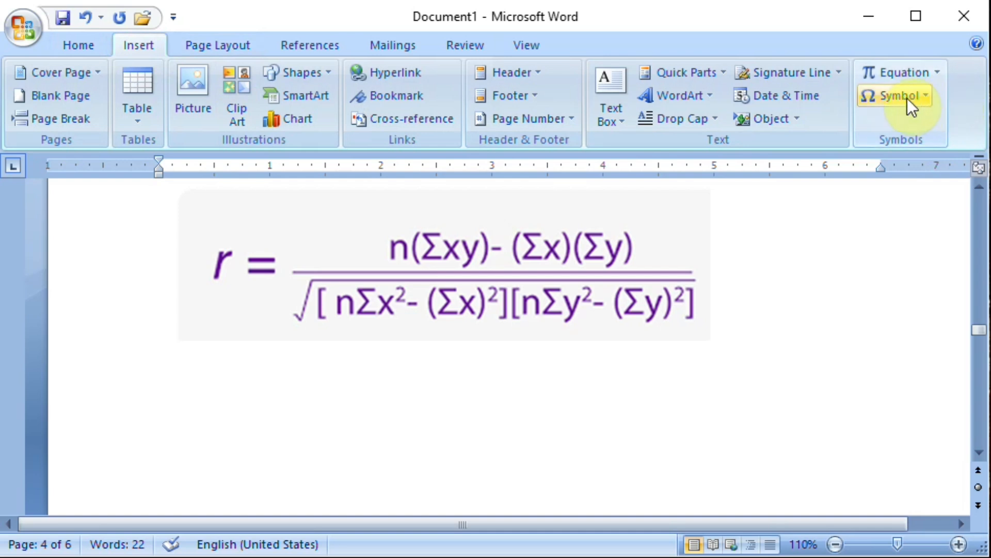
pyautogui.click(918, 76)
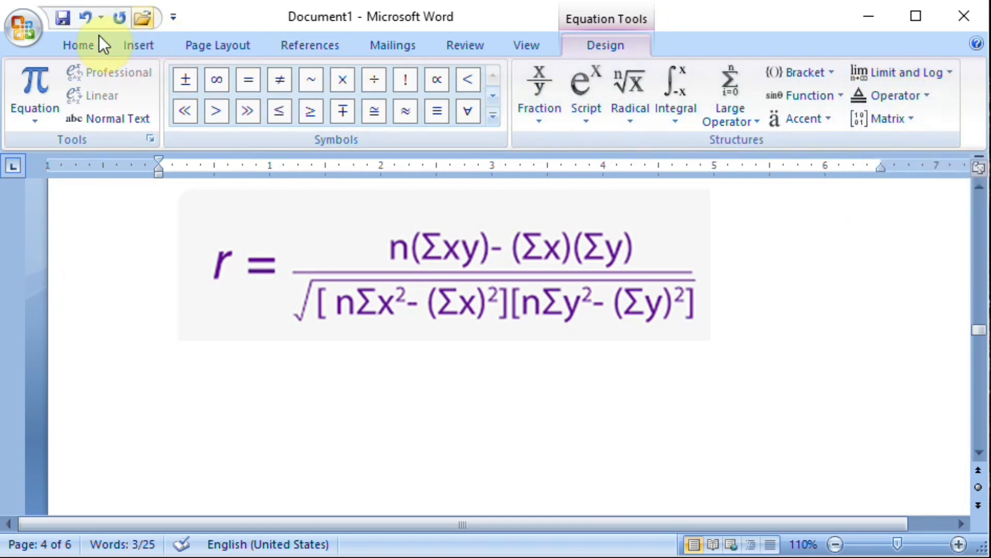
pyautogui.click(131, 46)
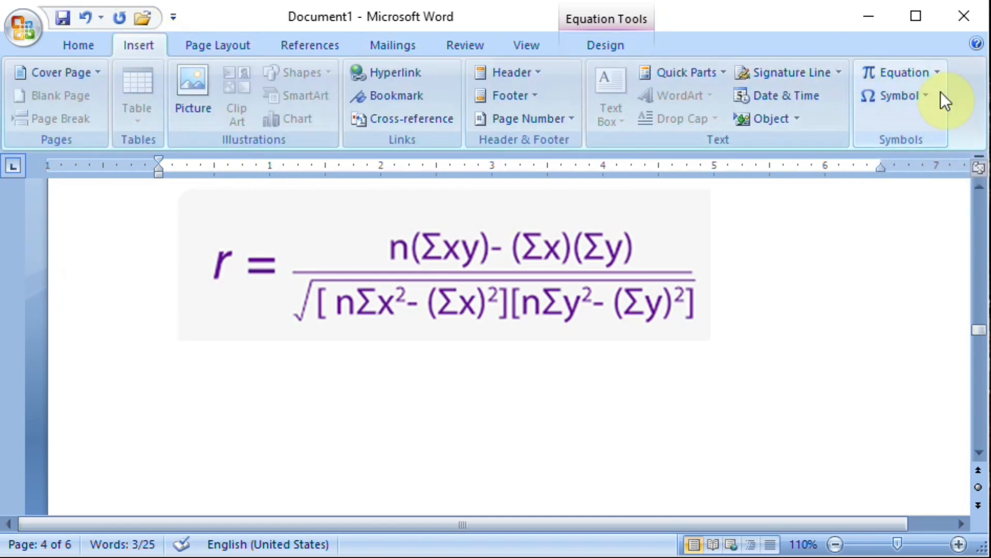
pyautogui.click(899, 72)
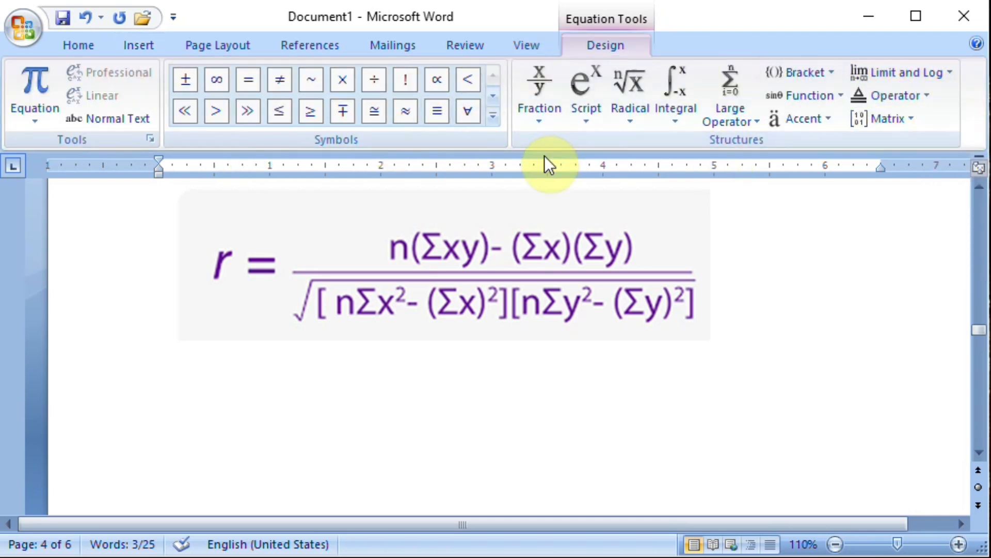
pyautogui.click(130, 45)
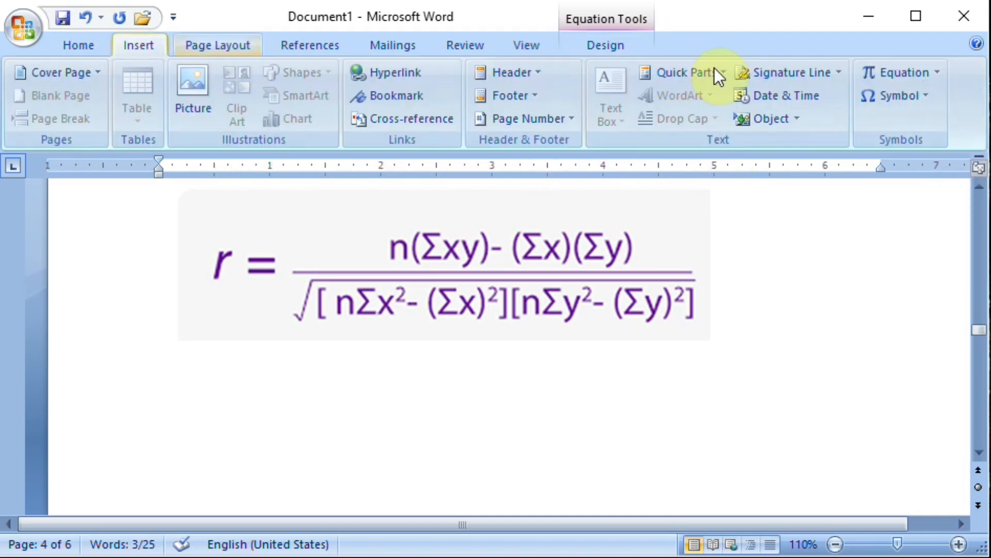
pyautogui.click(937, 72)
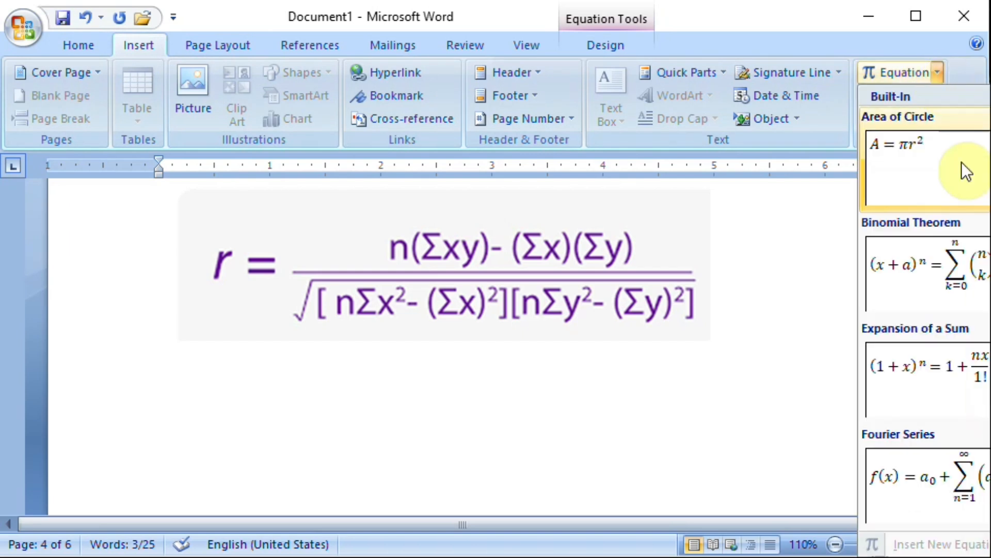
# Insert a new equation below the correlation coefficient formula picture, with one blank line between, and enter "r =".
pyautogui.click(509, 451)
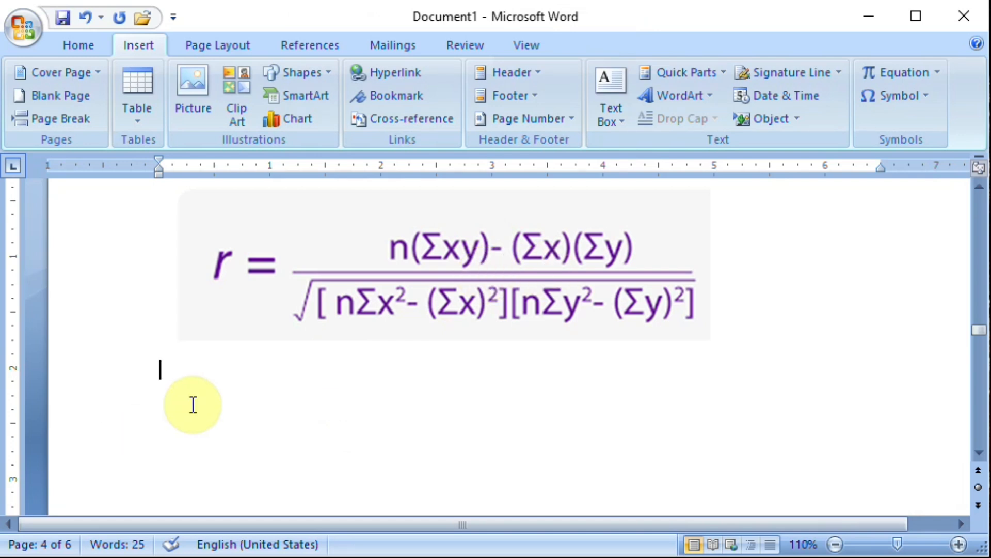
pyautogui.press('Return')
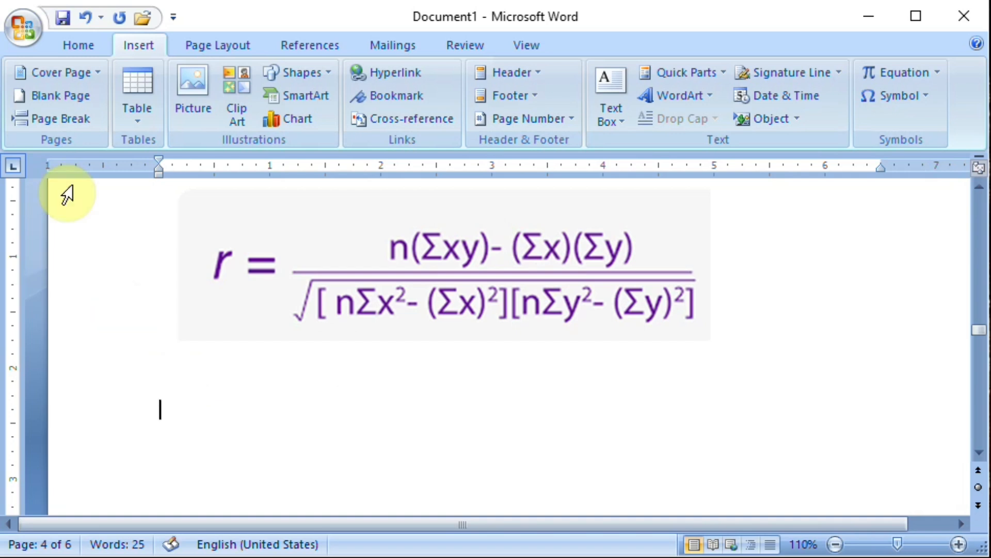
pyautogui.click(936, 73)
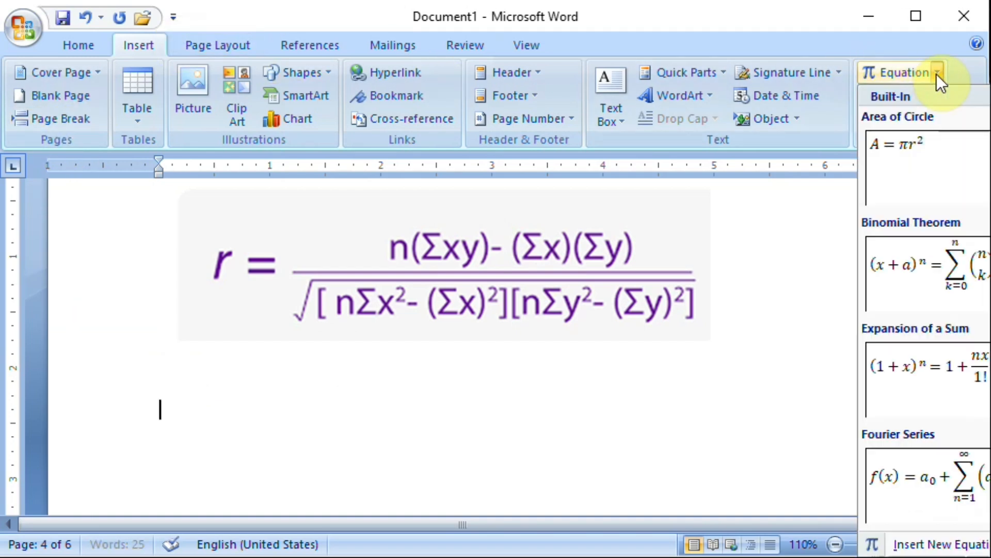
pyautogui.click(929, 545)
pyautogui.write('r ')
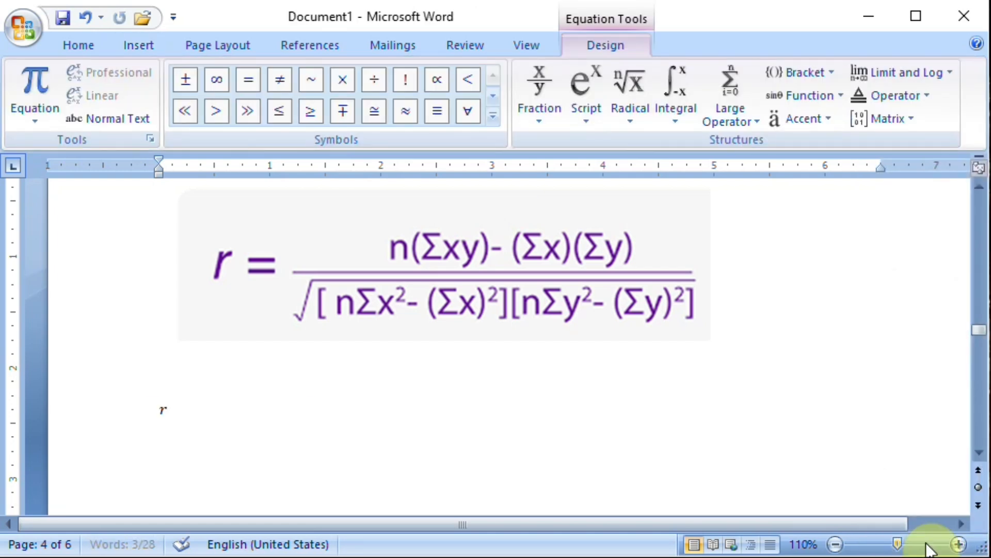
pyautogui.write('=')
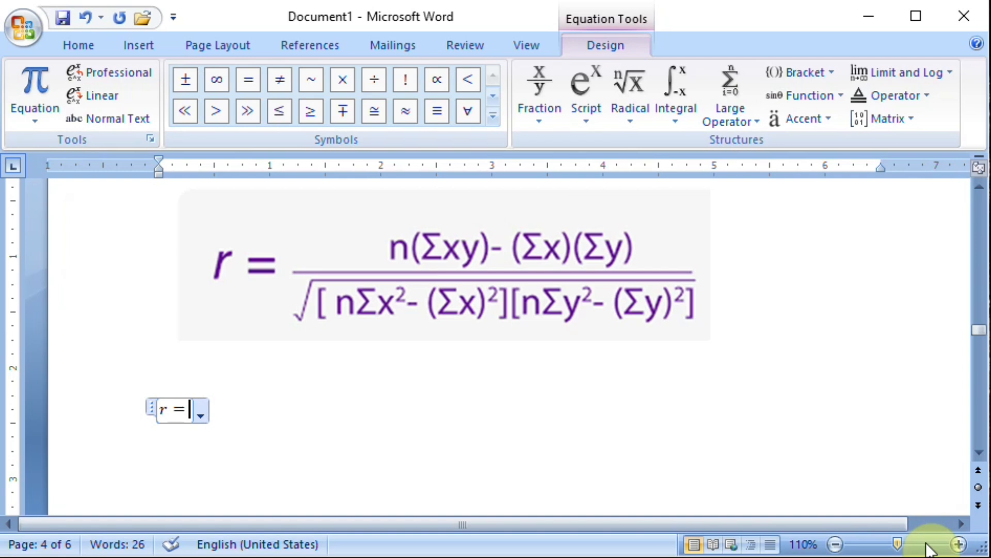
# Add a stacked fraction after the equals sign in the r equation and select its empty numerator placeholder.
pyautogui.click(534, 117)
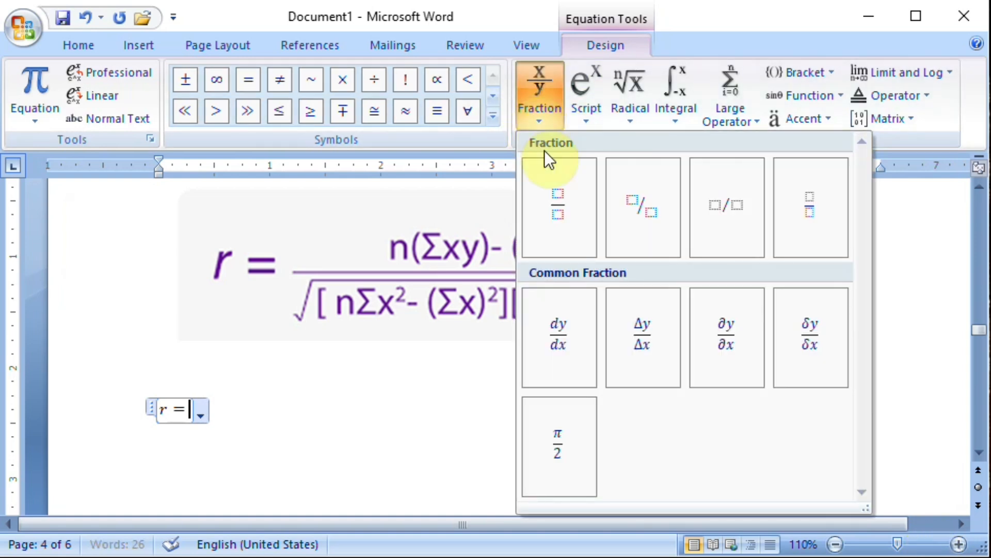
pyautogui.click(548, 200)
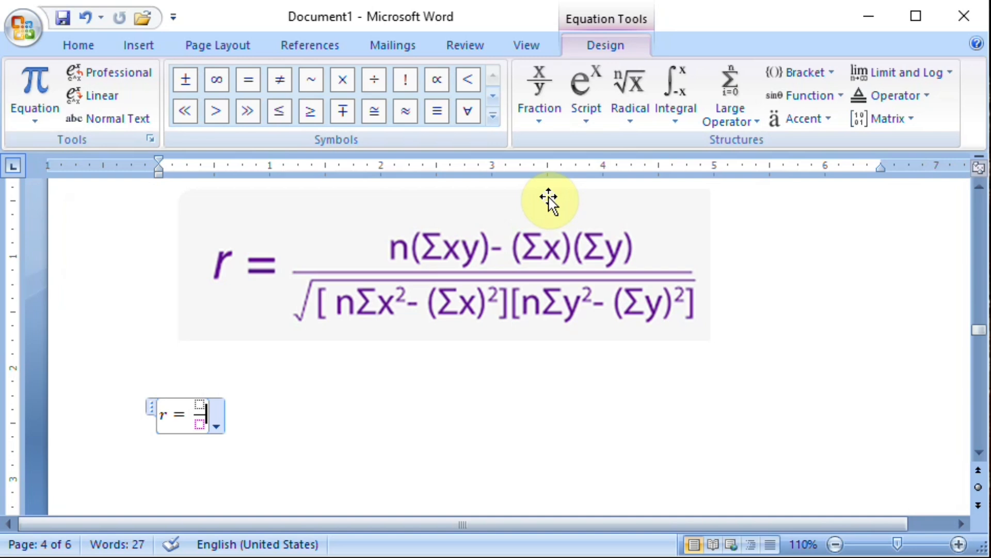
pyautogui.press('Up')
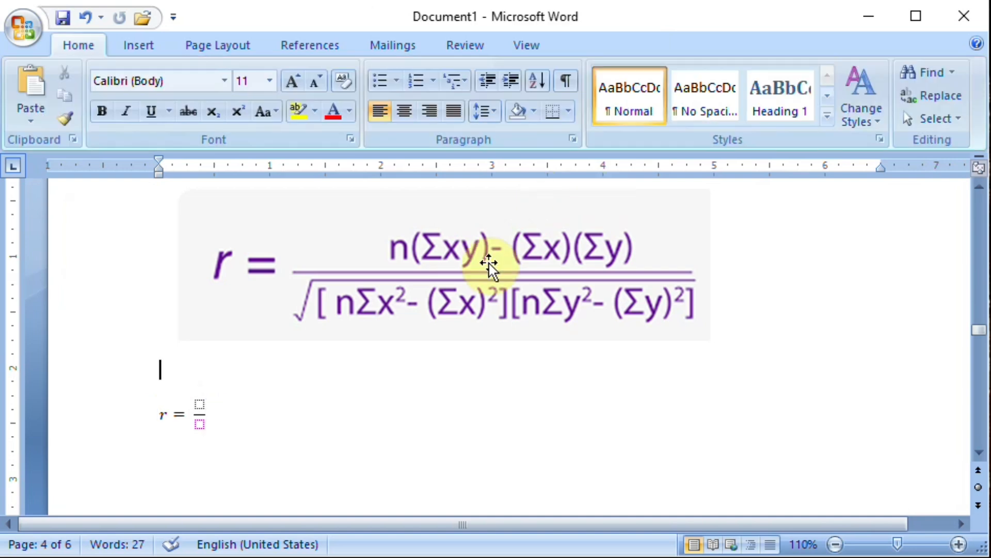
pyautogui.click(200, 405)
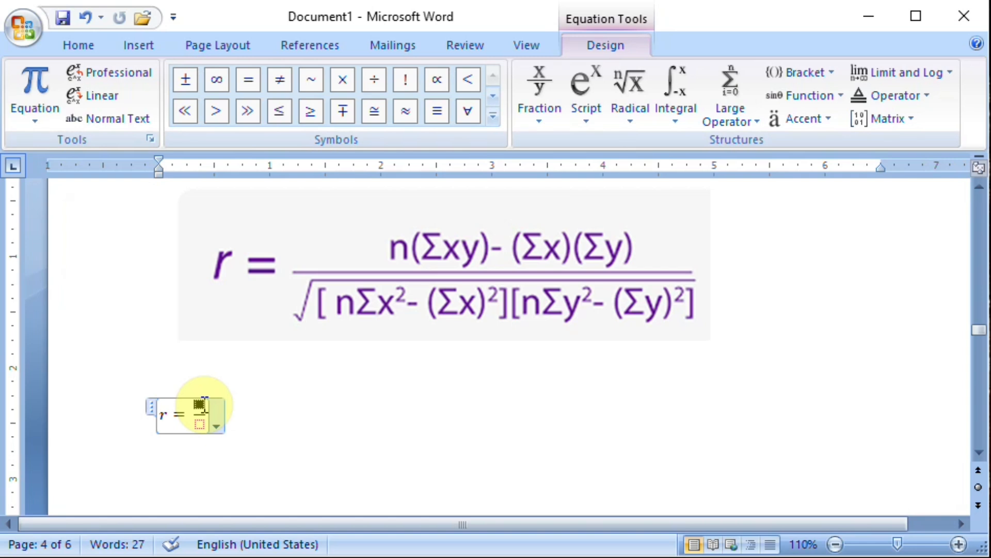
# Enter "n(Σxy)" in the numerator of the r fraction, using a summation without limits for the sigma.
pyautogui.write('n')
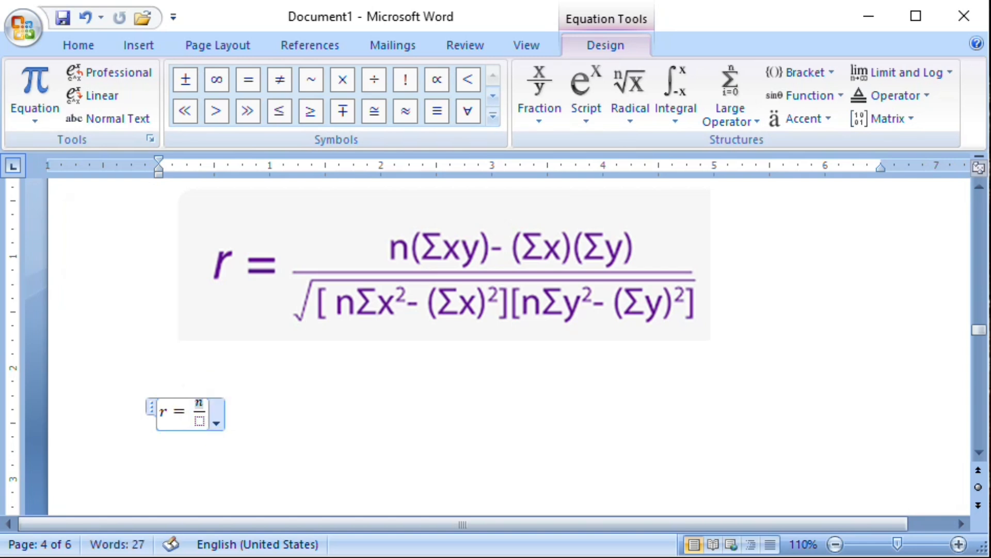
pyautogui.write('(')
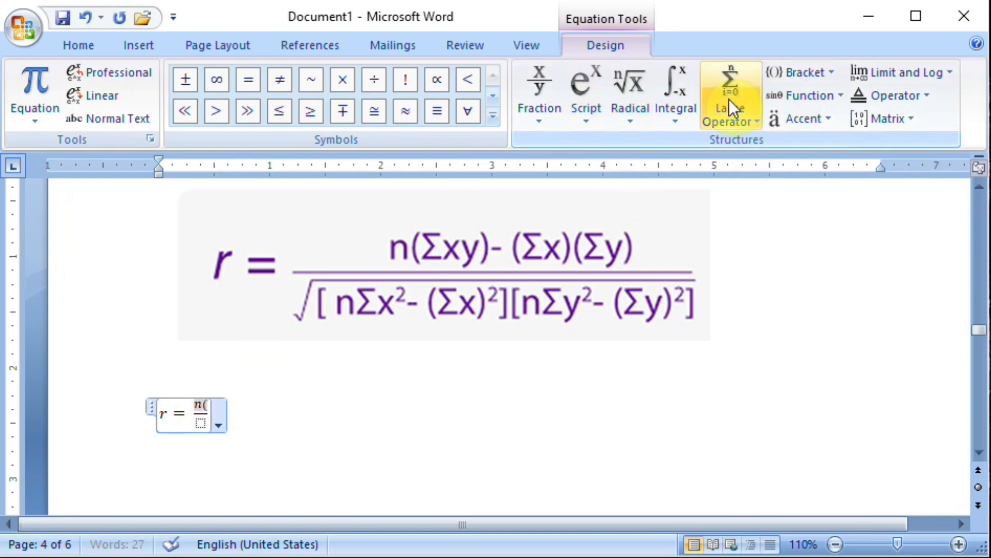
pyautogui.click(753, 118)
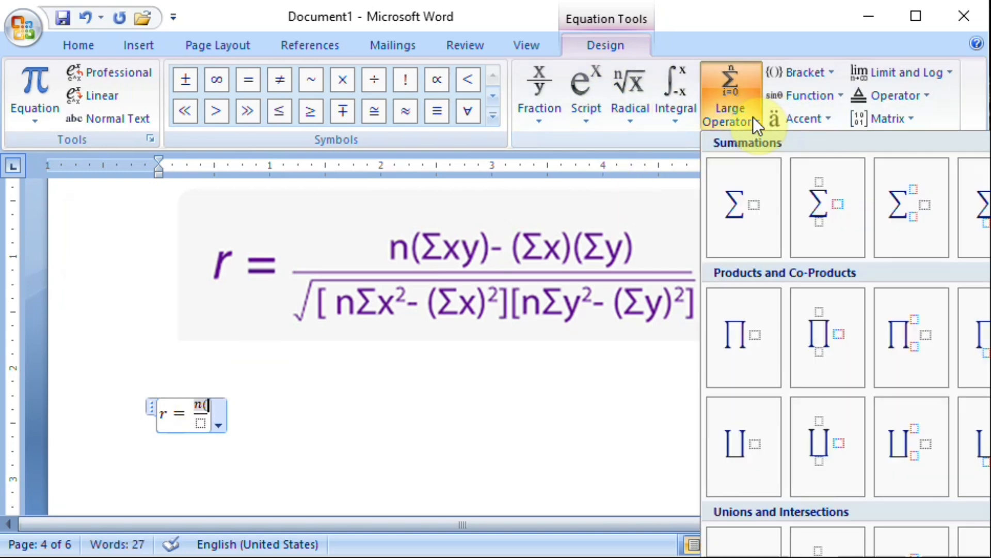
pyautogui.click(748, 202)
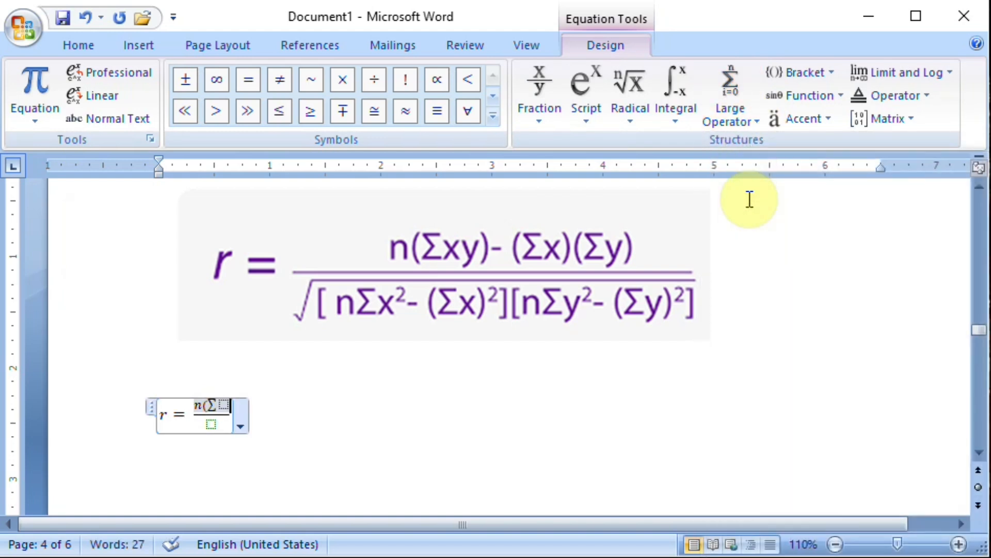
pyautogui.write(')')
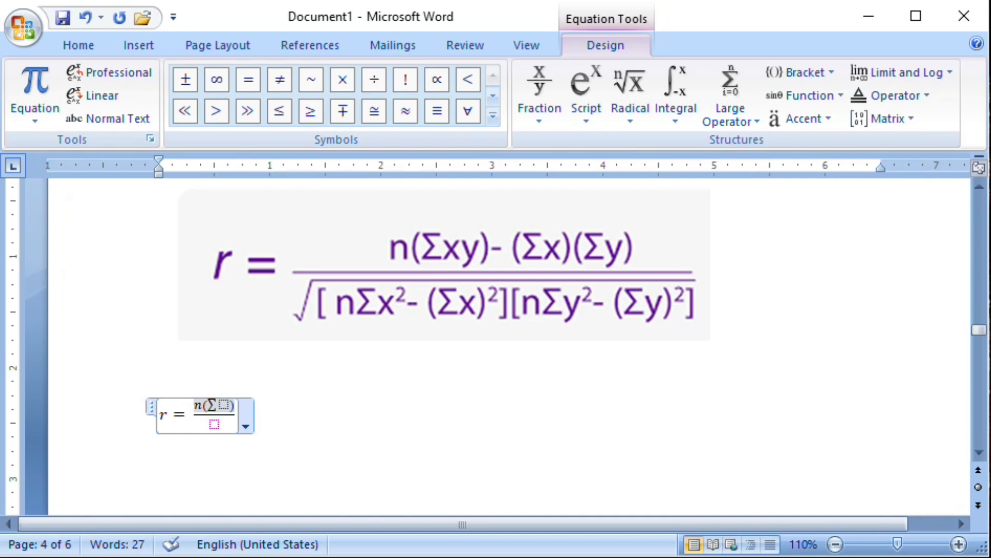
pyautogui.press('Left')
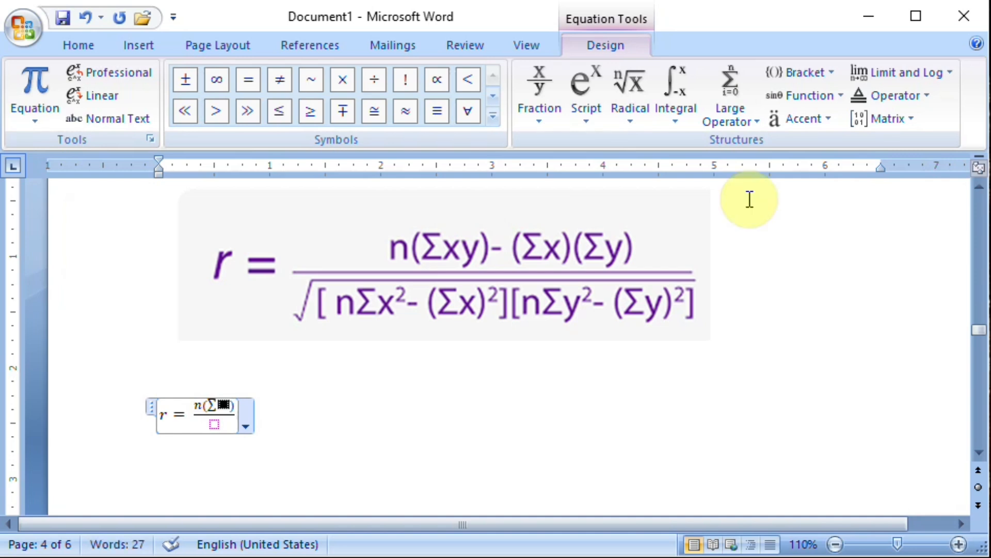
pyautogui.write('xy')
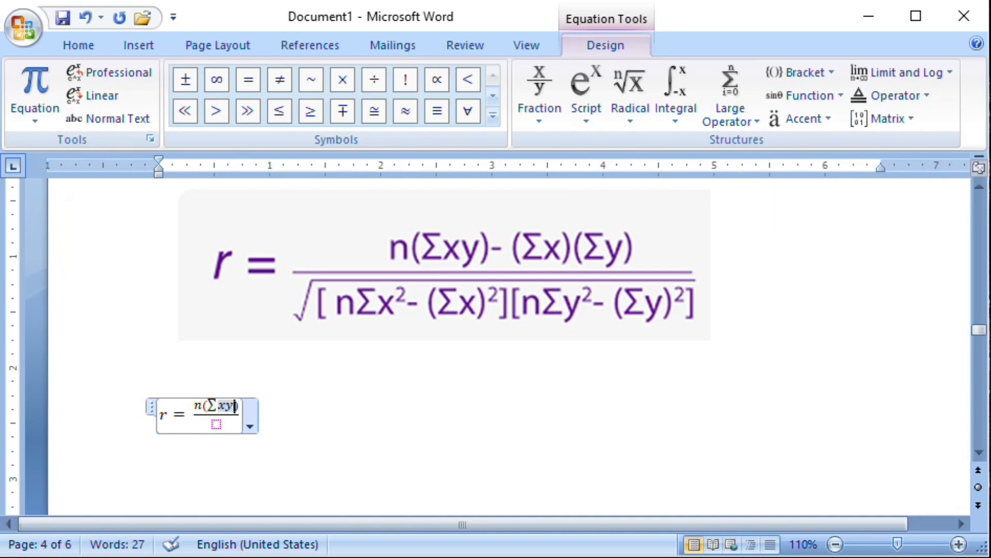
# Copy the "(Σxy)" term in the numerator and paste it after a minus sign at the numerator's end.
pyautogui.hotkey('shift', 'Right')
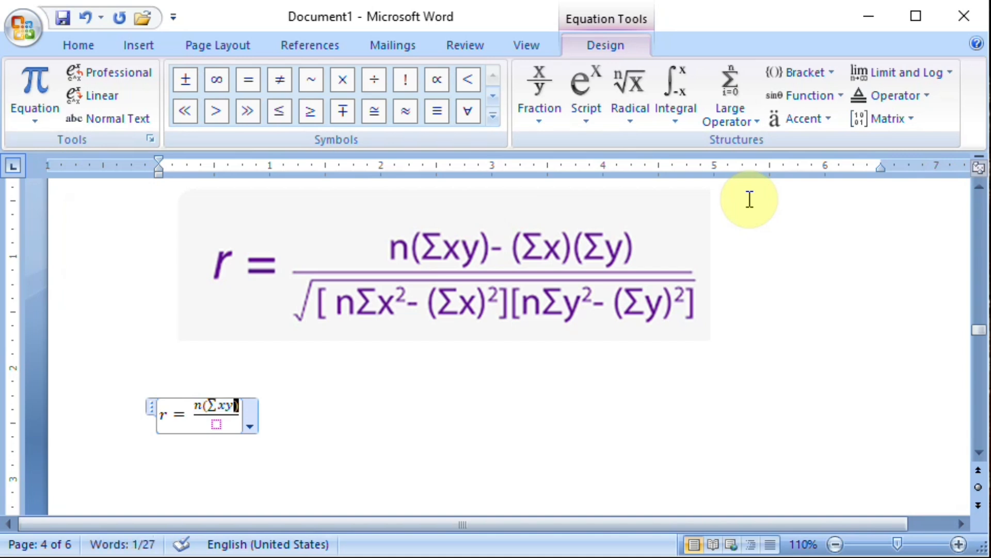
pyautogui.hotkey('shift', 'Left')
pyautogui.hotkey('shift', 'Left')
pyautogui.hotkey('ctrl', 'c')
pyautogui.press('Right')
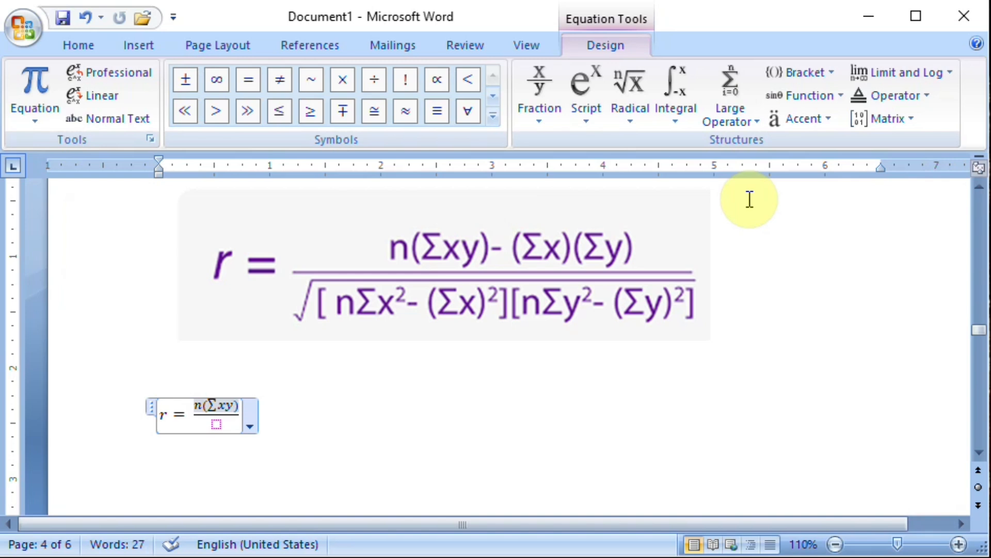
pyautogui.write('-')
pyautogui.hotkey('ctrl', 'v')
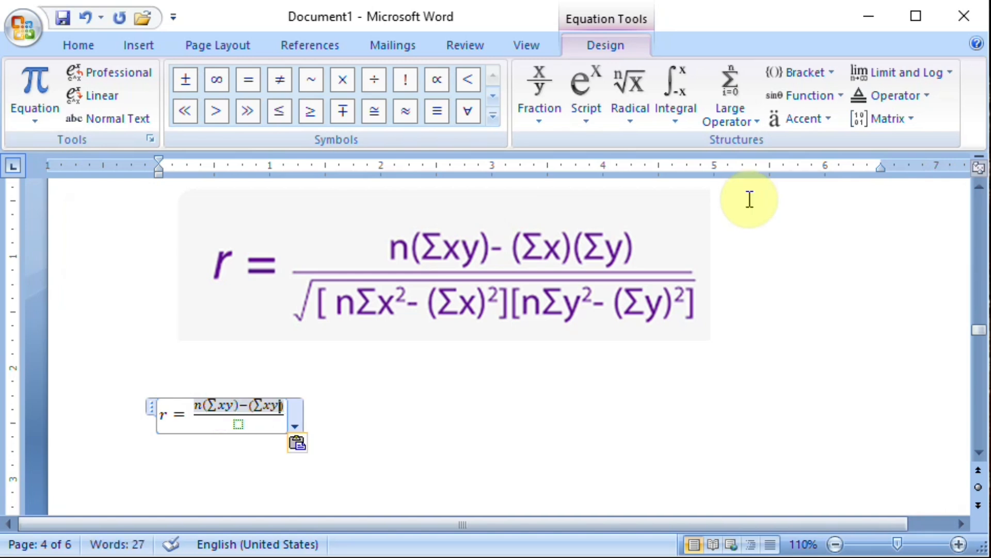
# Reduce the pasted numerator term to "(Σx)" and append another copy reduced to "(Σy)".
pyautogui.press('BackSpace')
pyautogui.press('Right')
pyautogui.press('Left')
pyautogui.press('Left')
pyautogui.press('BackSpace')
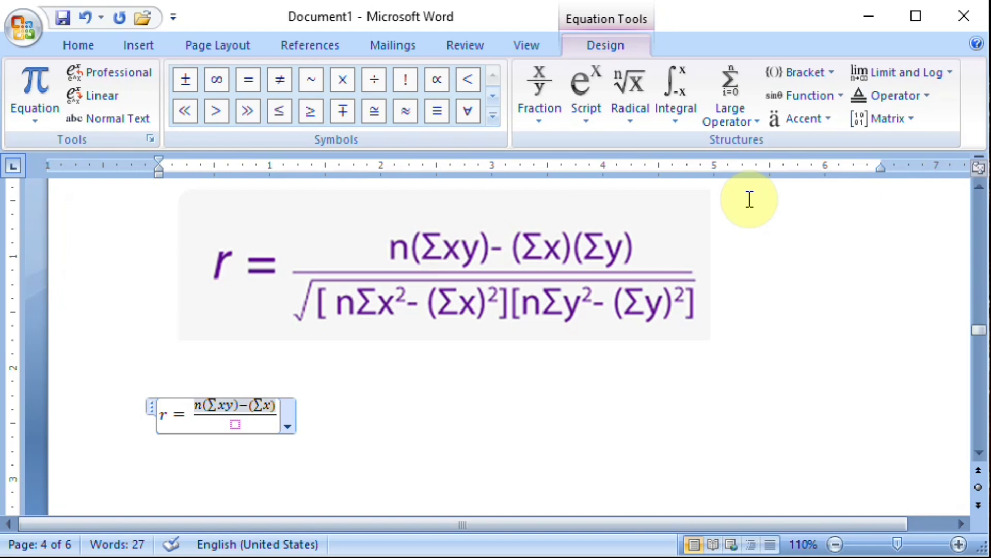
pyautogui.hotkey('ctrl', 'v')
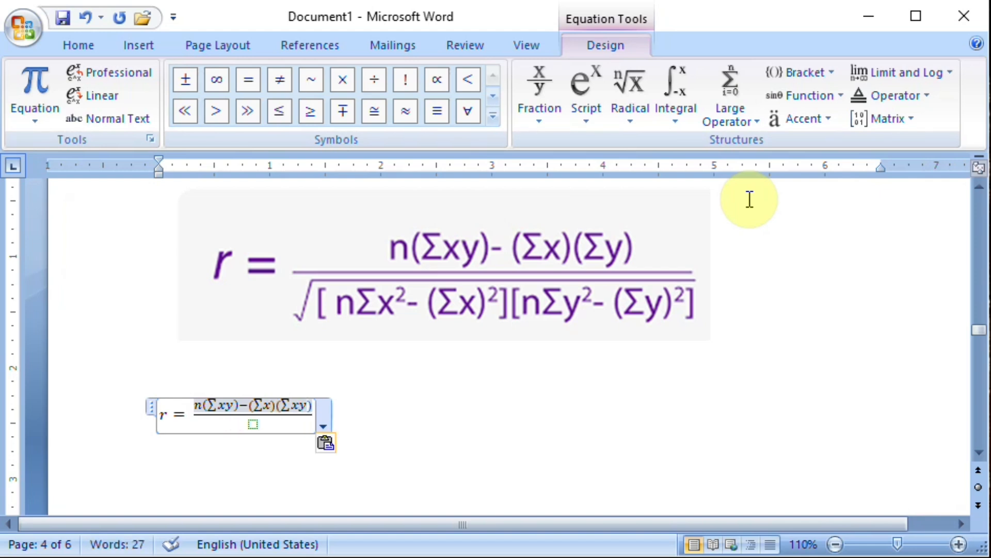
pyautogui.press('BackSpace')
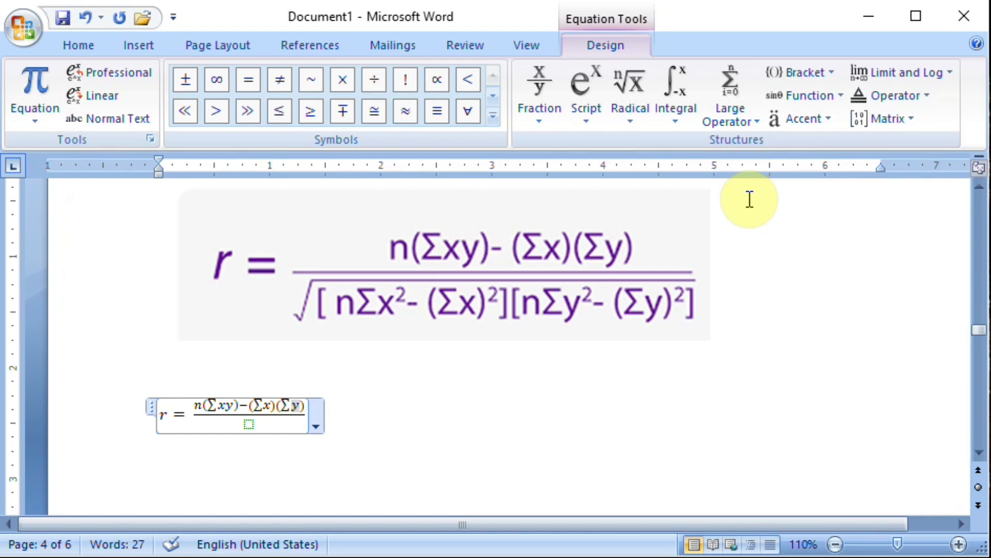
# Insert a plain square root in the denominator of the r fraction and enter "[n" under it.
pyautogui.press('Down')
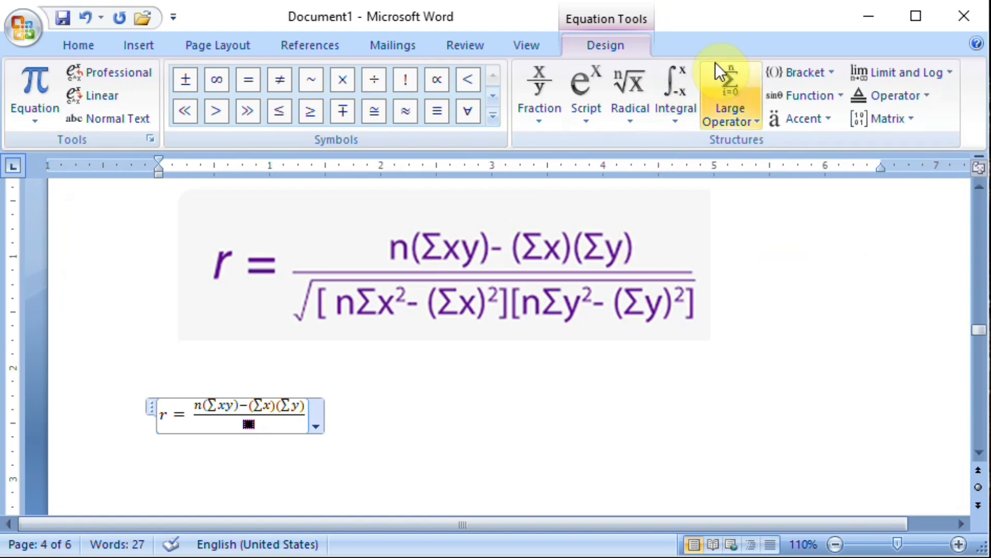
pyautogui.click(633, 122)
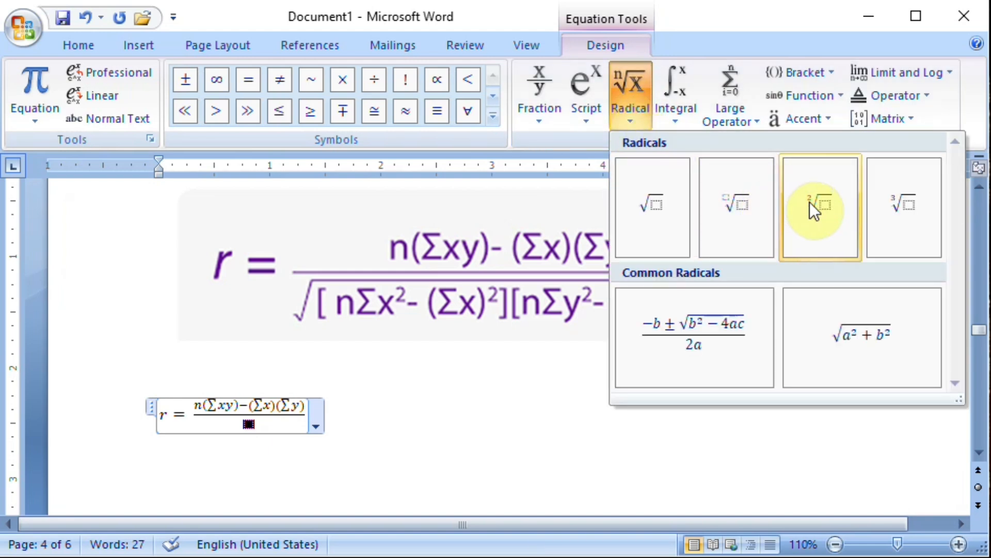
pyautogui.click(656, 205)
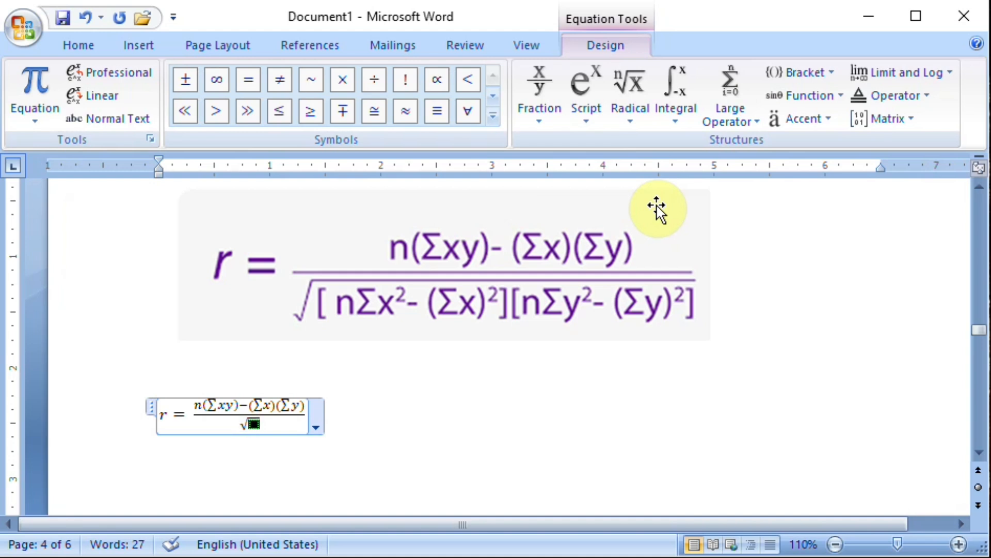
pyautogui.write('[')
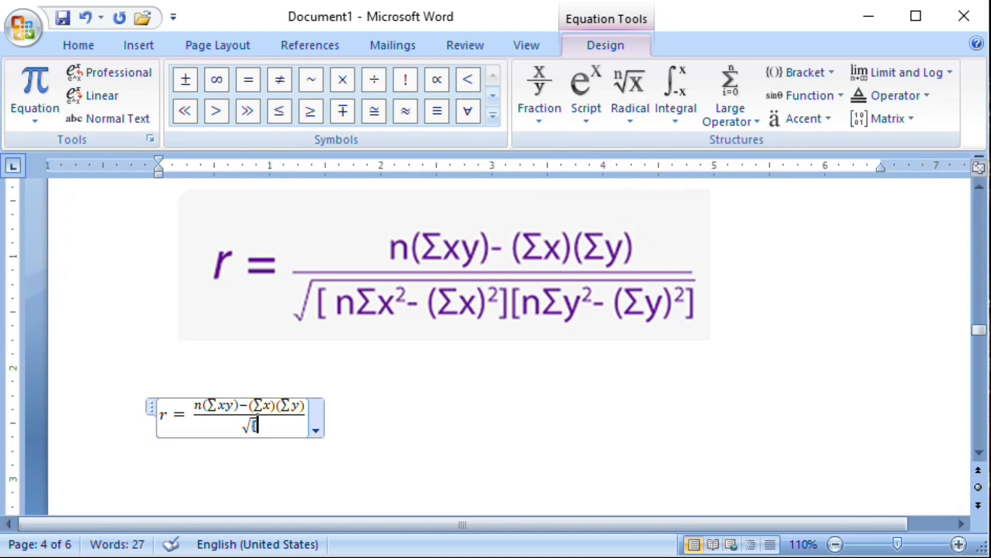
pyautogui.press('BackSpace')
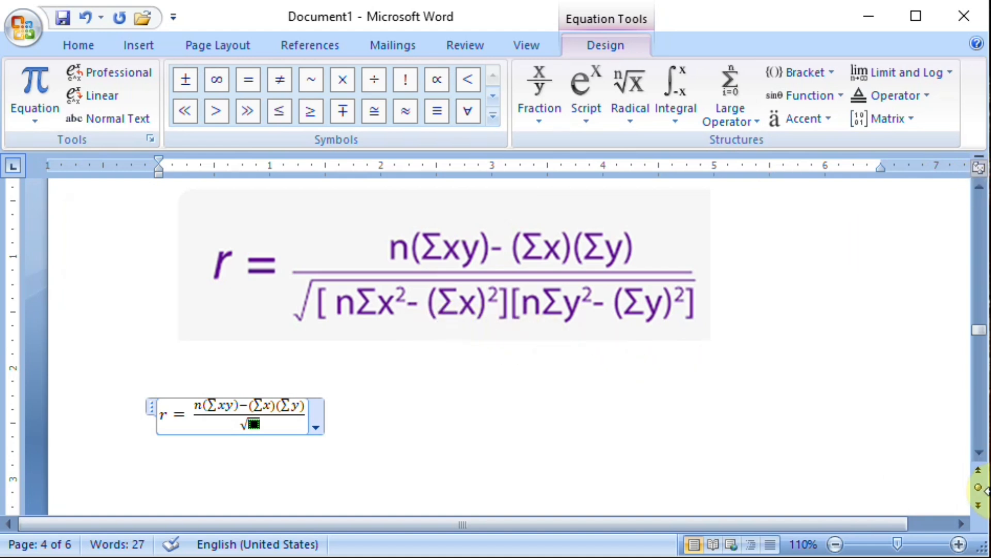
pyautogui.write('[')
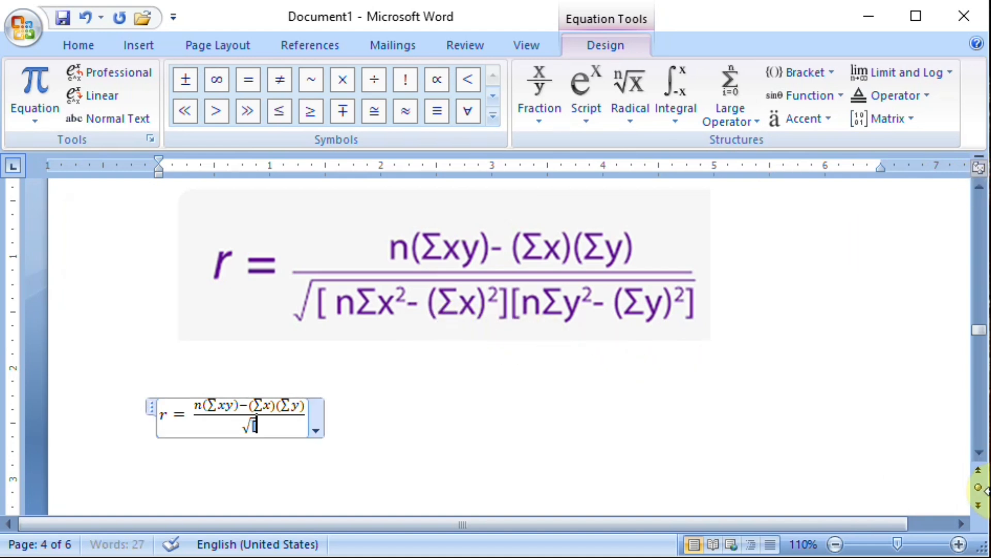
pyautogui.write('n')
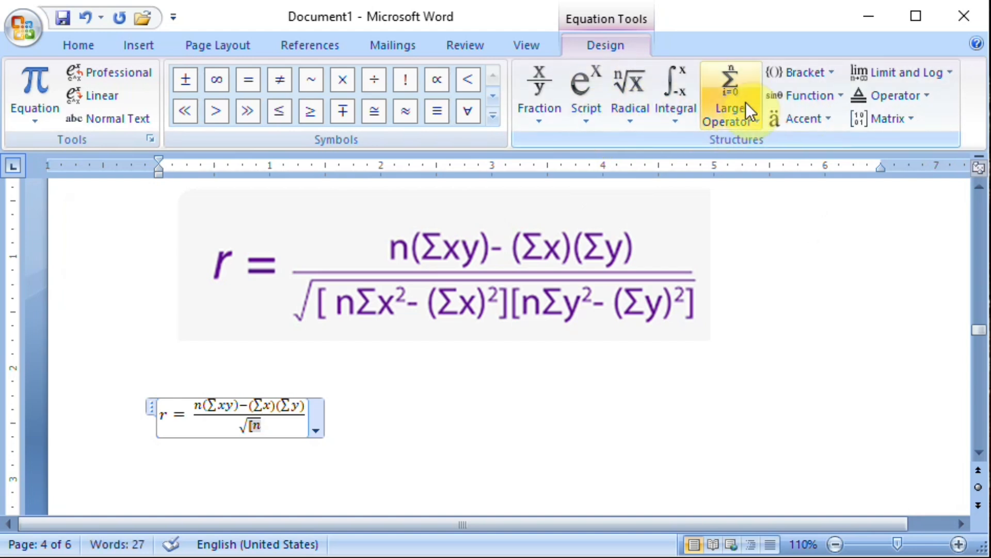
# Add a summation without limits after "[n" under the root and fill it with a superscript structure reading X².
pyautogui.click(744, 116)
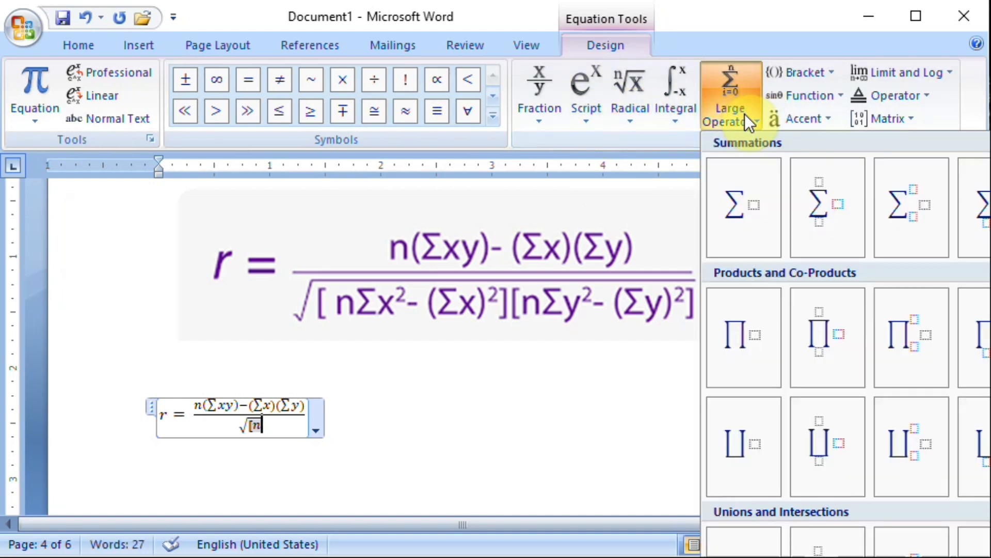
pyautogui.click(746, 202)
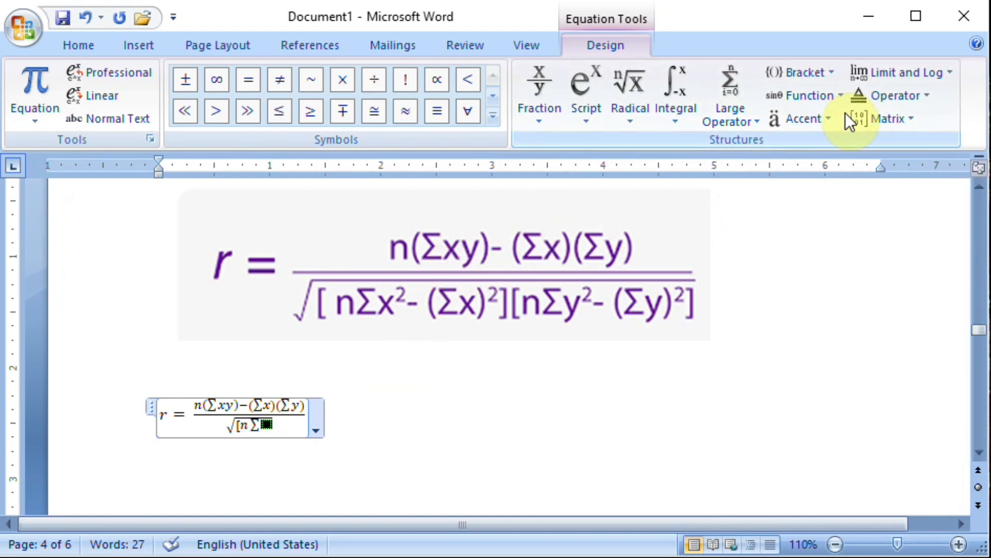
pyautogui.click(589, 119)
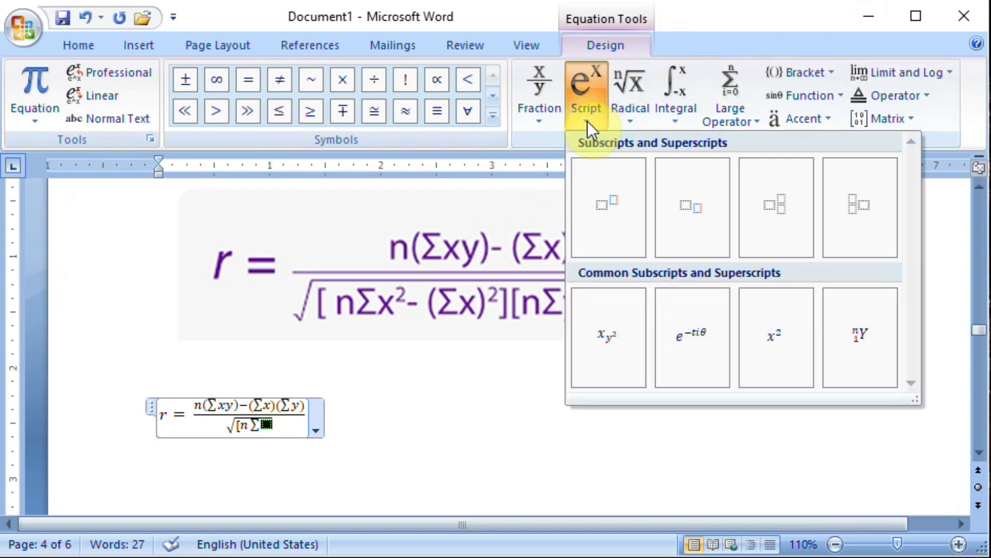
pyautogui.click(609, 203)
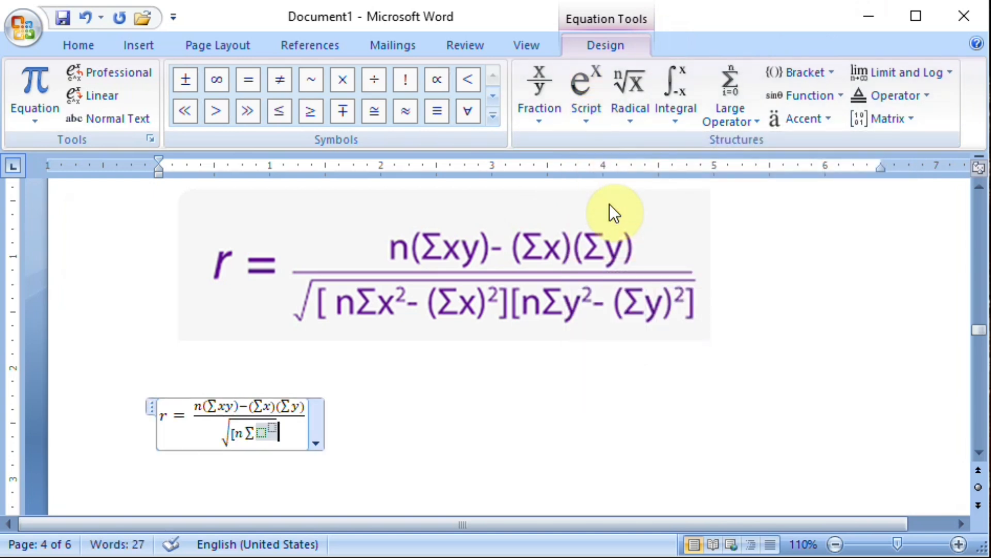
pyautogui.press('Left')
pyautogui.press('Left')
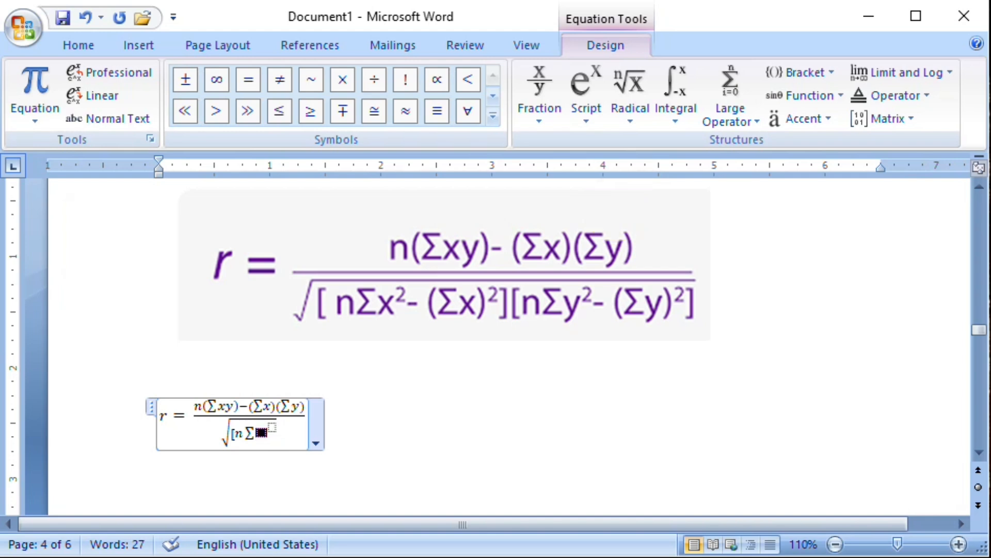
pyautogui.write('x')
pyautogui.press('Right')
pyautogui.write('2')
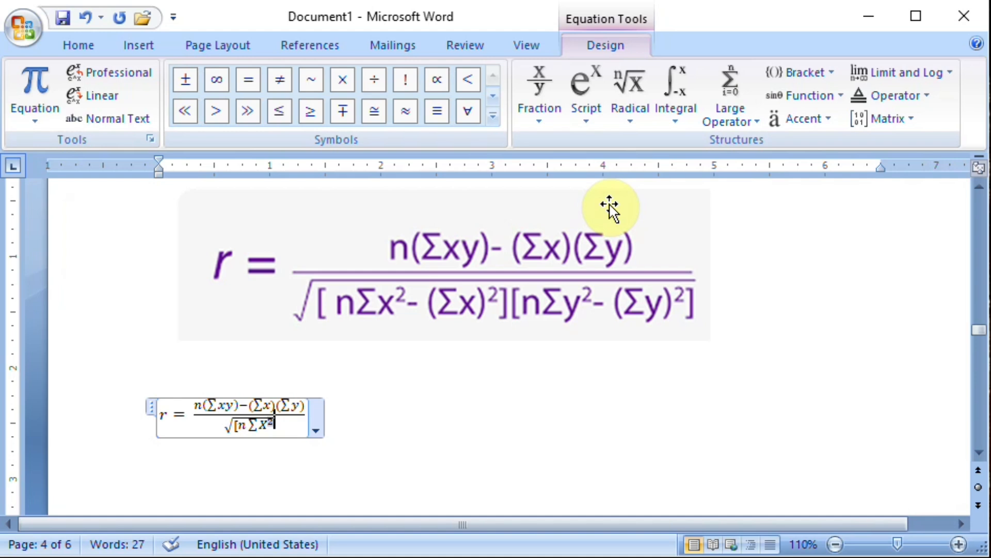
# Duplicate the "ΣX²" term under the root and put a minus sign between the two copies.
pyautogui.hotkey('shift', 'Left')
pyautogui.hotkey('shift', 'Left')
pyautogui.hotkey('ctrl', 'c')
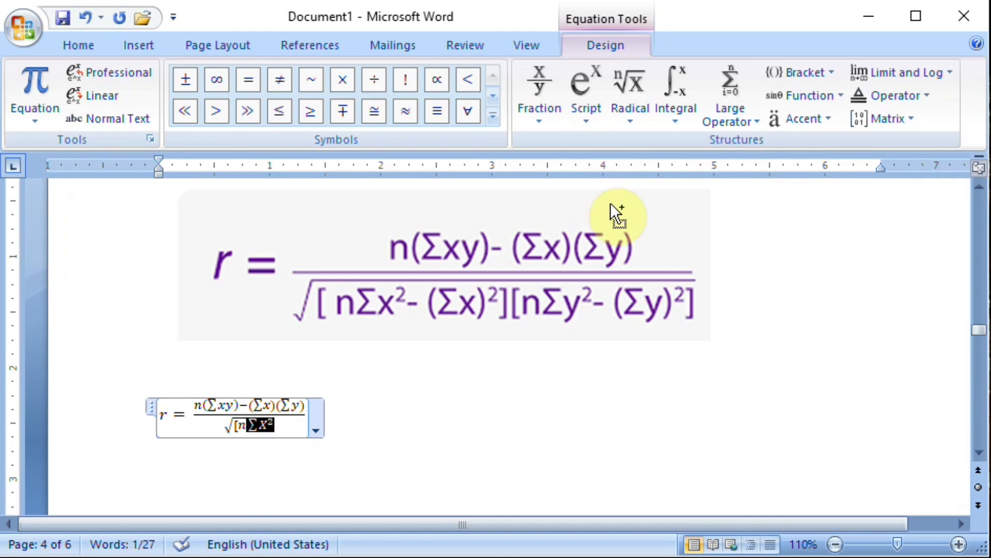
pyautogui.press('Left')
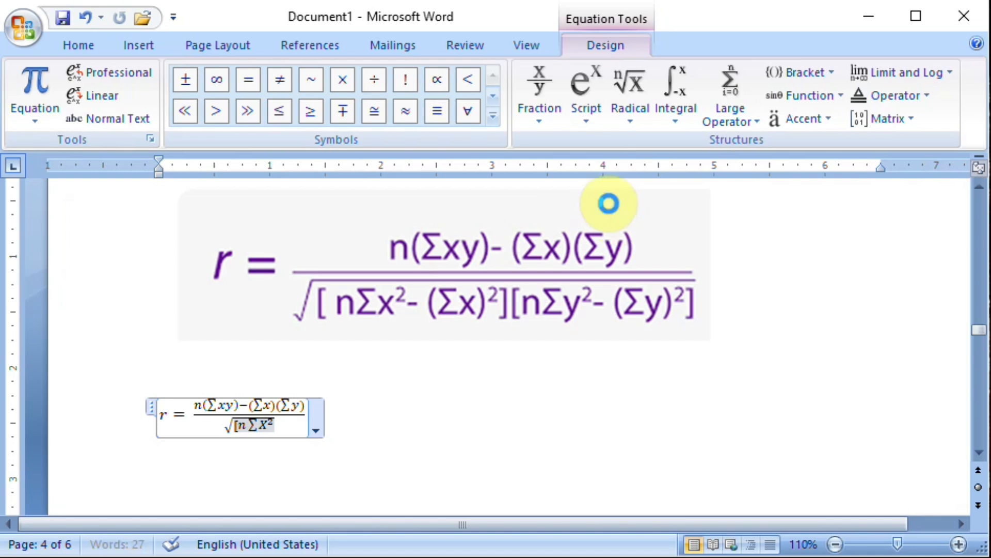
pyautogui.hotkey('ctrl', 'v')
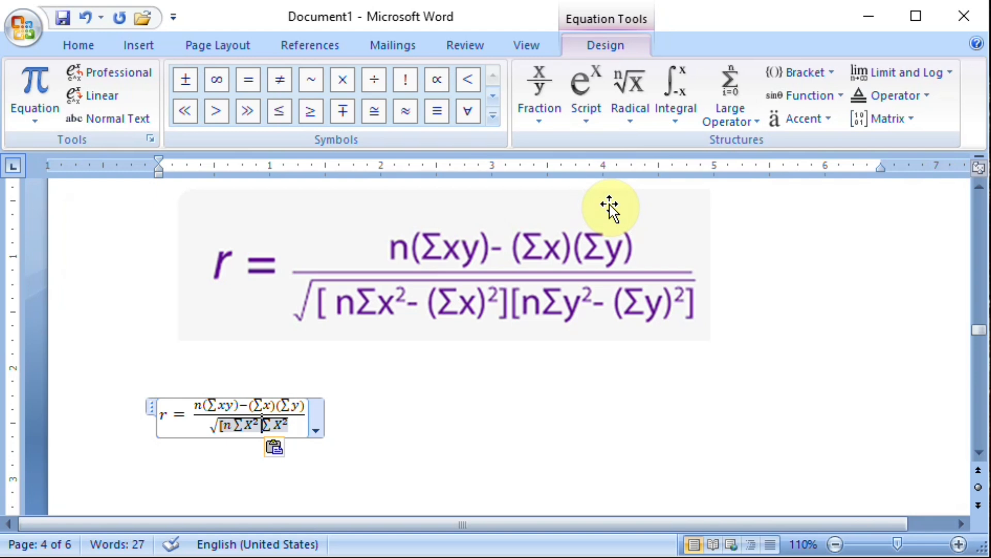
pyautogui.write('-')
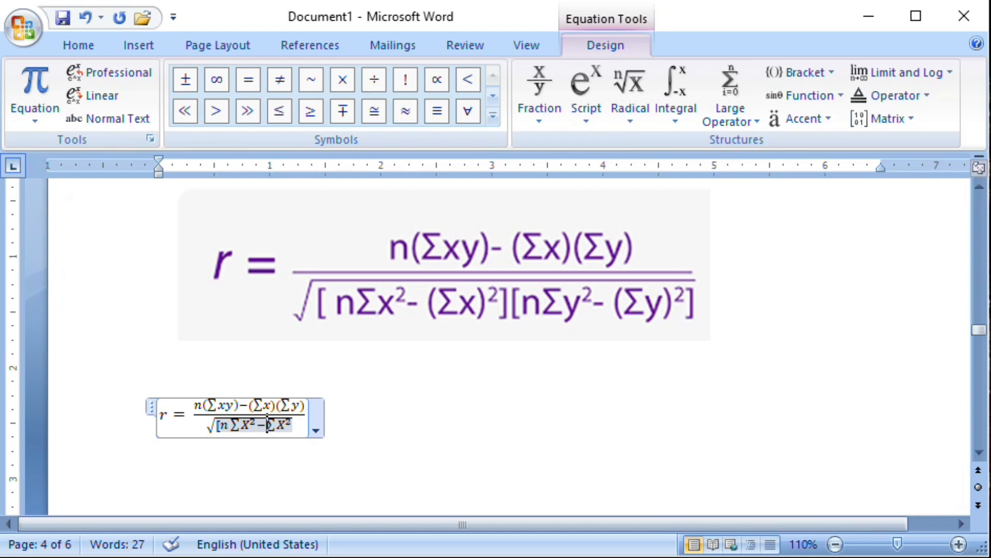
# Insert an empty superscript structure between the minus sign and the second "ΣX²" under the root.
pyautogui.hotkey('shift', 'Right')
pyautogui.press('Left')
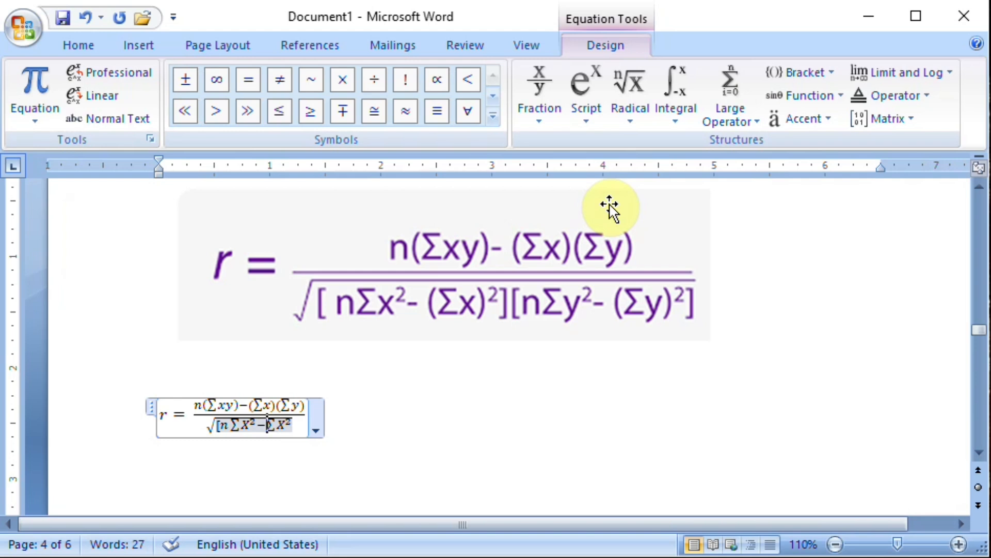
pyautogui.press('Right')
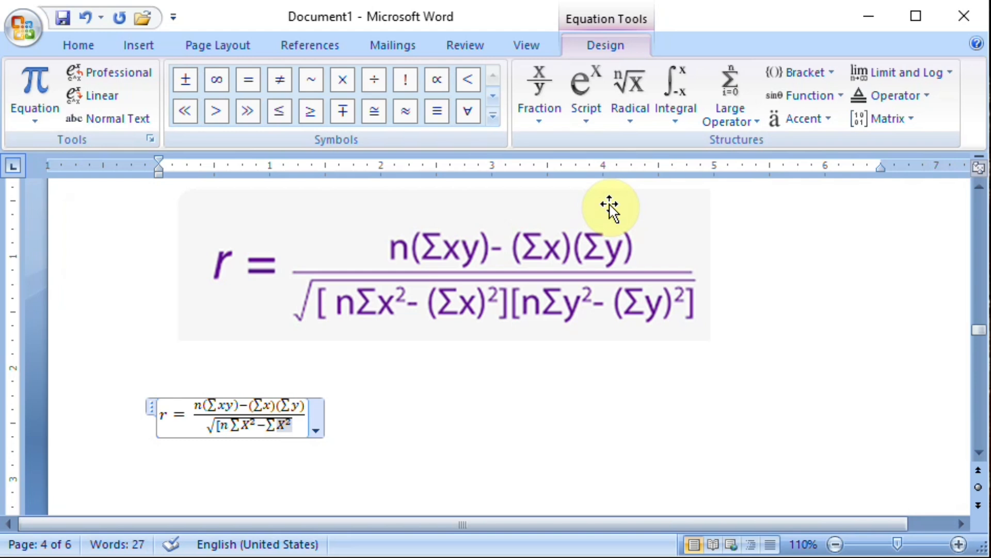
pyautogui.click(269, 423)
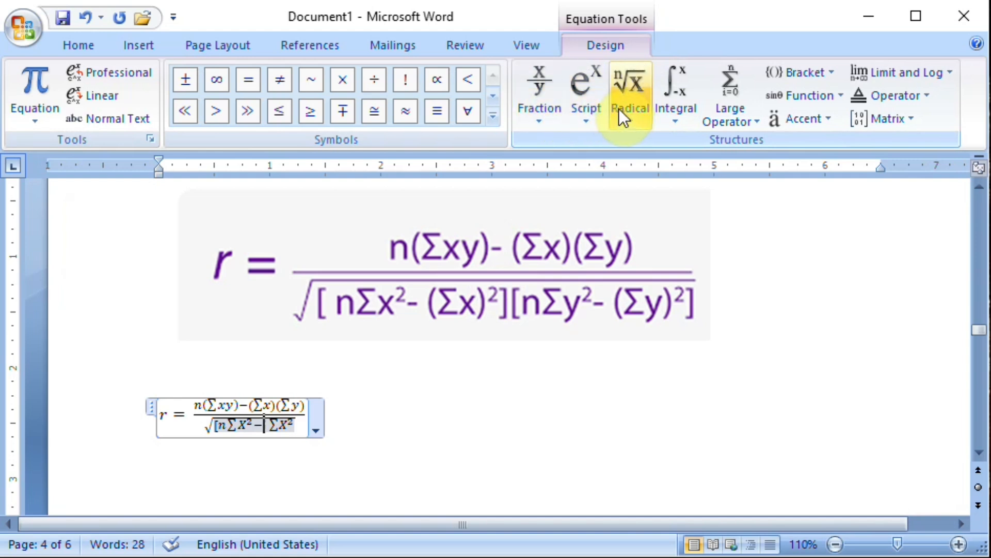
pyautogui.click(588, 122)
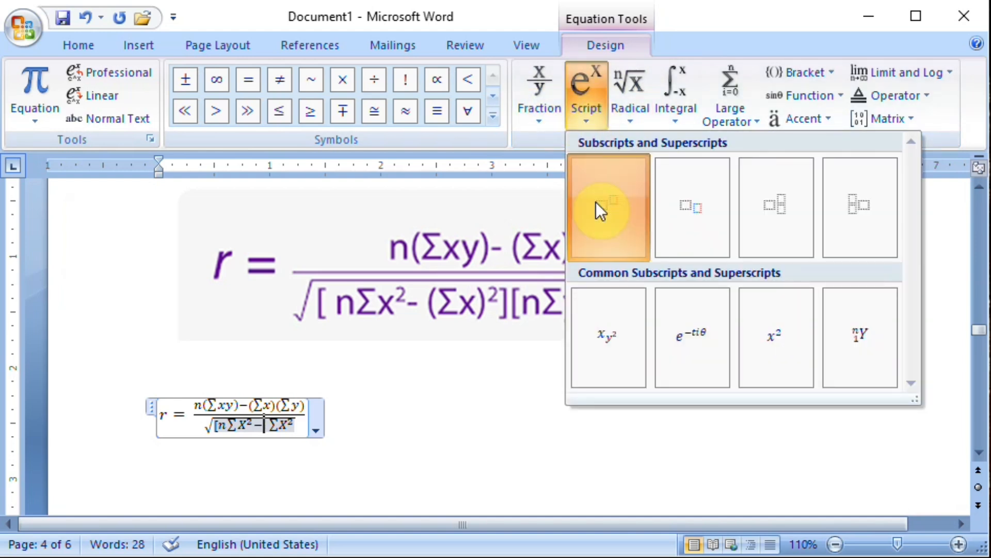
pyautogui.click(596, 203)
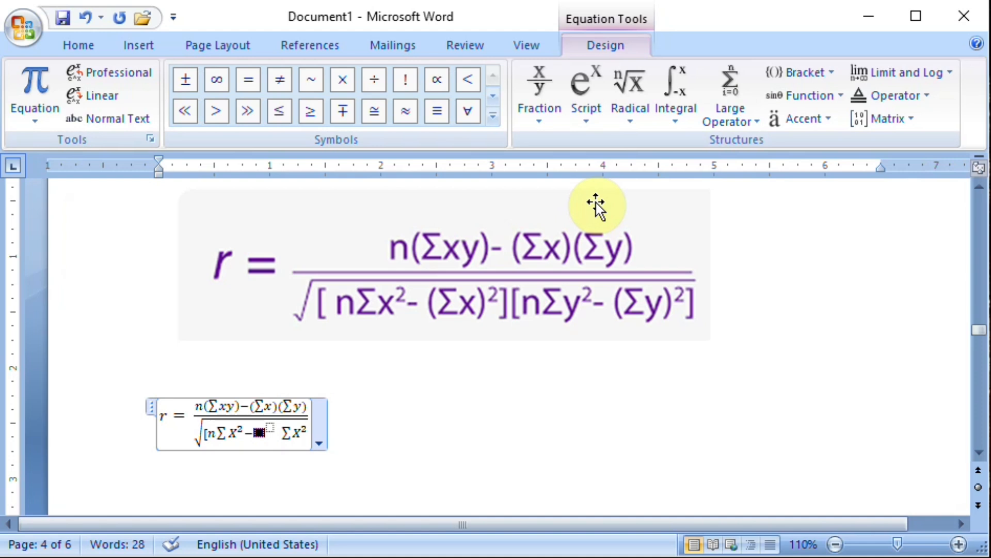
# Fill the base of the empty superscript structure under the root with "(ΣX)", reusing the copied ΣX² term without its exponent.
pyautogui.write('ΣX²')
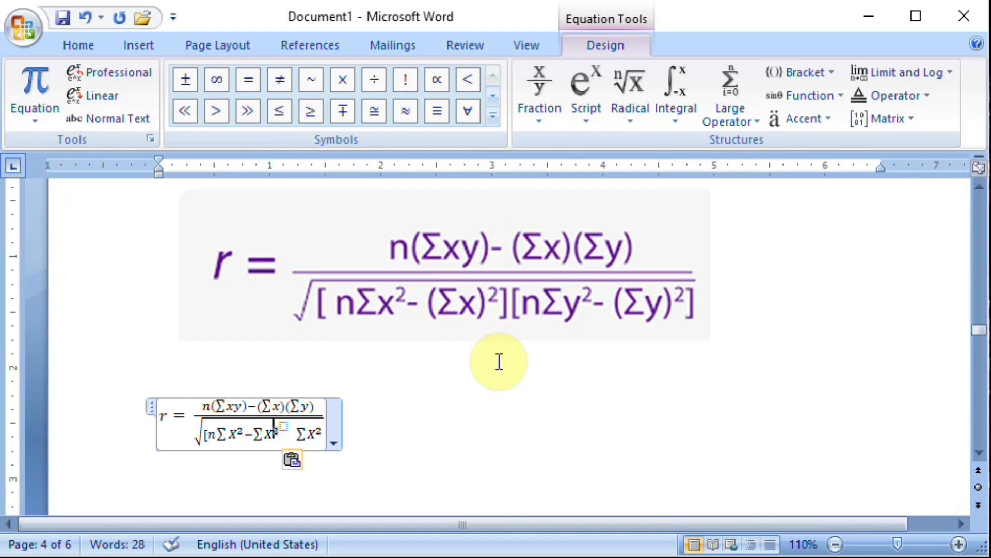
pyautogui.press('Left')
pyautogui.write('X')
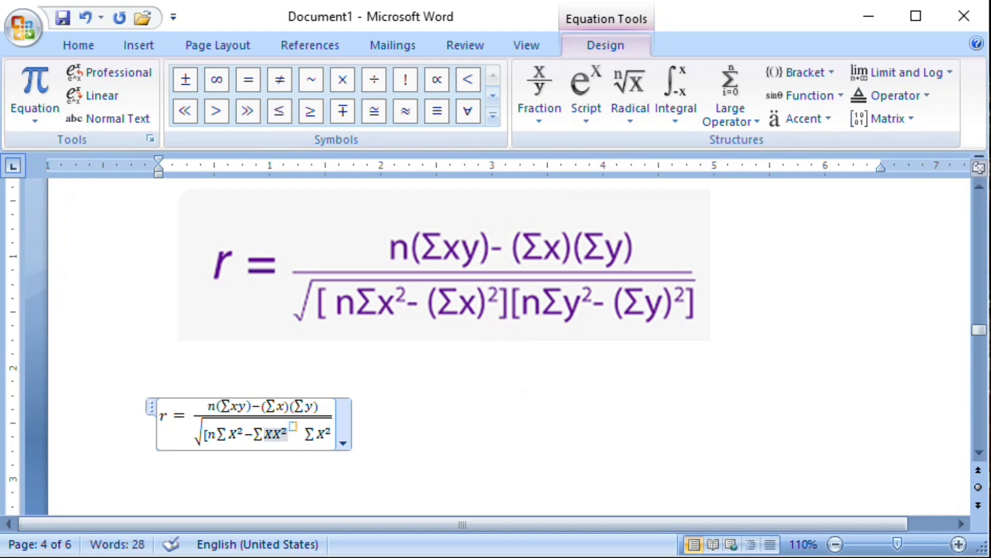
pyautogui.hotkey('shift', 'Right')
pyautogui.press('Delete')
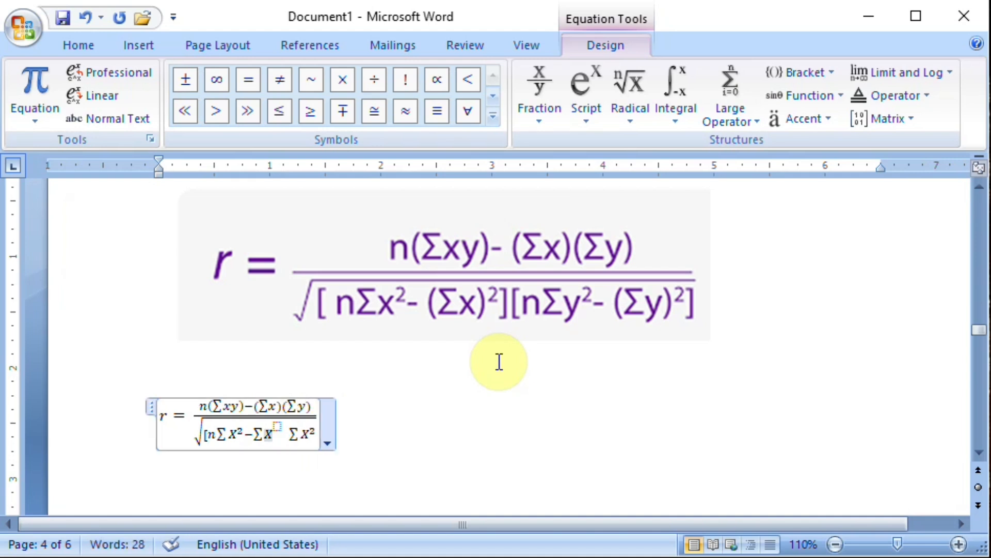
pyautogui.write(')')
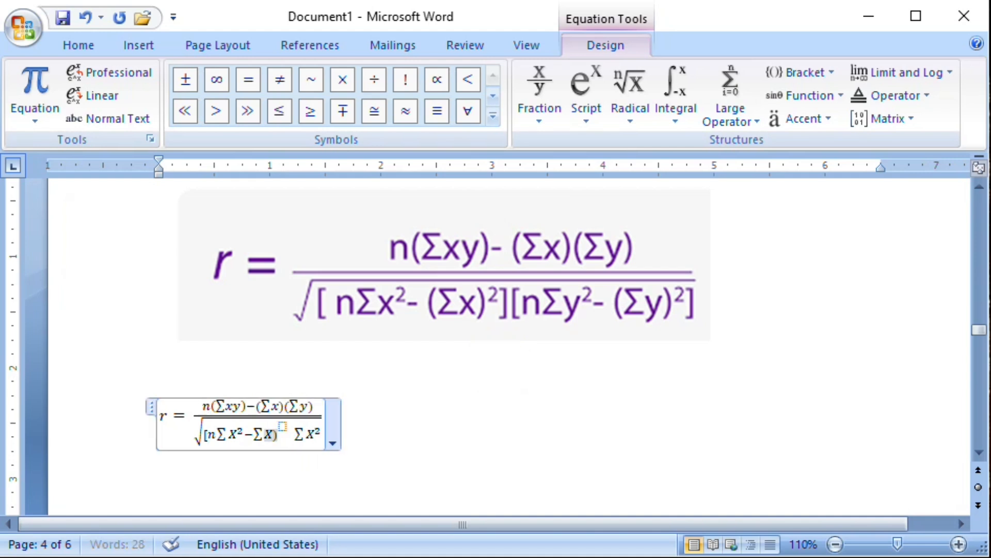
pyautogui.press('Left')
pyautogui.press('Left')
pyautogui.press('Left')
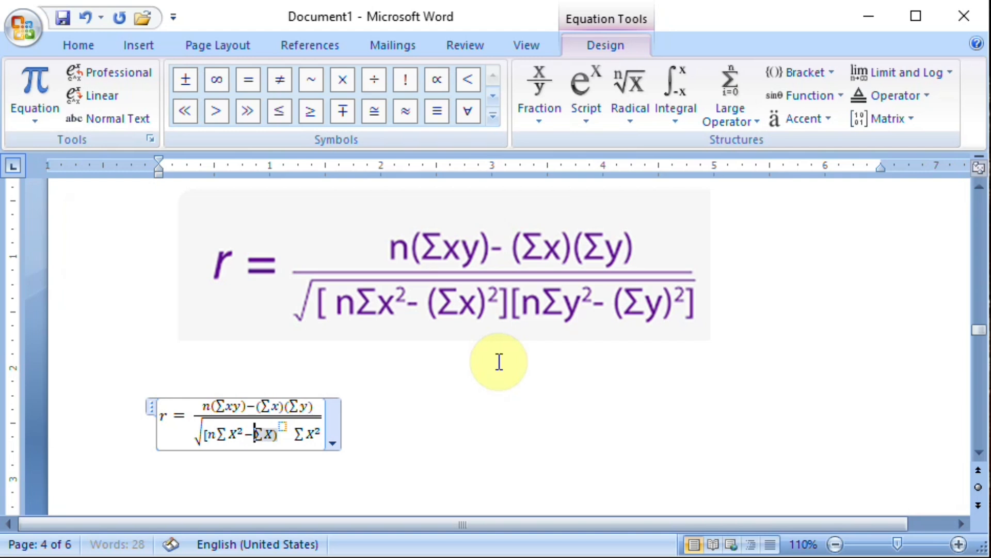
pyautogui.write('(')
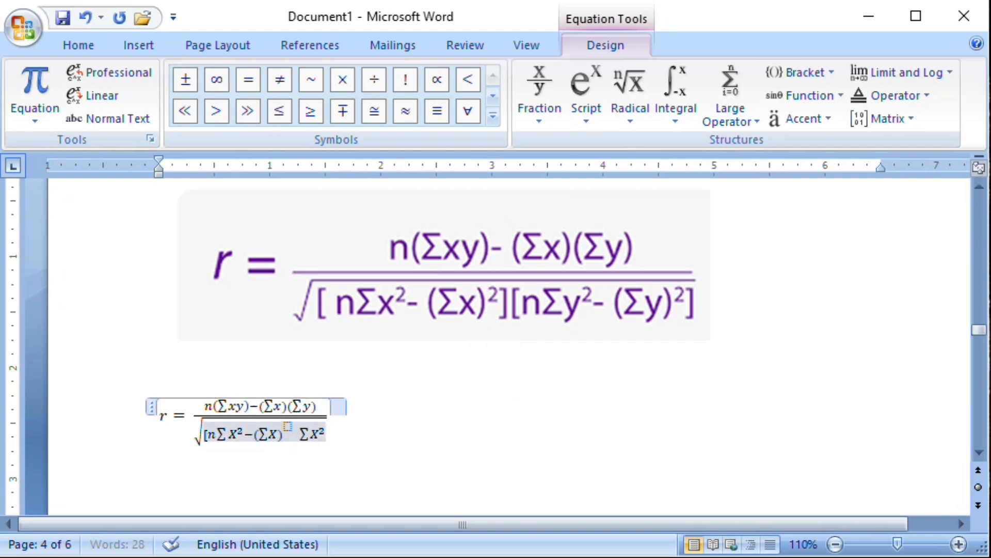
# Enter 2 as the exponent of "(ΣX)" and add a closing square bracket after it under the root.
pyautogui.press('Right')
pyautogui.press('Right')
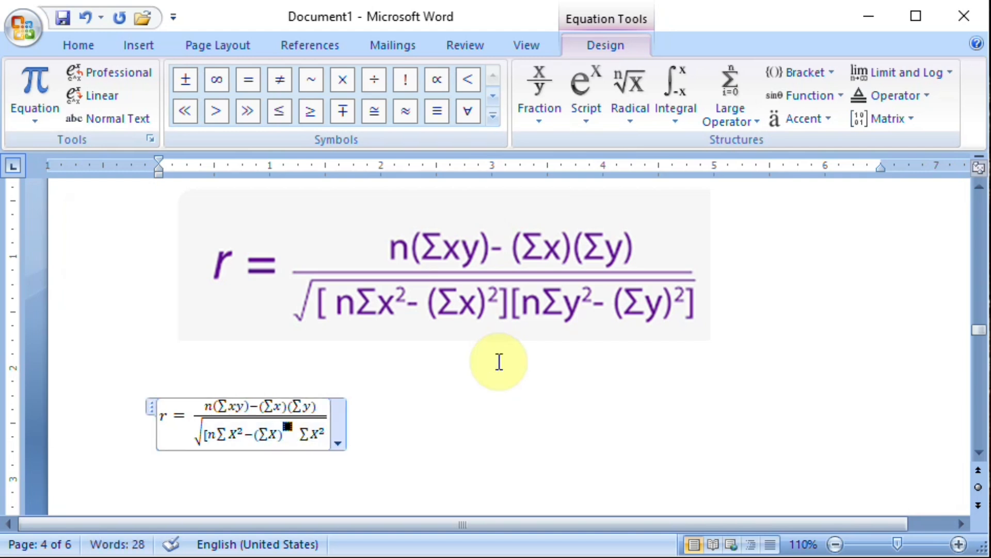
pyautogui.write('2')
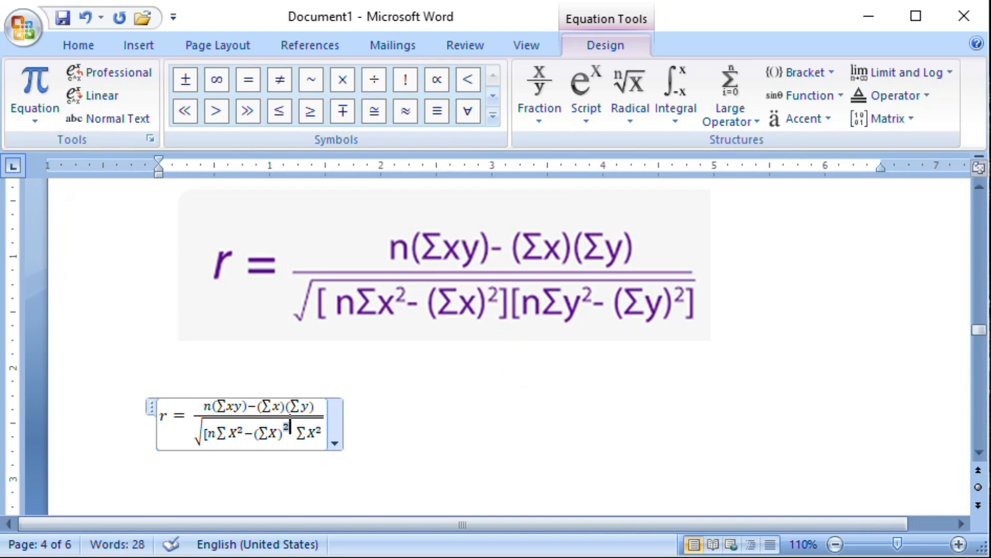
pyautogui.press('Right')
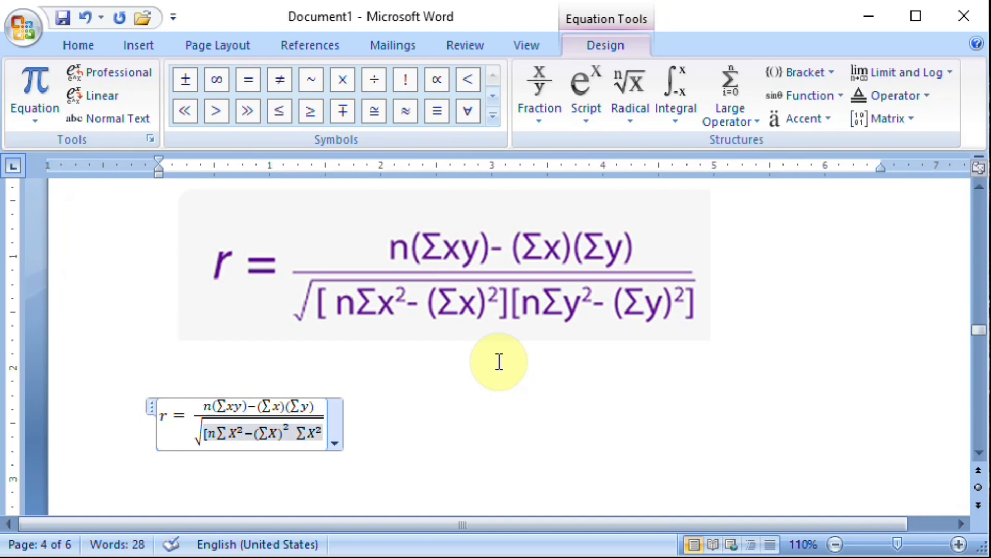
pyautogui.write(']')
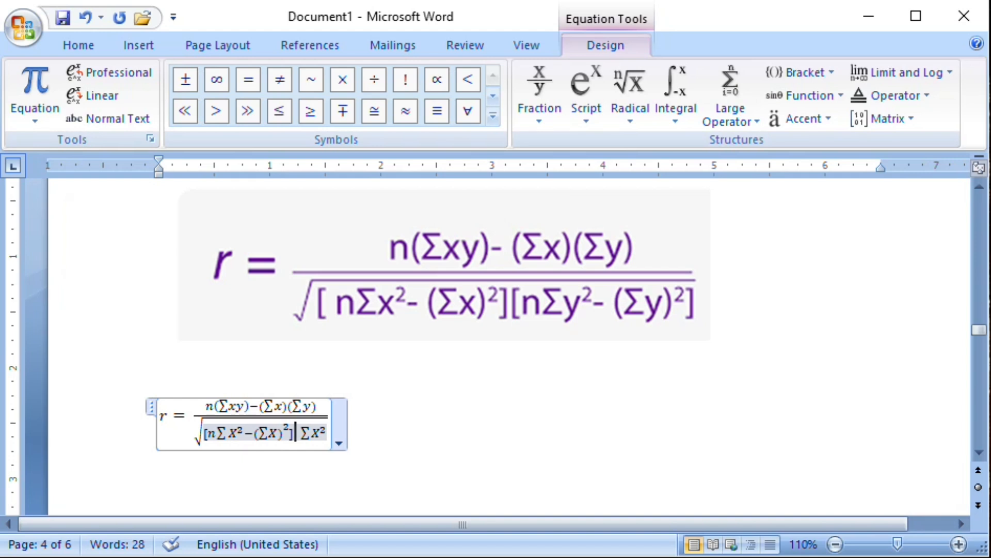
# Replace the trailing ΣX² under the root with a copy of the bracketed expression "[nΣX²−(ΣX)²]".
pyautogui.hotkey('shift', 'Left')
pyautogui.hotkey('shift', 'Left')
pyautogui.hotkey('shift', 'Left')
pyautogui.hotkey('shift', 'Left')
pyautogui.hotkey('shift', 'Left')
pyautogui.hotkey('shift', 'Left')
pyautogui.hotkey('shift', 'Left')
pyautogui.hotkey('shift', 'Left')
pyautogui.hotkey('shift', 'Left')
pyautogui.hotkey('shift', 'Left')
pyautogui.hotkey('shift', 'Left')
pyautogui.hotkey('shift', 'Left')
pyautogui.hotkey('ctrl', 'c')
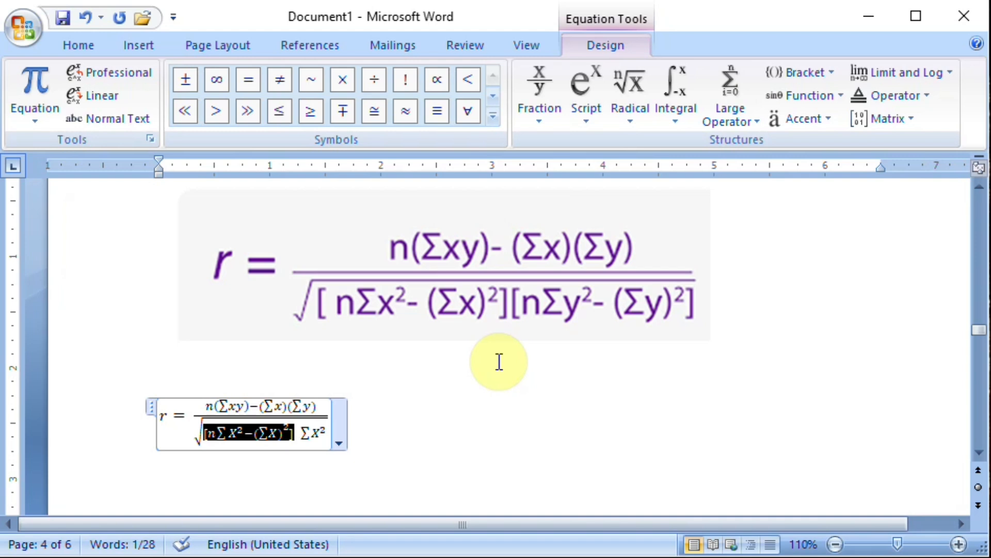
pyautogui.press('Right')
pyautogui.hotkey('shift', 'Right')
pyautogui.hotkey('shift', 'Right')
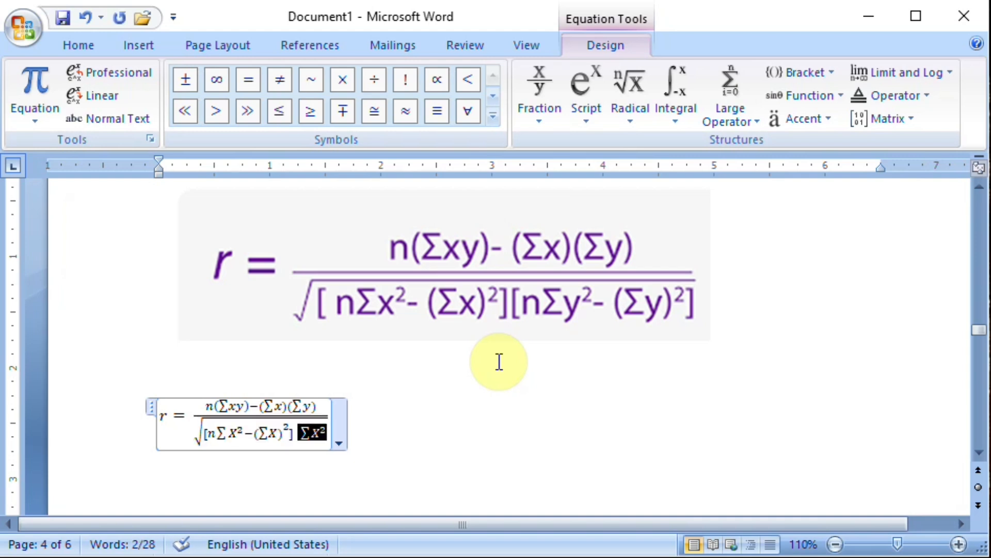
pyautogui.hotkey('ctrl', 'v')
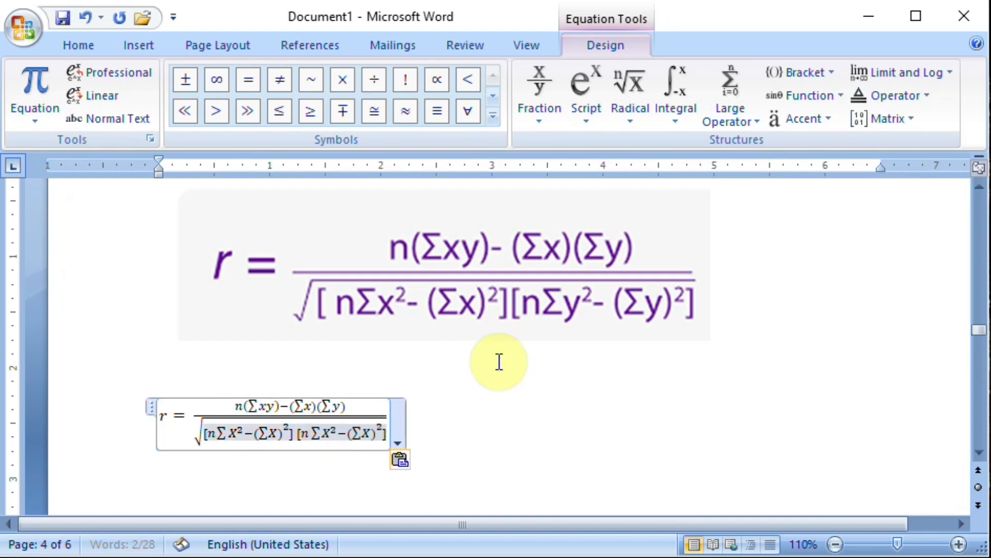
pyautogui.press('Left')
pyautogui.press('Left')
pyautogui.press('Left')
pyautogui.press('Left')
pyautogui.press('Left')
pyautogui.press('Left')
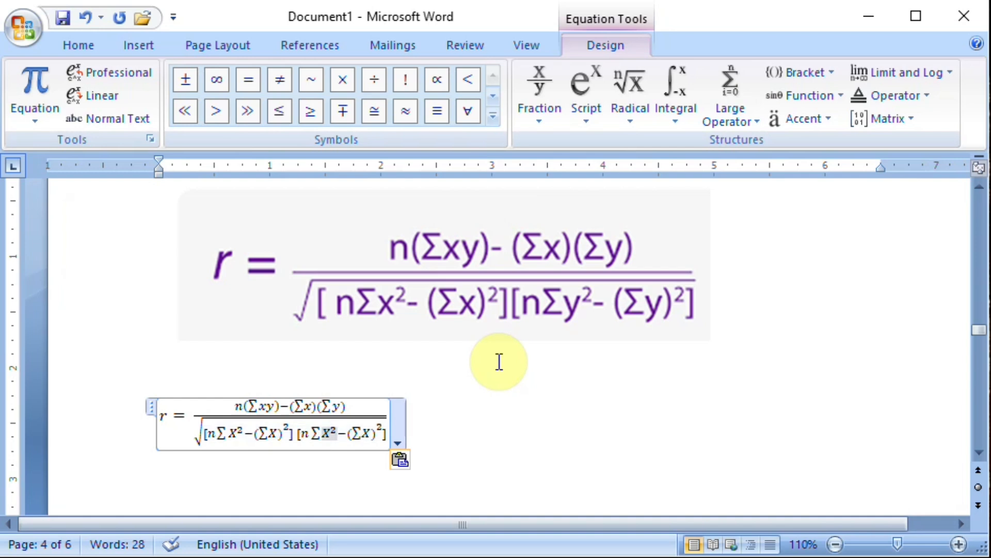
pyautogui.hotkey('shift', 'Left')
pyautogui.hotkey('shift', 'Left')
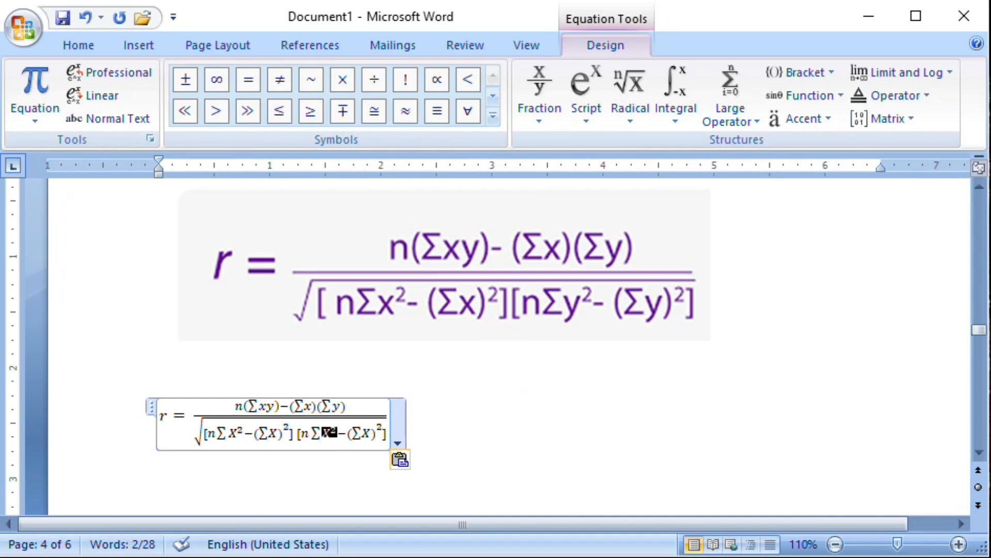
pyautogui.write('y')
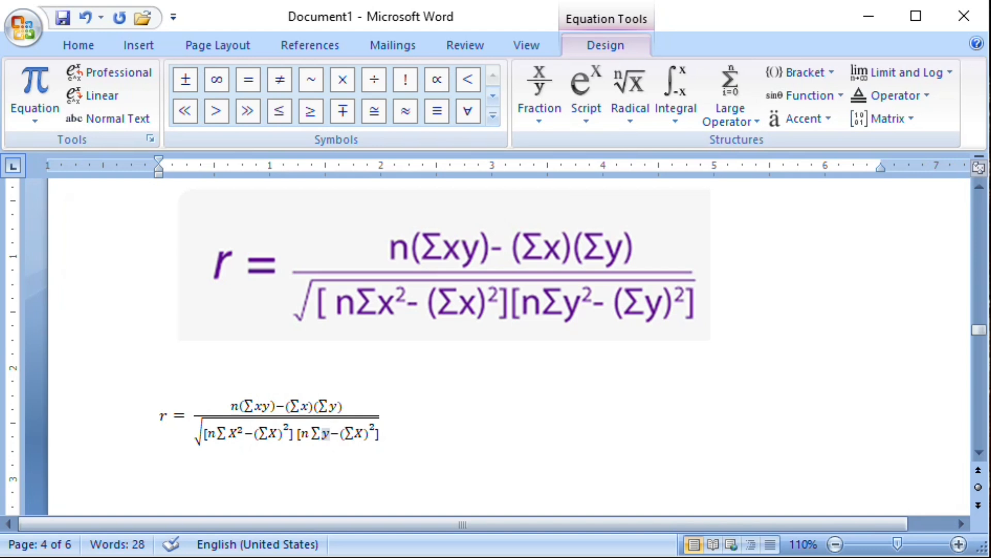
pyautogui.hotkey('ctrl', 'z')
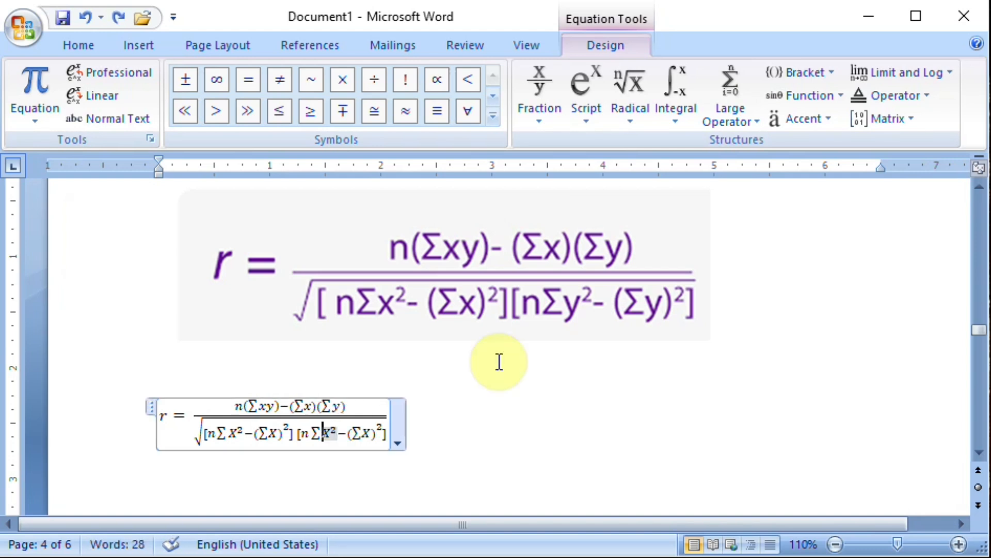
# Change both X variables to y in the second bracket under the root so it reads "[nΣy²−(Σy)²]", and leave the equation.
pyautogui.write('y')
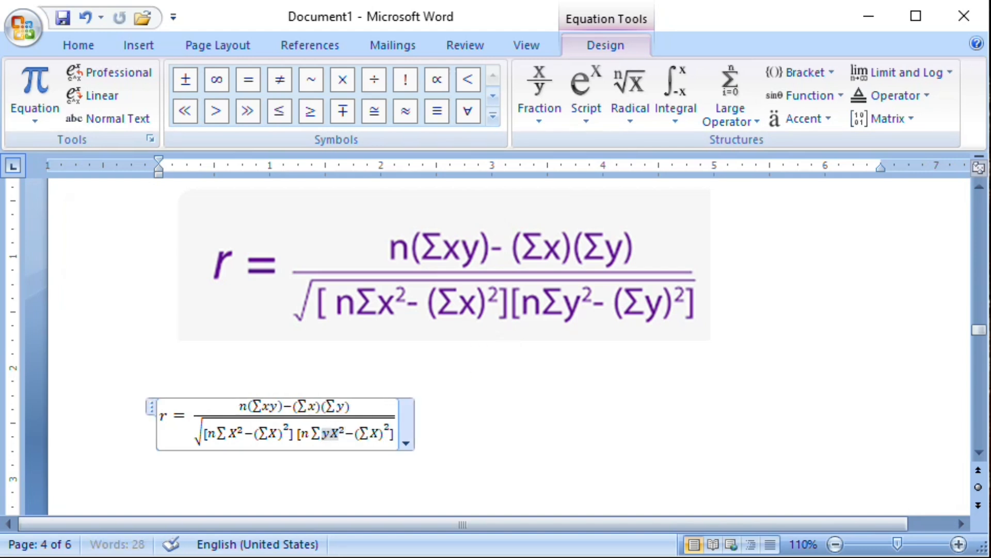
pyautogui.press('Delete')
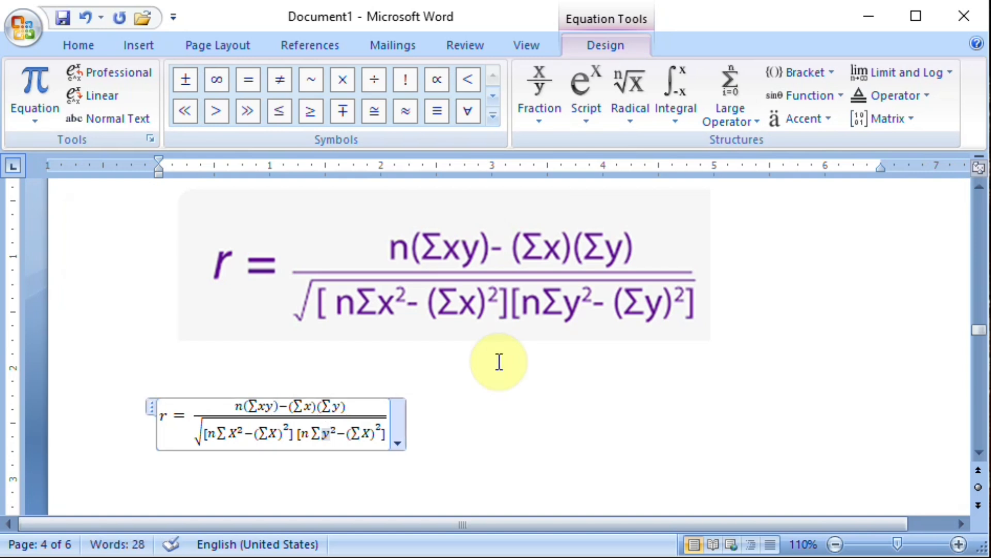
pyautogui.press('Right')
pyautogui.press('Right')
pyautogui.press('Right')
pyautogui.press('Right')
pyautogui.press('Right')
pyautogui.press('Delete')
pyautogui.write('y')
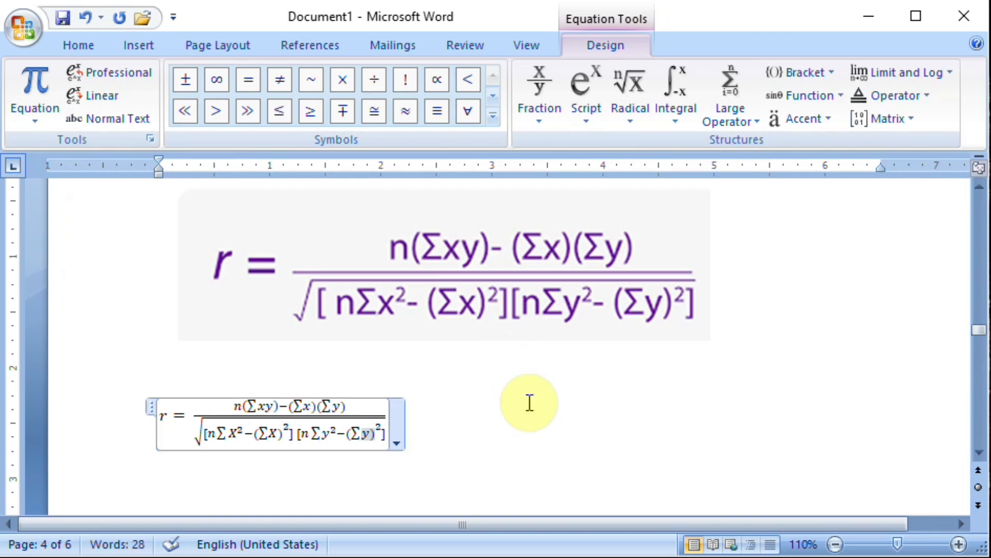
pyautogui.click(532, 405)
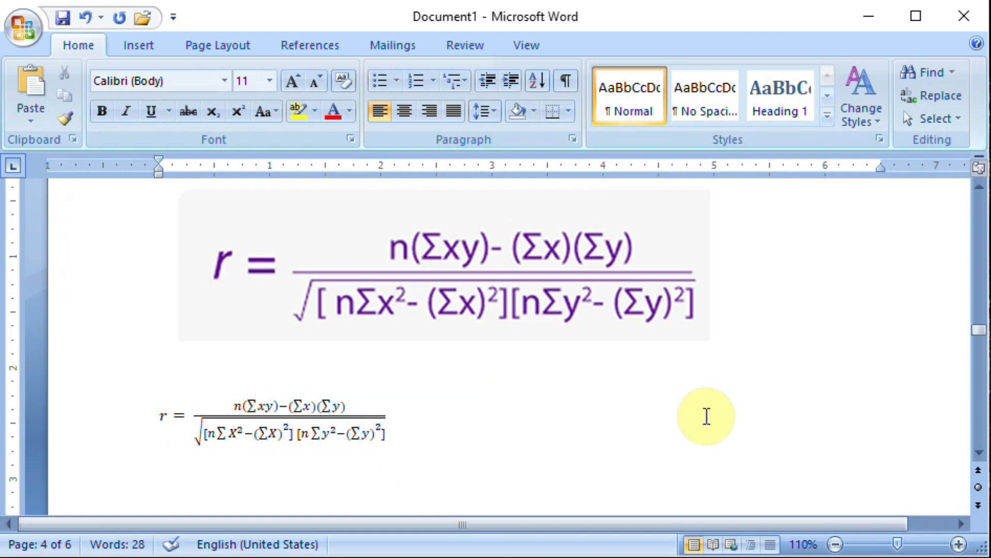
# Enlarge the font of the whole r equation to size 14 and raise it further to 17.
pyautogui.click(338, 419)
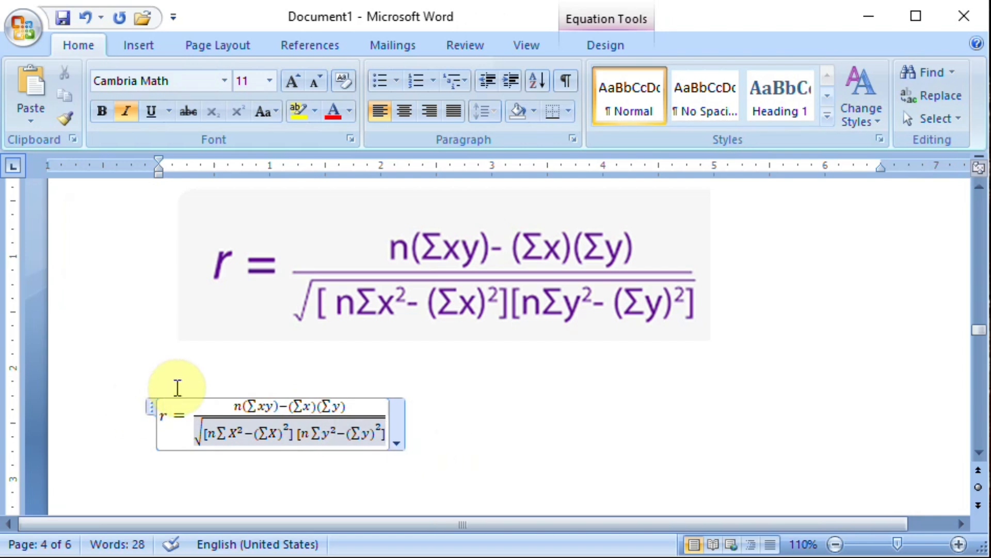
pyautogui.moveTo(159, 400); pyautogui.dragTo(342, 423)
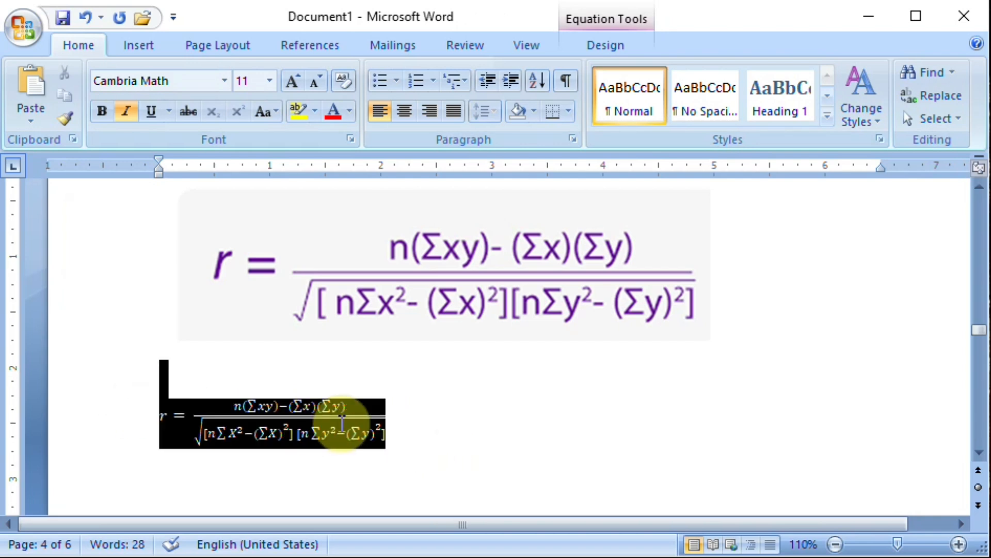
pyautogui.click(198, 413)
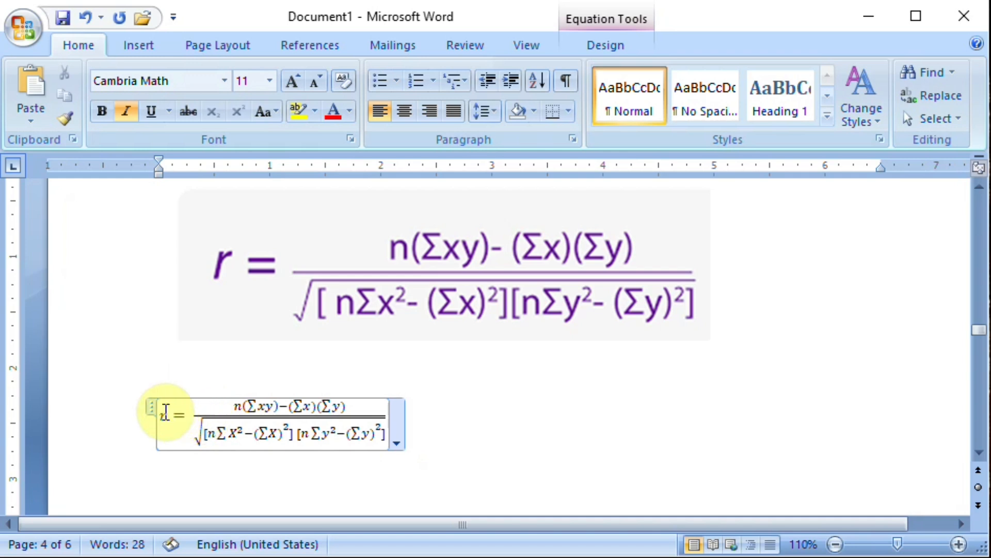
pyautogui.moveTo(166, 413); pyautogui.dragTo(351, 434)
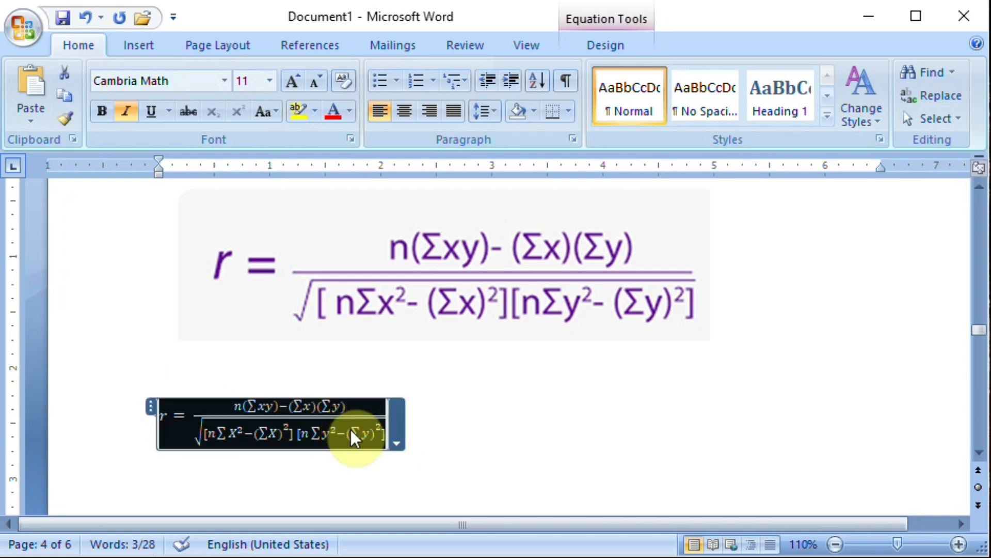
pyautogui.click(270, 80)
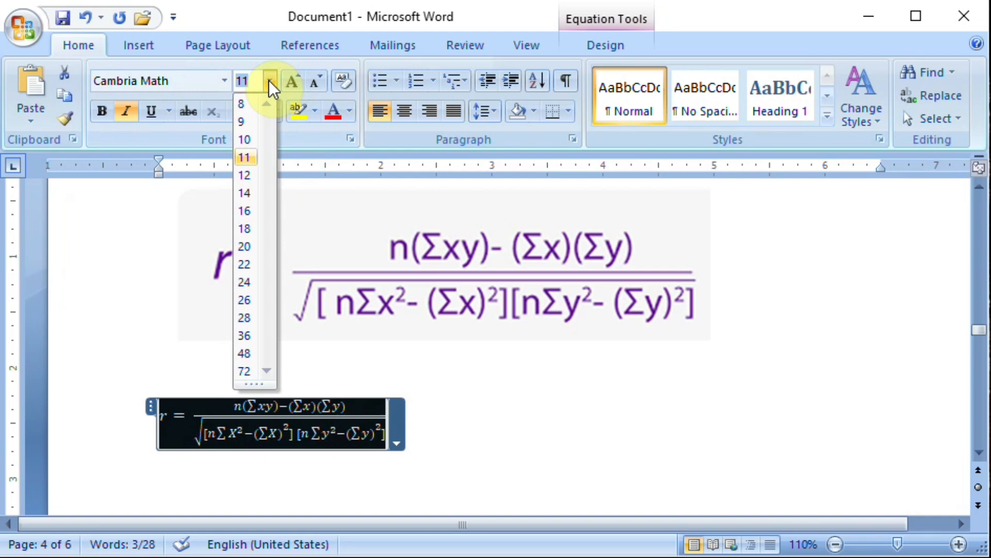
pyautogui.click(246, 191)
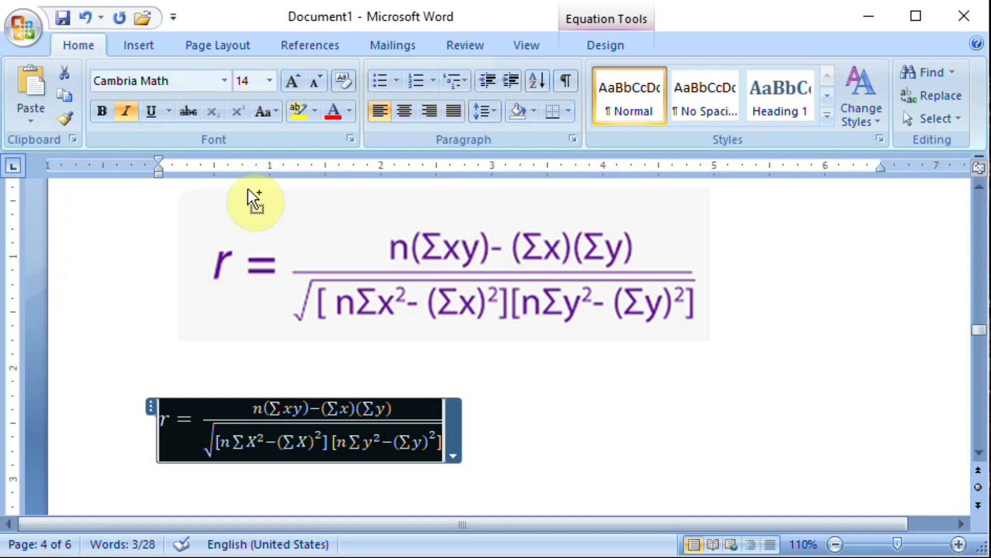
pyautogui.hotkey('ctrl', ']')
pyautogui.hotkey('ctrl', ']')
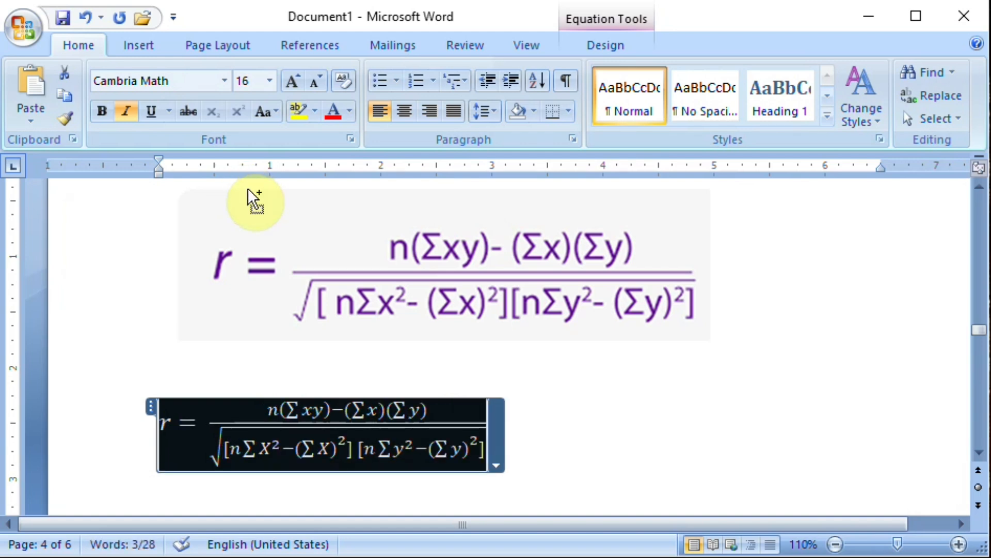
pyautogui.hotkey('ctrl', ']')
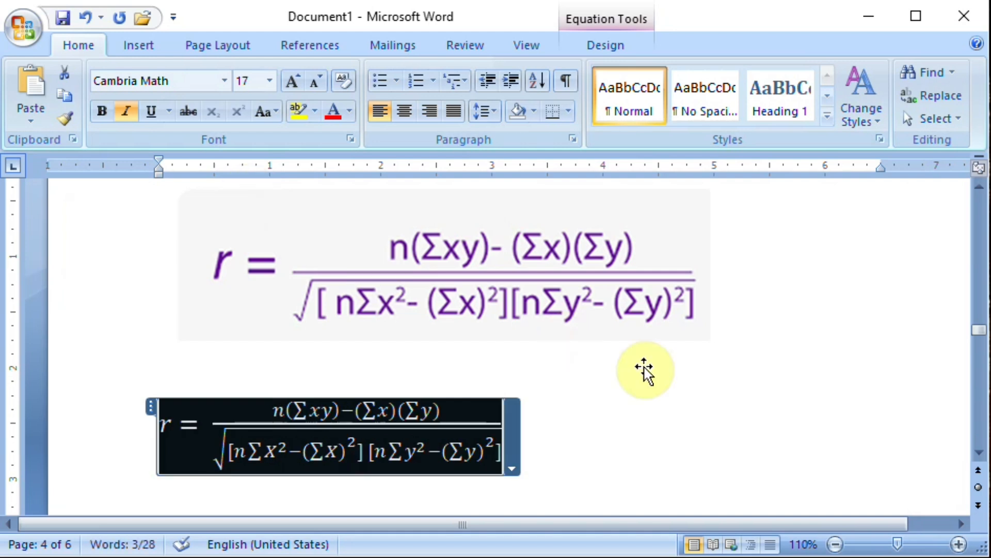
pyautogui.click(644, 369)
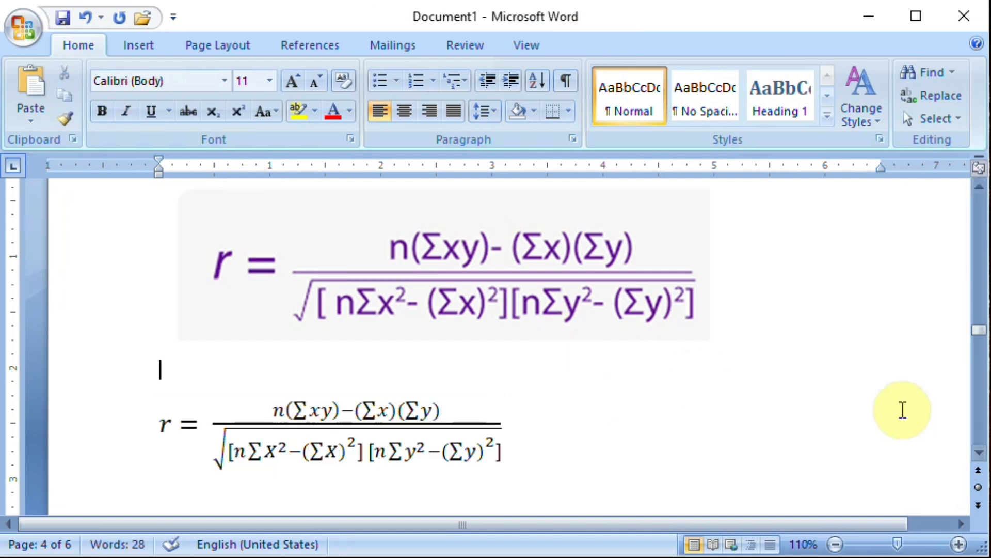
# Go to the sample size formula image further down the document.
pyautogui.click(979, 453)
pyautogui.click(979, 452)
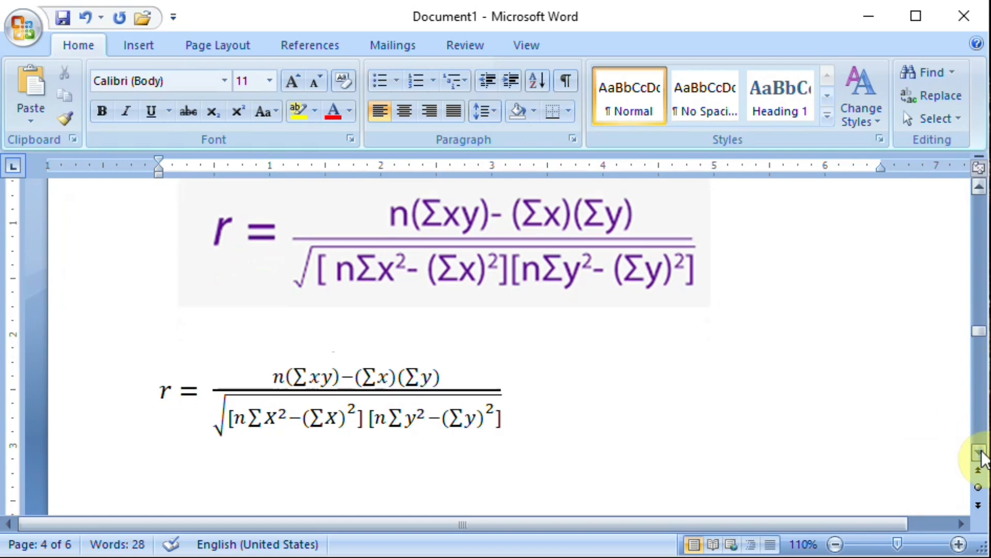
pyautogui.scroll(-5, 981, 456)
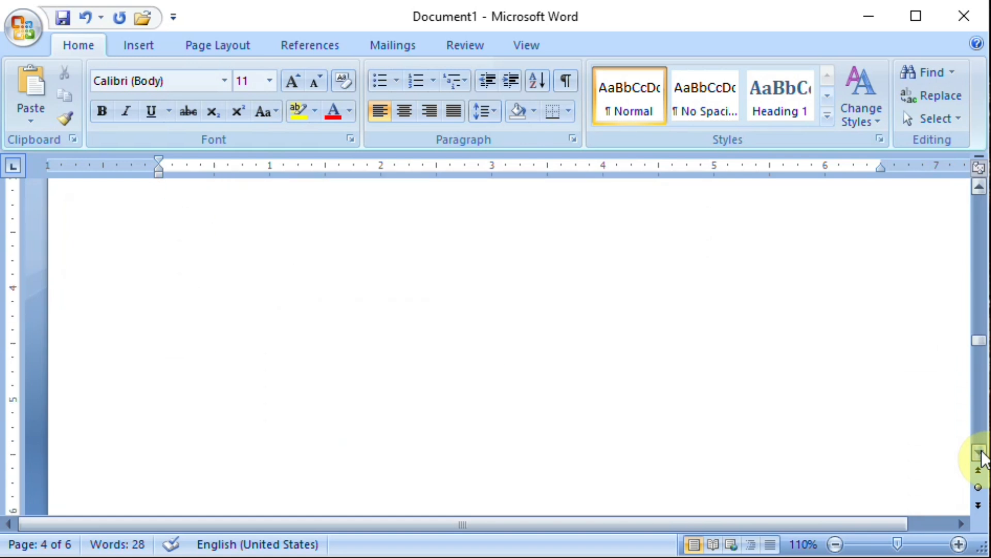
pyautogui.scroll(-5, 981, 456)
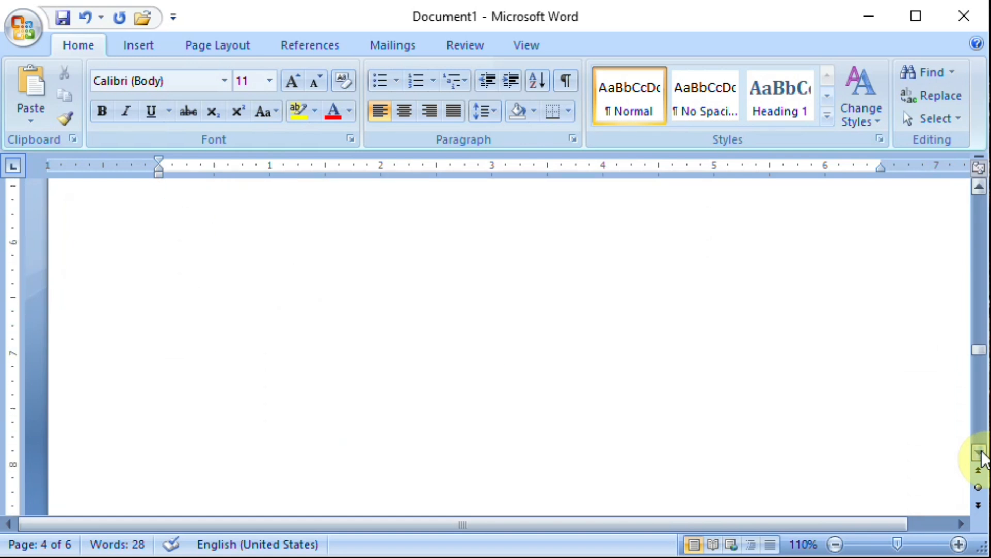
pyautogui.scroll(-8, 981, 457)
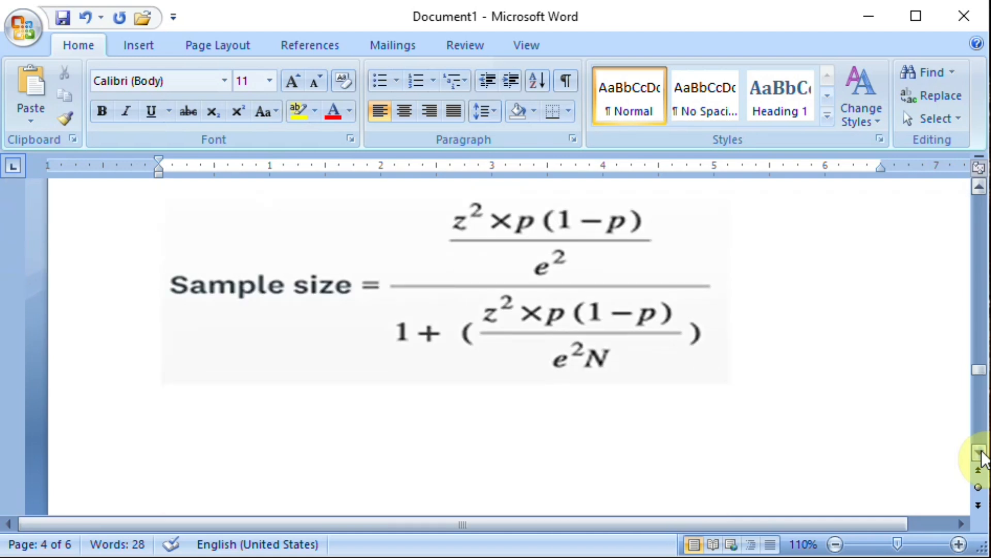